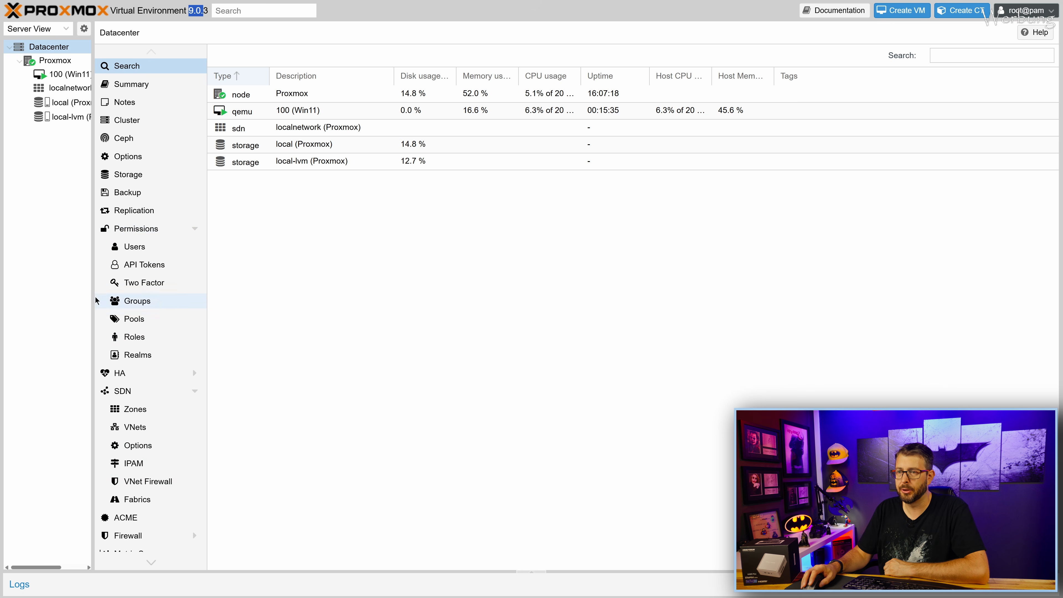
Open the Proxmox node's Updates page and review its package repositories.
left_click(55, 61)
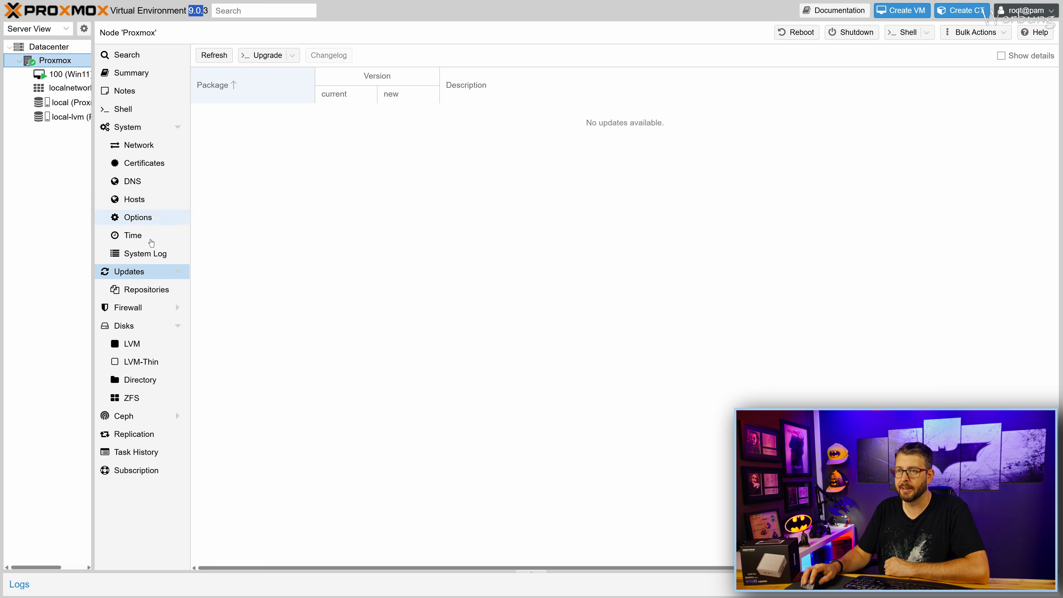
left_click(155, 290)
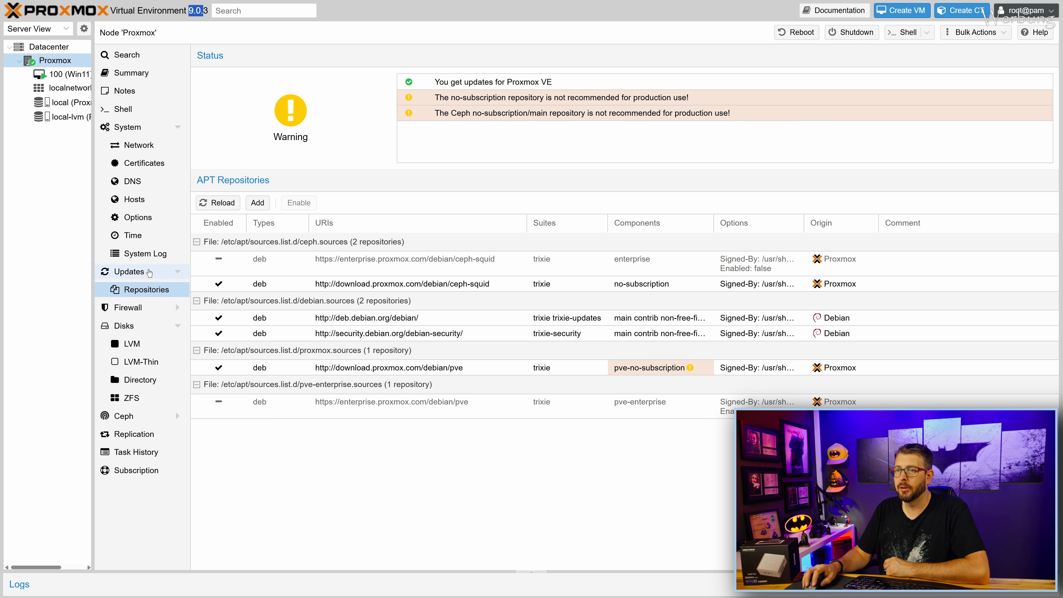
left_click(167, 271)
Refresh the package database past the subscription notice, then open VM 100's console.
left_click(217, 59)
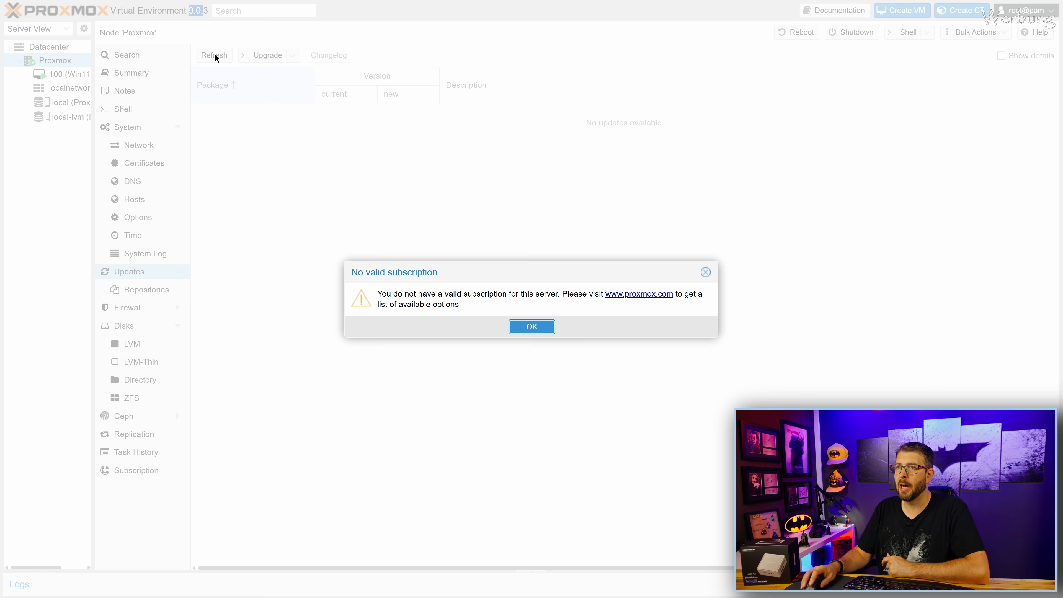
left_click(520, 326)
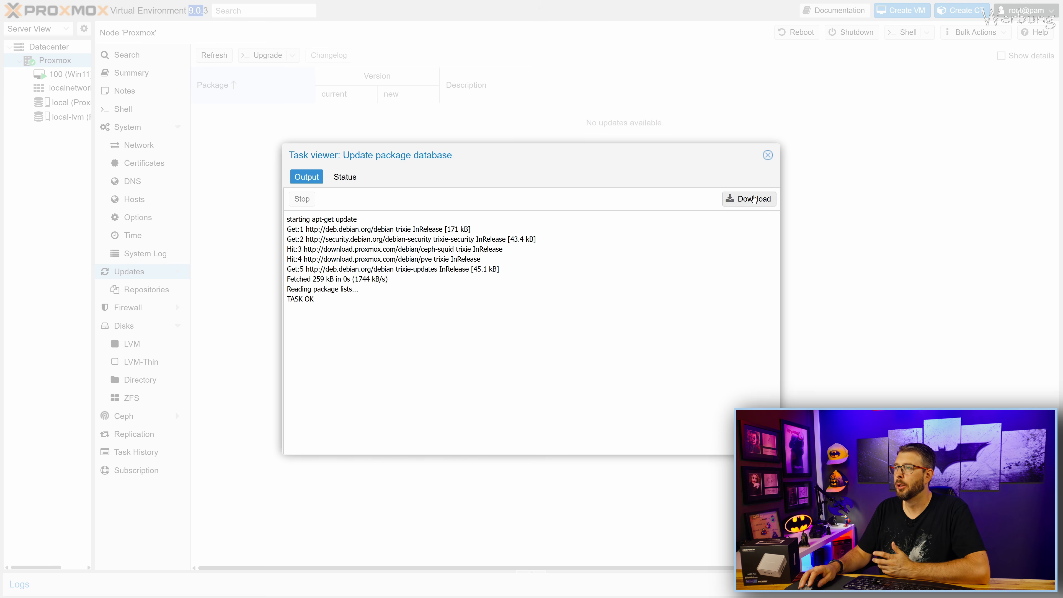
left_click(768, 157)
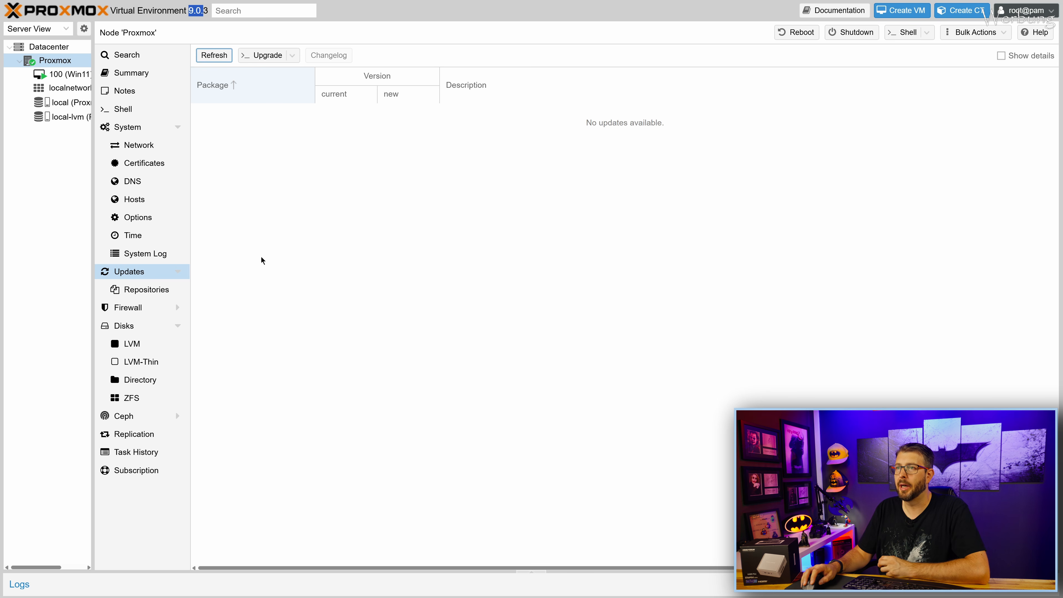
left_click(65, 74)
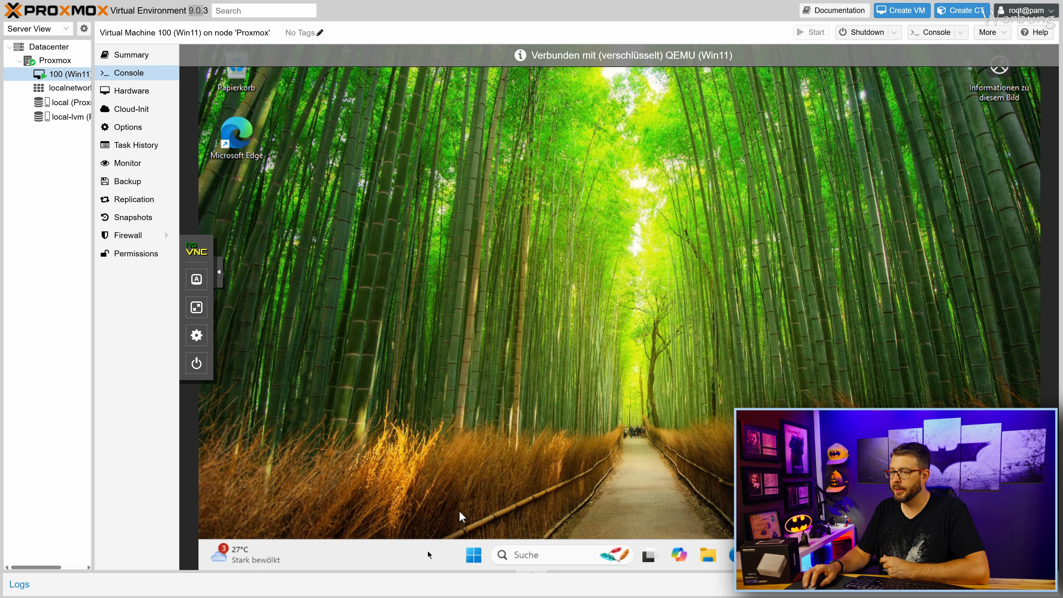
Search 'gerät' in the VM's Start menu and open Geräte-Manager to inspect display adapters.
left_click(474, 558)
type("gerät")
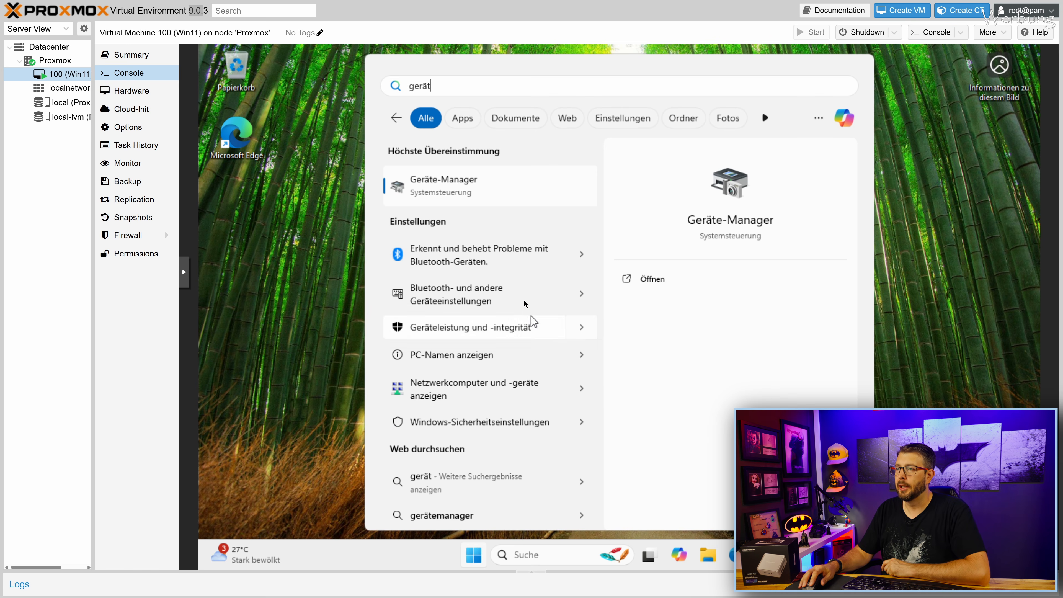
left_click(474, 198)
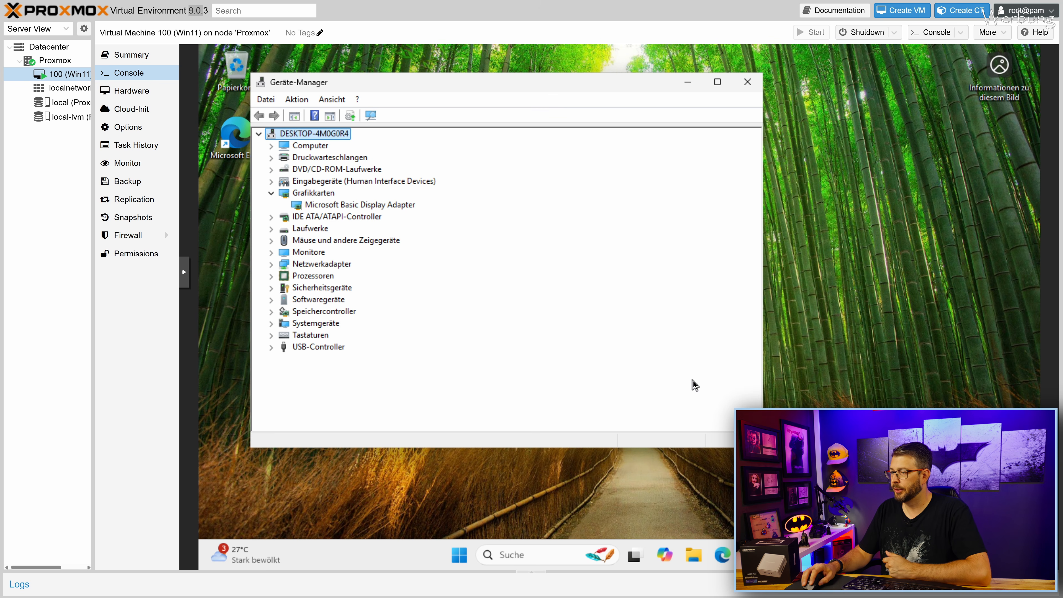
Check Task Manager's performance page for a GPU, close both windows, and request VM shutdown.
left_click(780, 555)
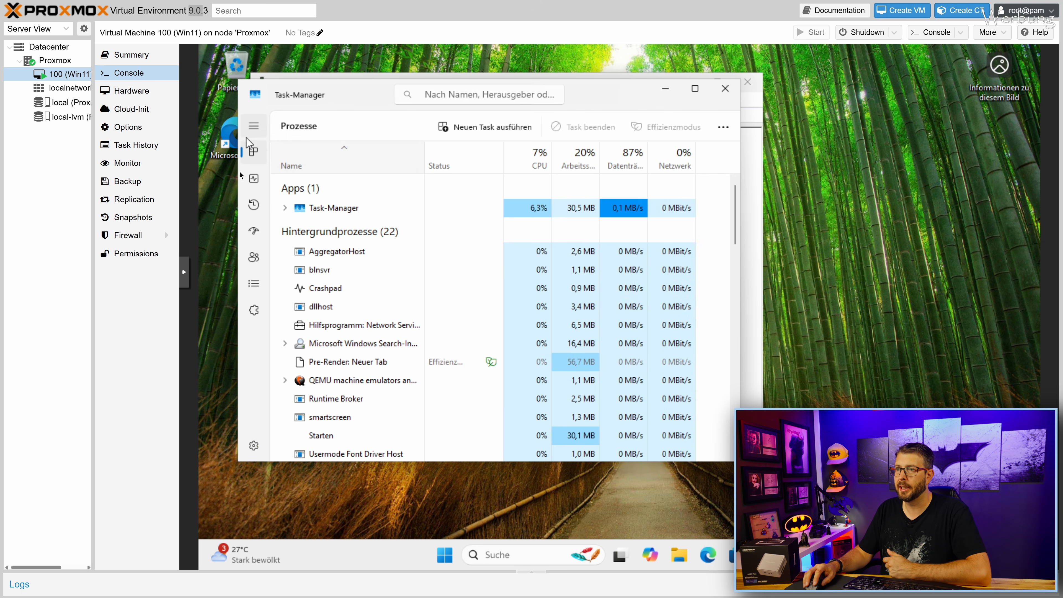
left_click(253, 179)
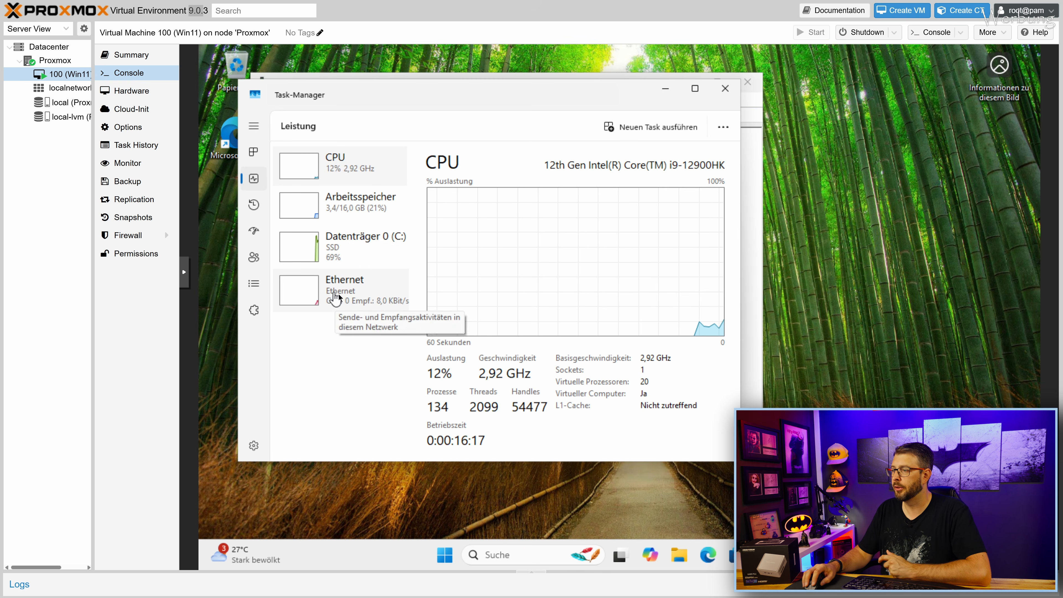
left_click(723, 91)
left_click(751, 81)
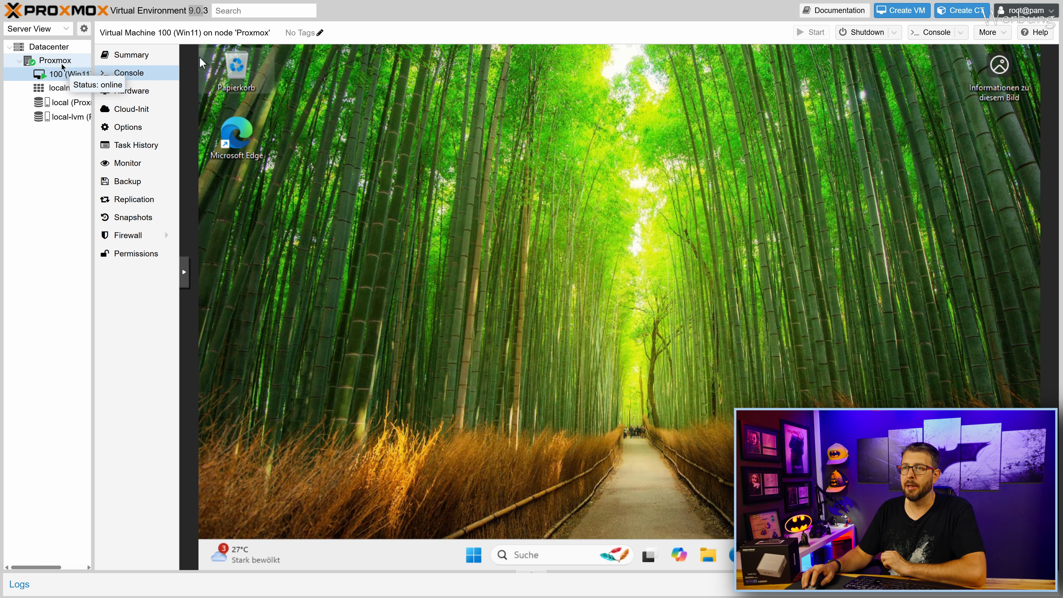
left_click(869, 34)
Confirm the Win11 VM shutdown, then open a root Shell on node Proxmox.
left_click(506, 326)
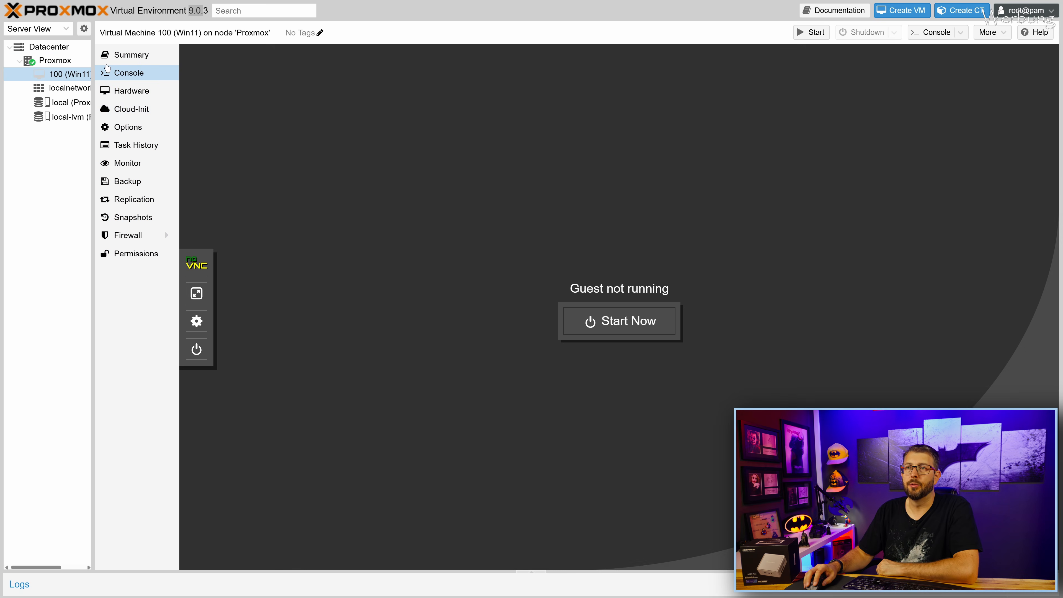
left_click(55, 60)
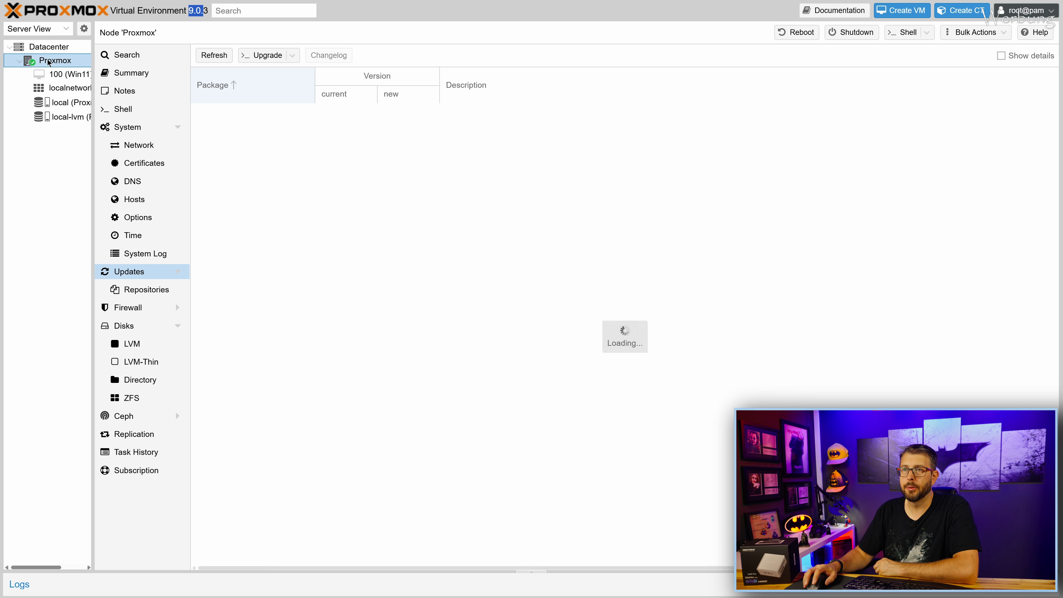
left_click(122, 109)
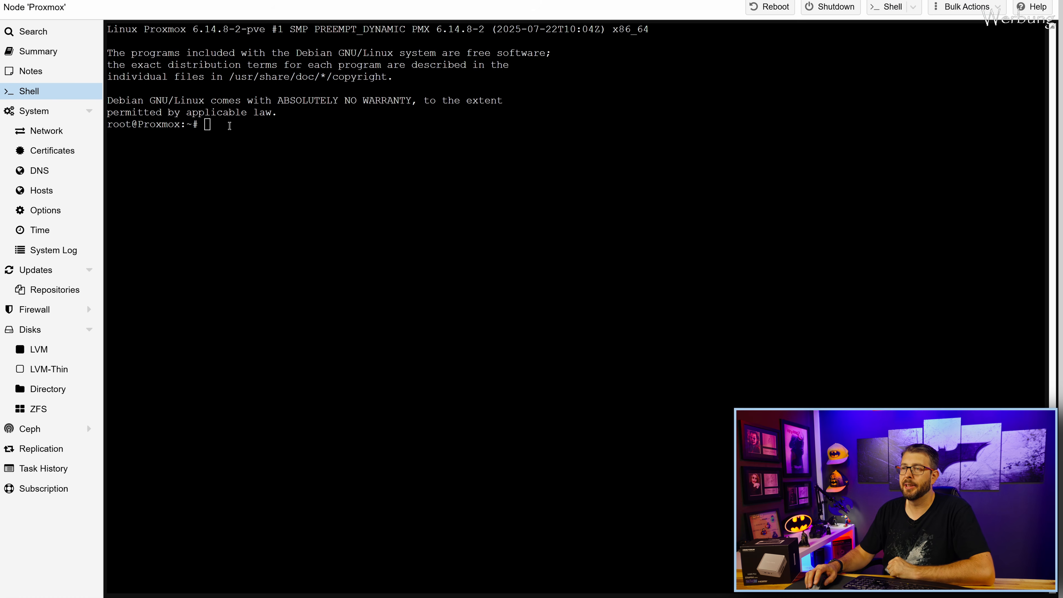
Run proxmox-boot-tool kernel unpin in the node shell, then reboot the host.
right_click(230, 126)
left_click(260, 218)
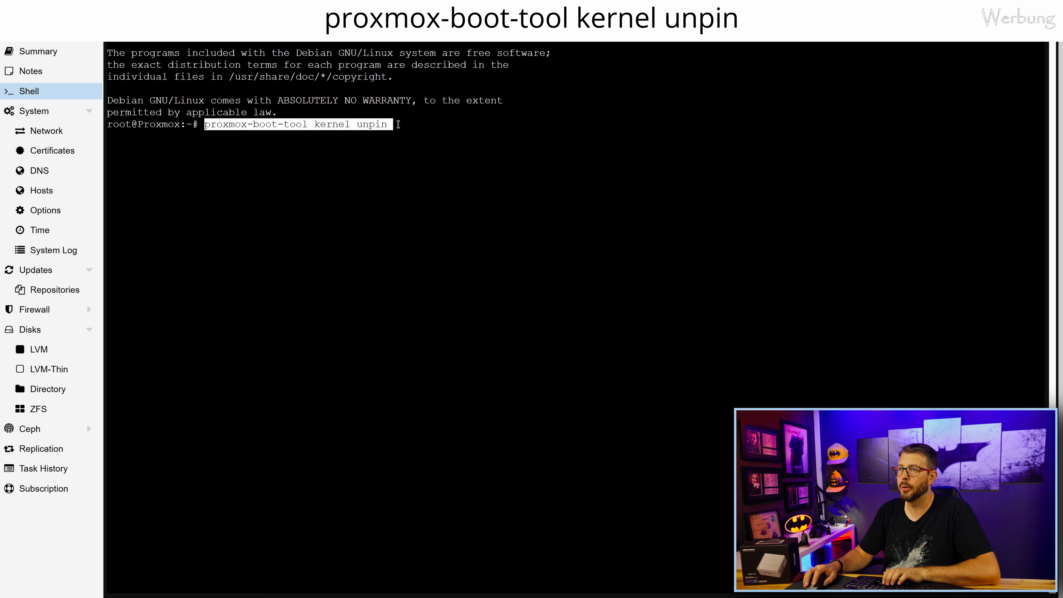
key("Return")
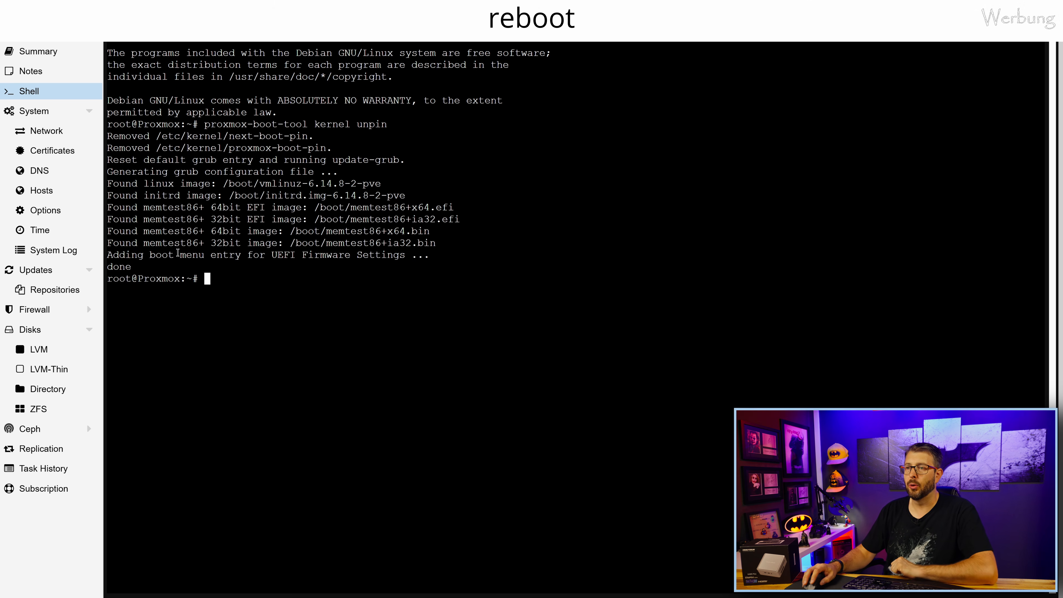
type("reb")
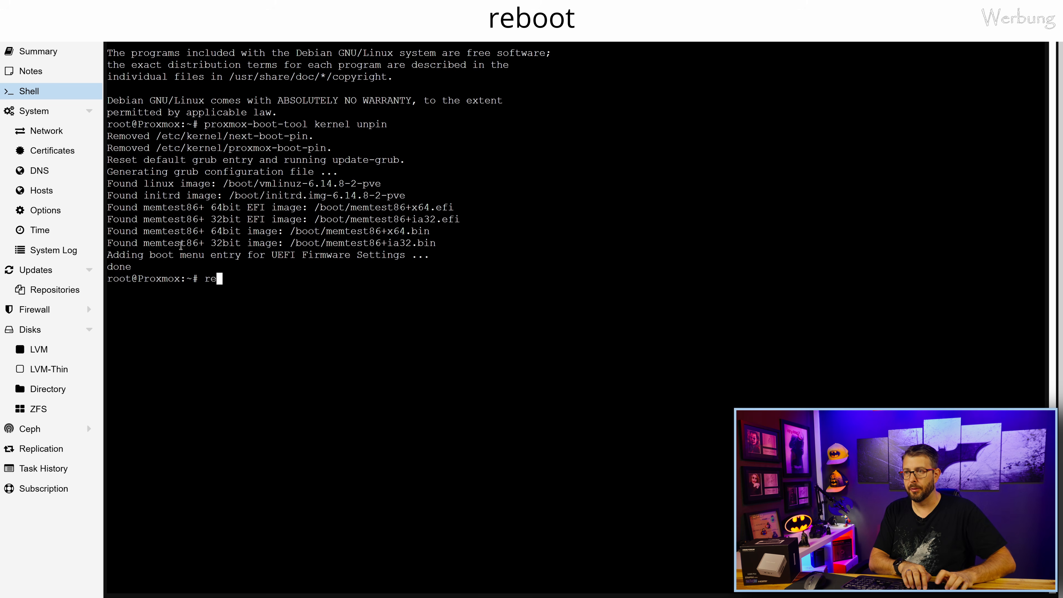
type("oot")
key("Return")
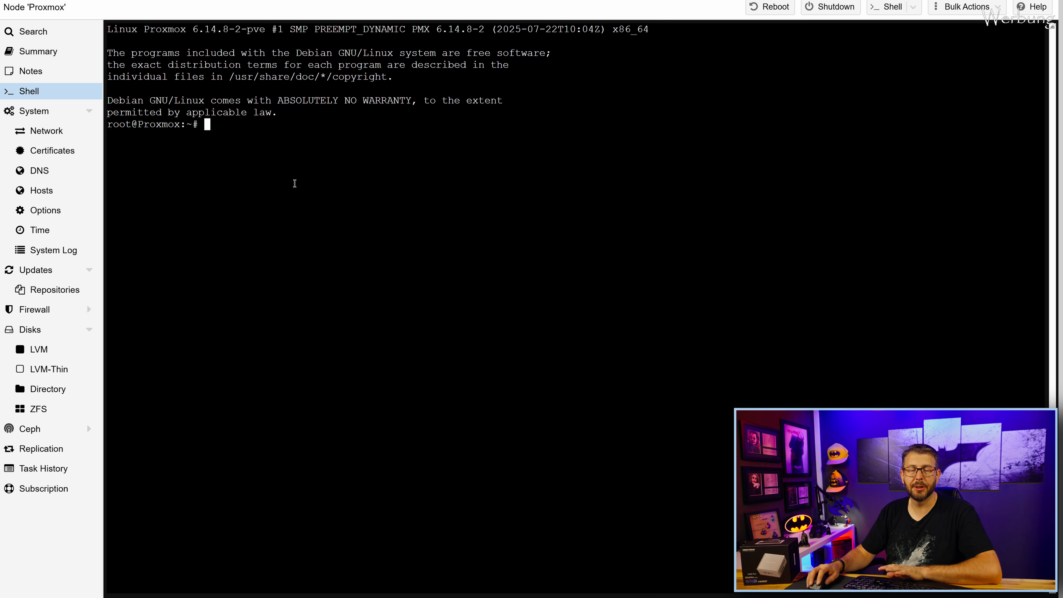
Paste and run apt update && apt install git sysfsutils pve-headers mokutil -y.
right_click(263, 130)
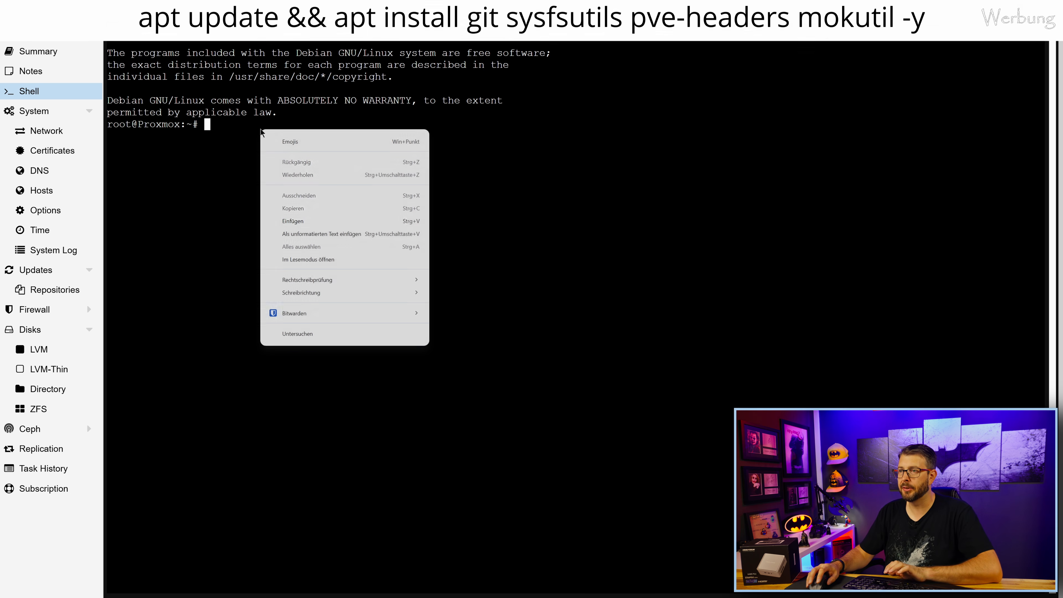
left_click(322, 222)
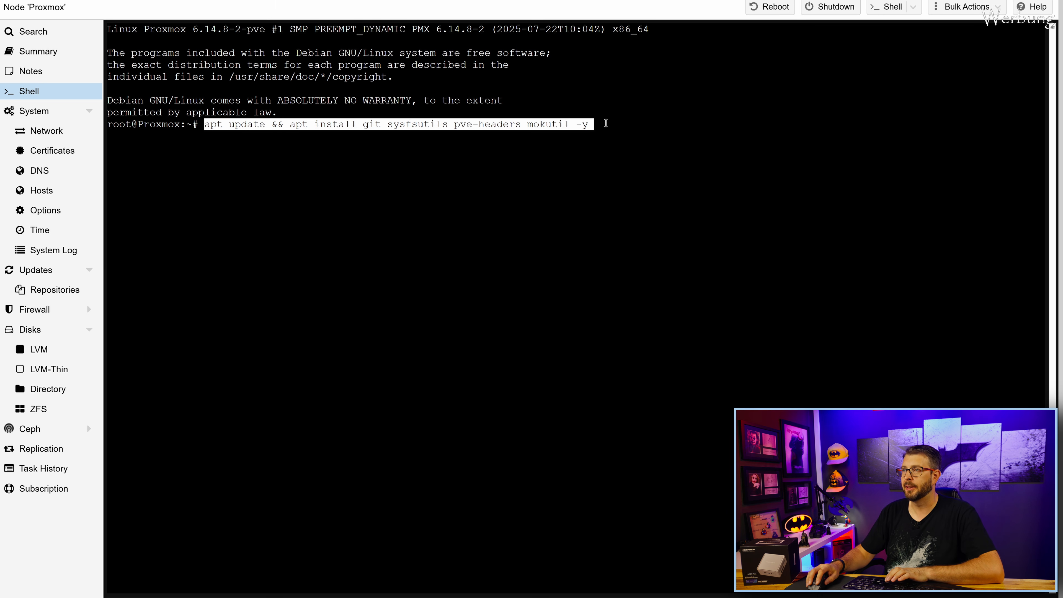
key("Return")
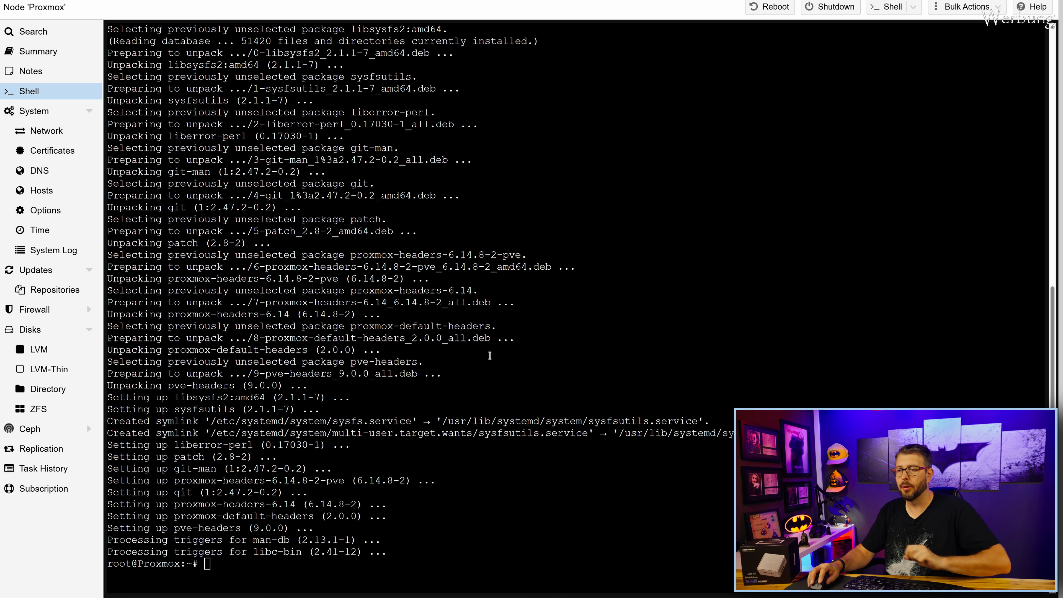
Remove old i915-sriov-dkms sources from /usr/src and its /var/lib/dkms folder.
right_click(225, 566)
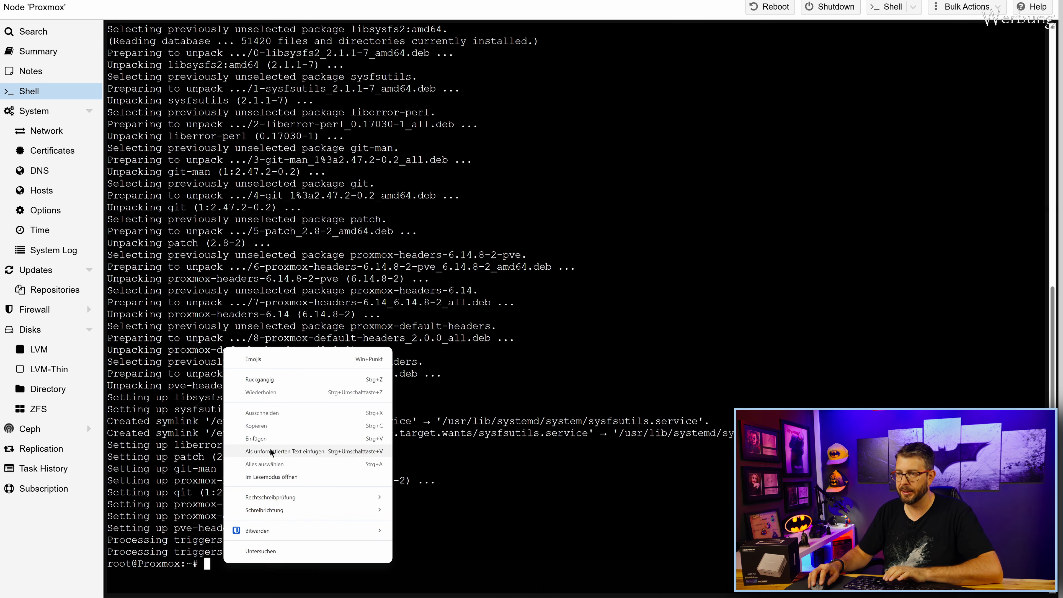
left_click(278, 442)
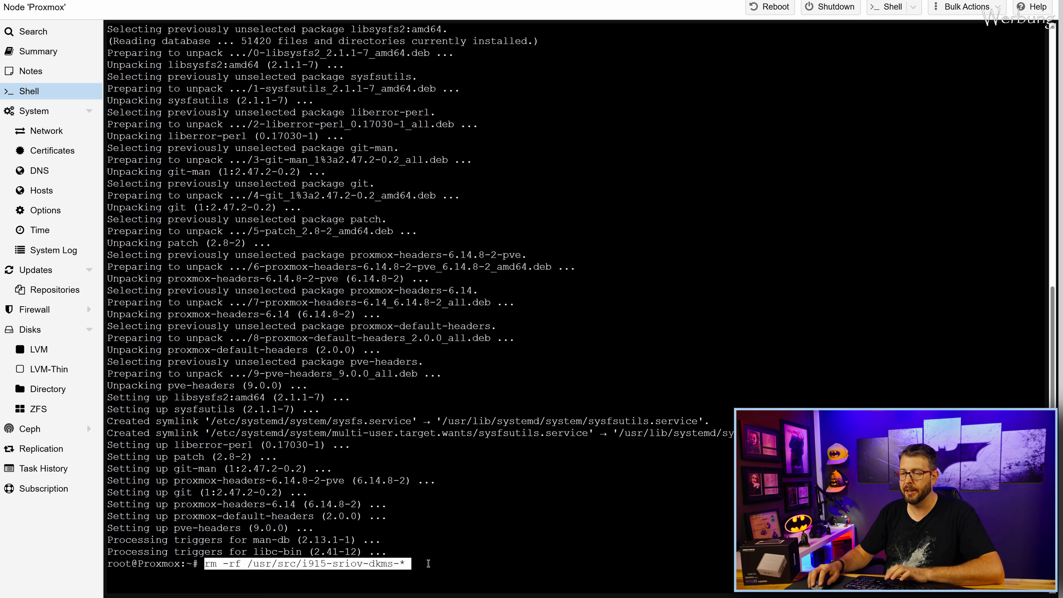
key("Return")
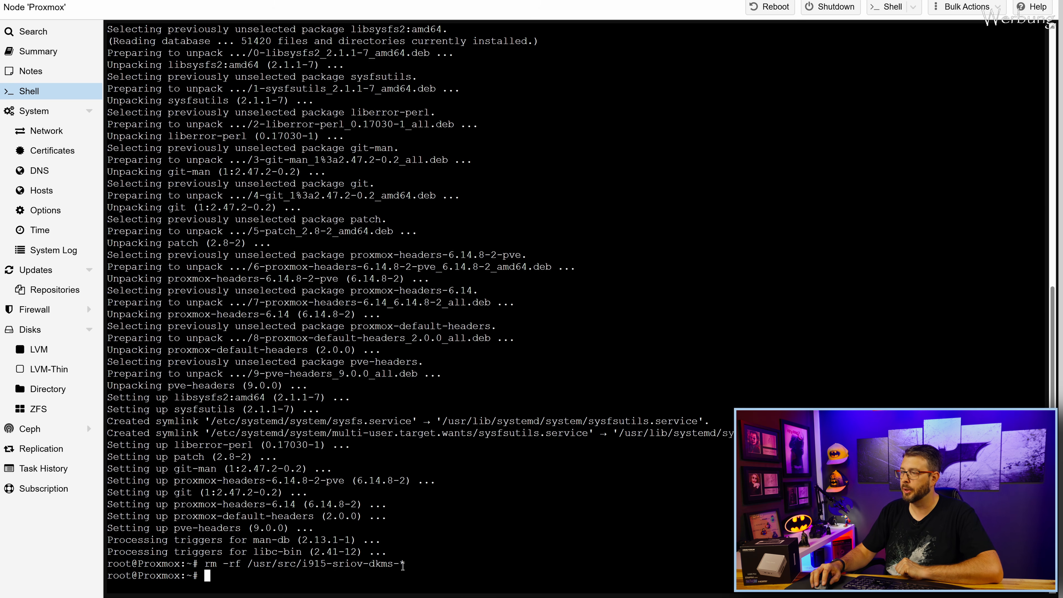
right_click(222, 561)
left_click(280, 448)
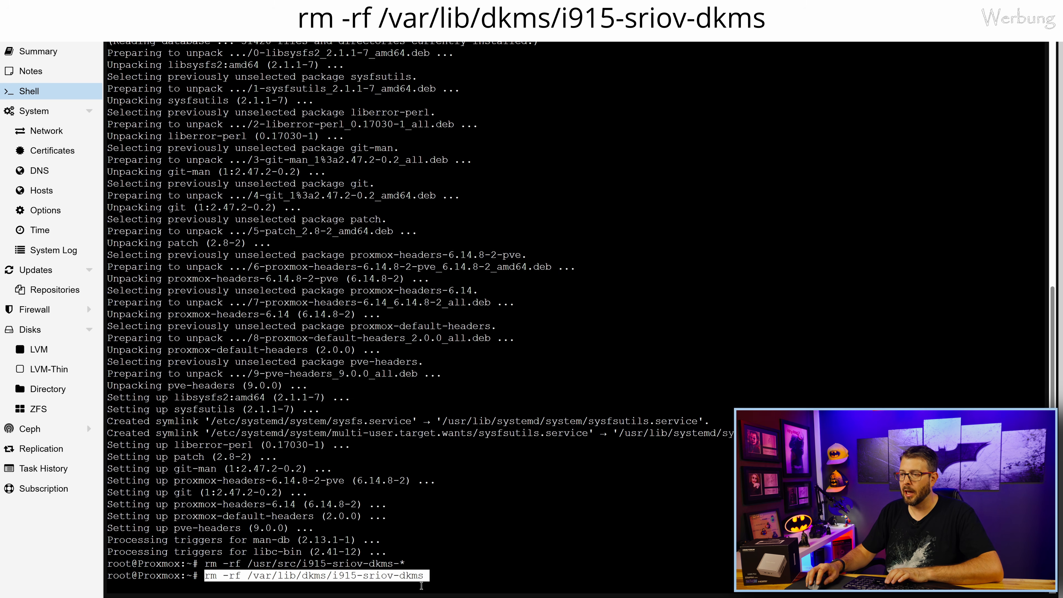
key("Return")
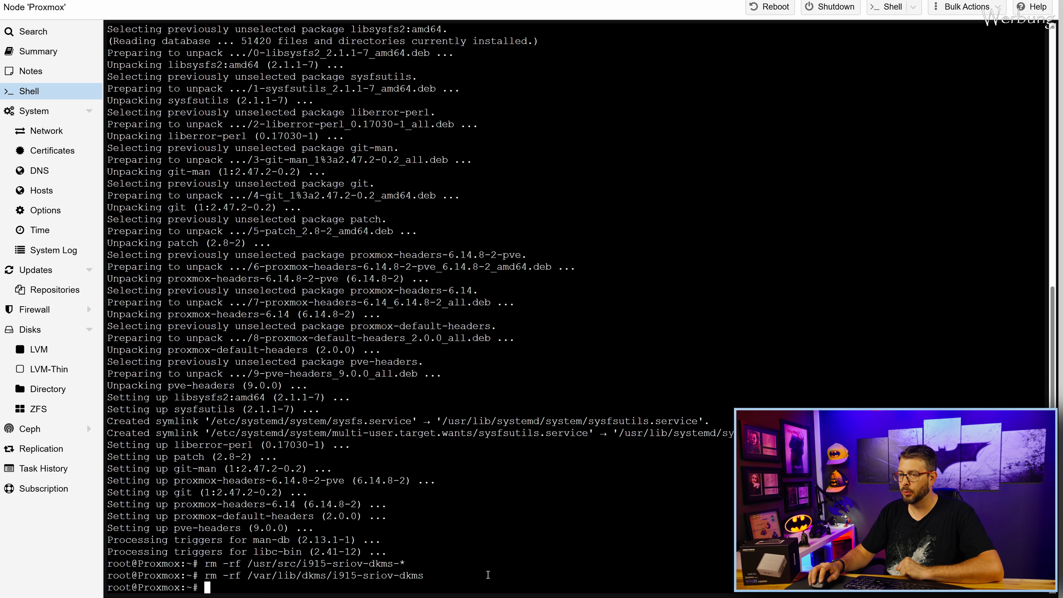
Delete leftover i915-sriov-dkms home files and old i915.ko modules, then paste the git clone command.
right_click(240, 588)
left_click(306, 459)
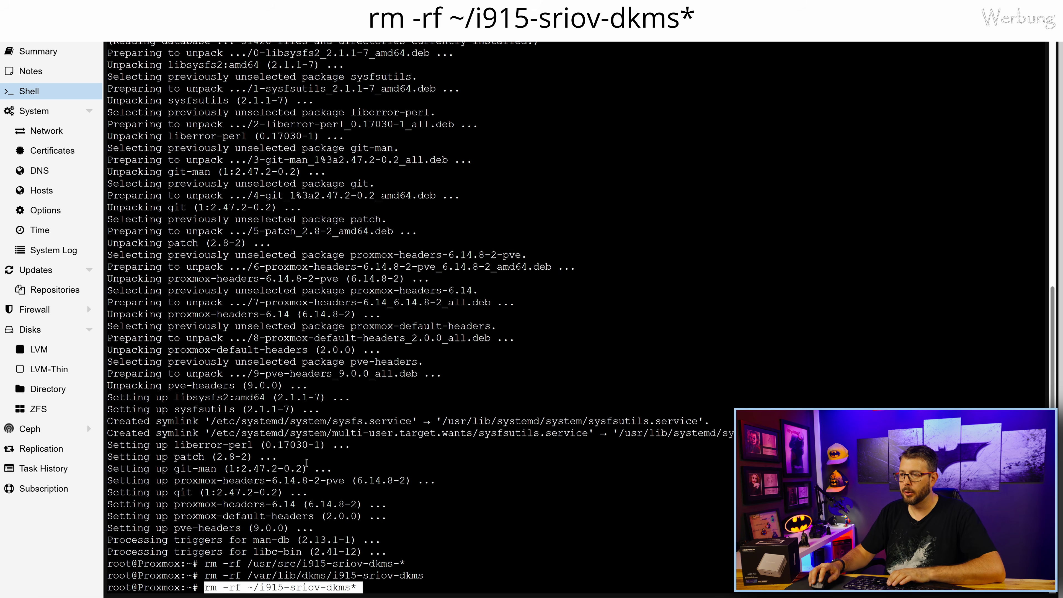
key("Return")
right_click(222, 588)
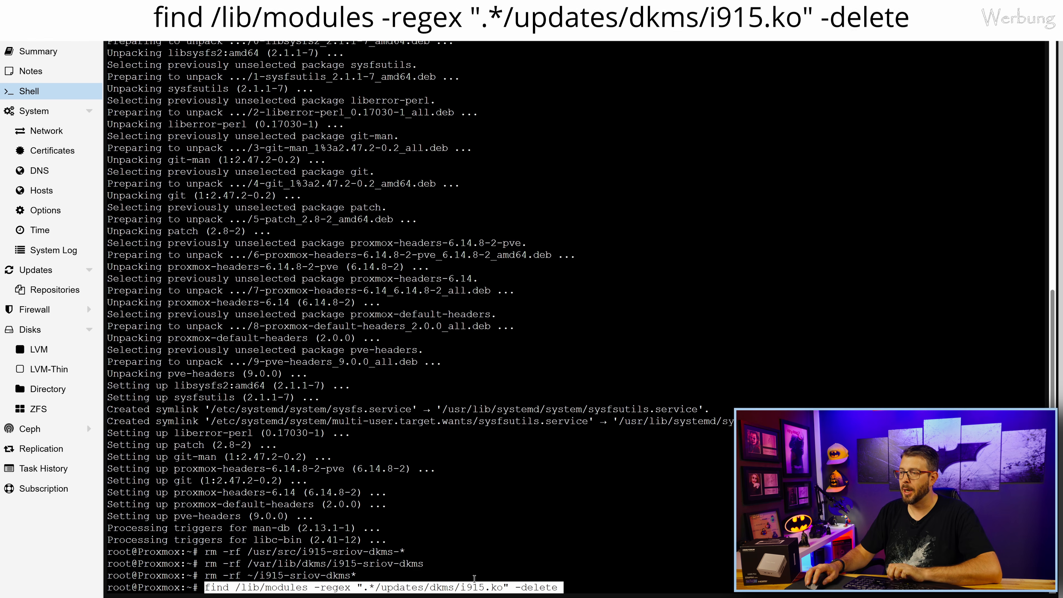
key("Return")
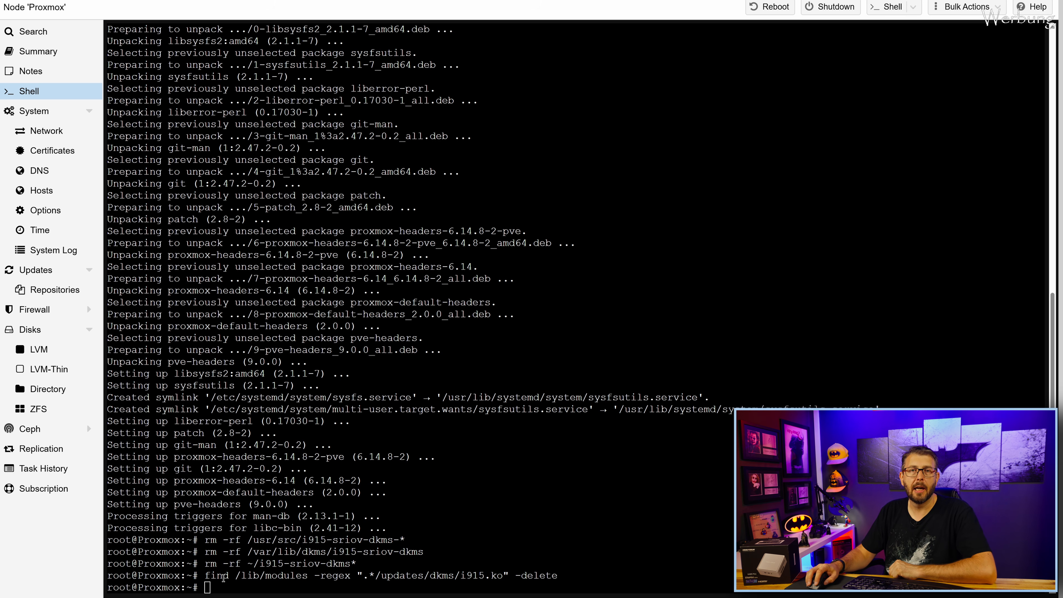
right_click(250, 592)
left_click(295, 467)
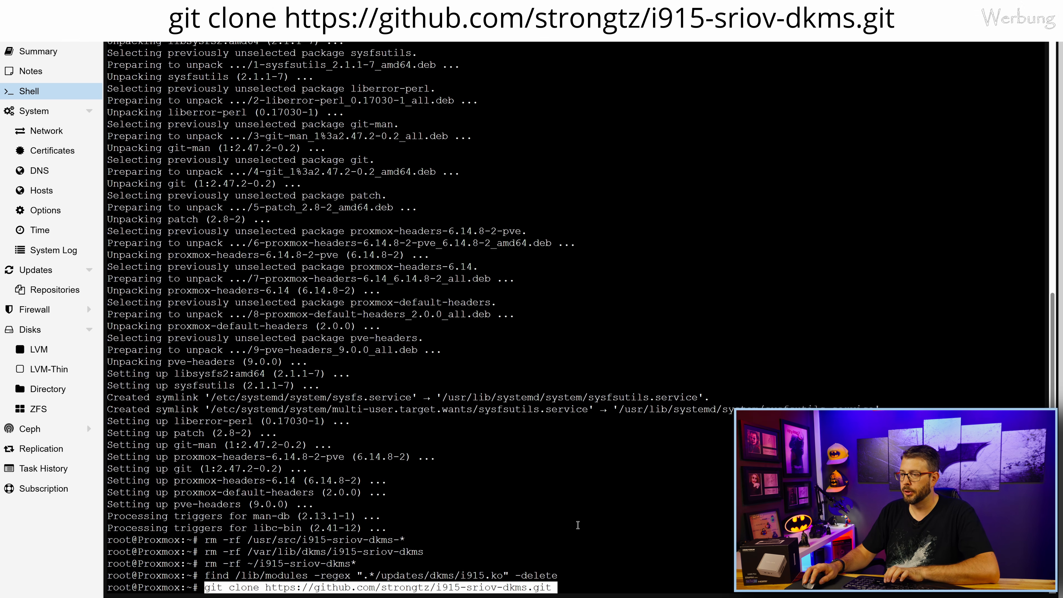
Clone strongtz/i915-sriov-dkms and install build-essential and dkms, confirming with y.
key("Return")
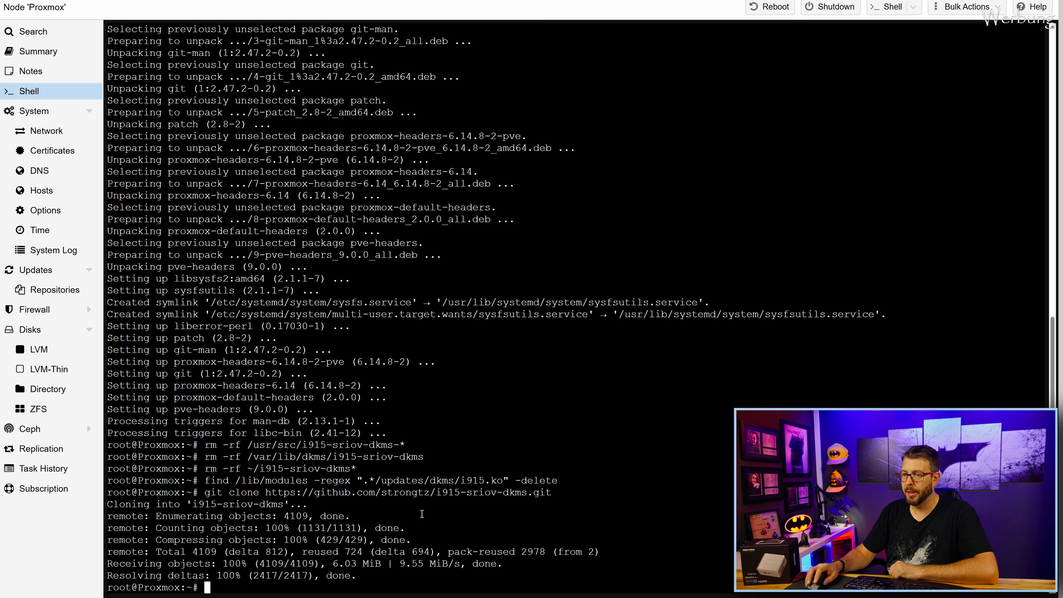
right_click(222, 586)
left_click(253, 465)
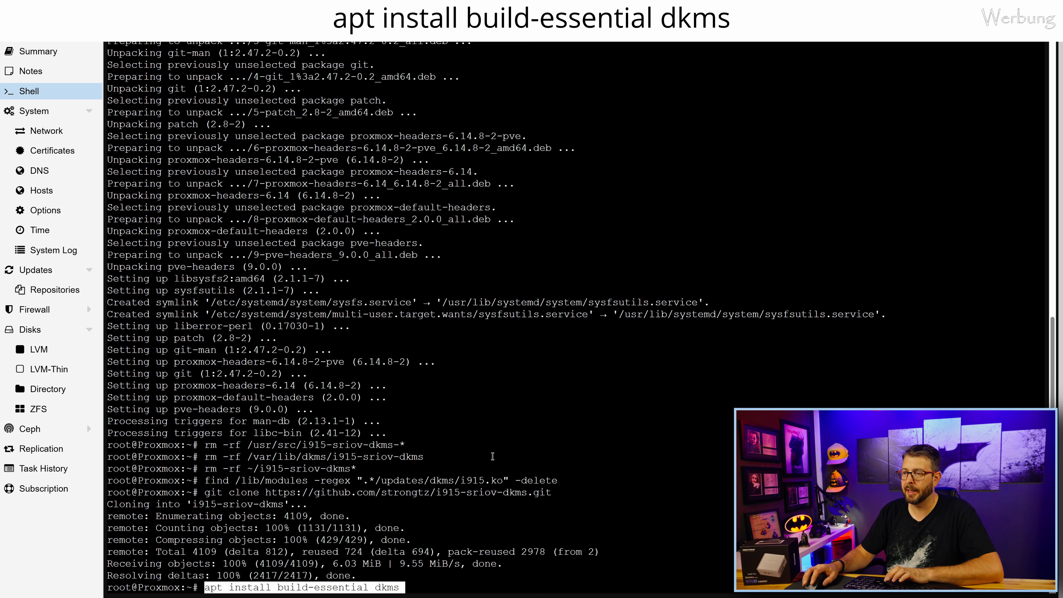
key("Return")
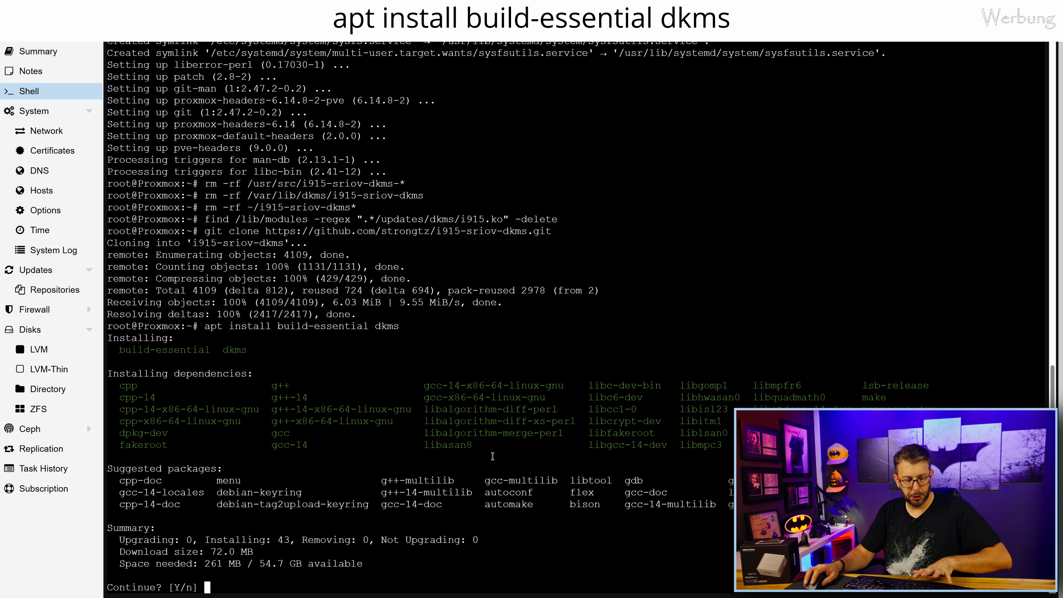
type("y")
key("Return")
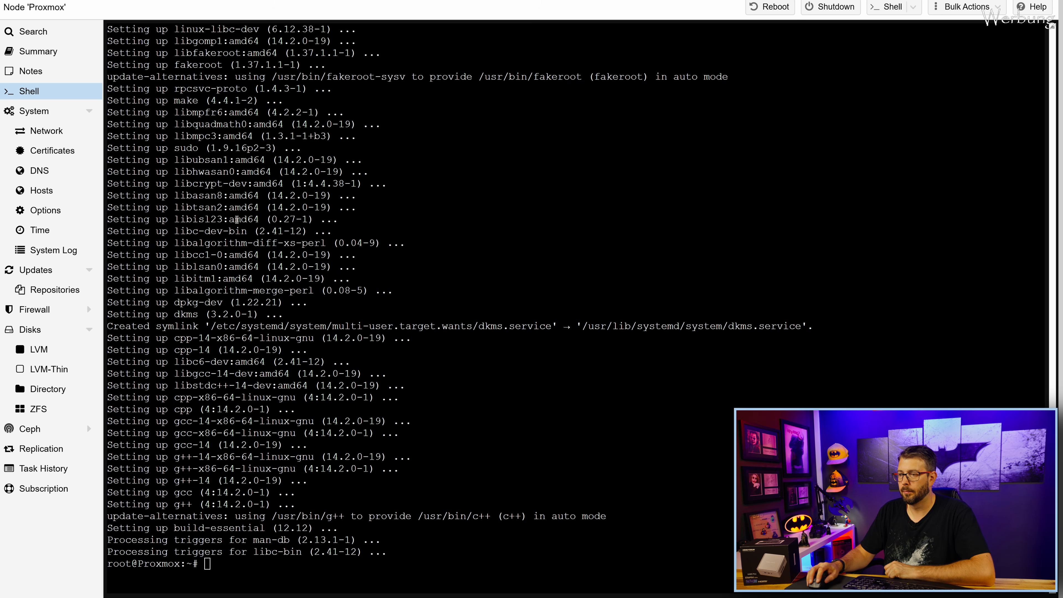
Enter ~/i915-sriov-dkms and register the source with dkms add.
right_click(224, 565)
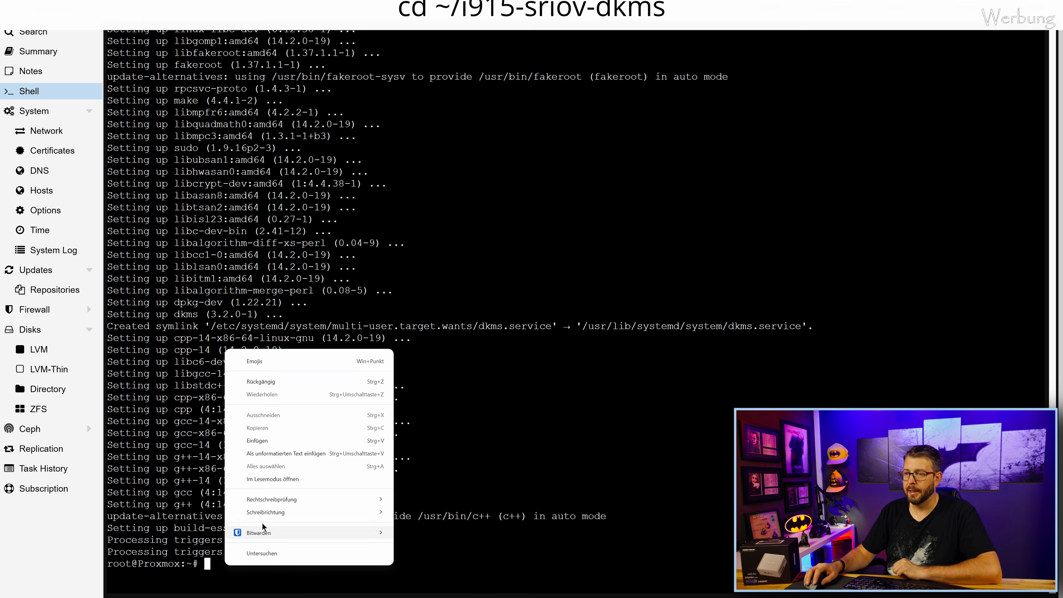
left_click(262, 440)
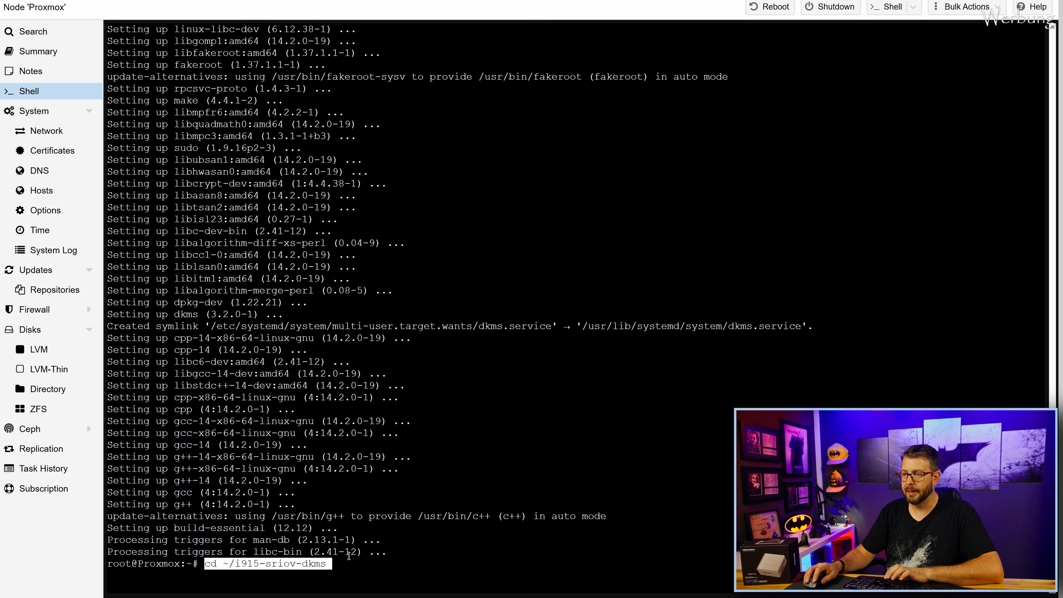
key("Return")
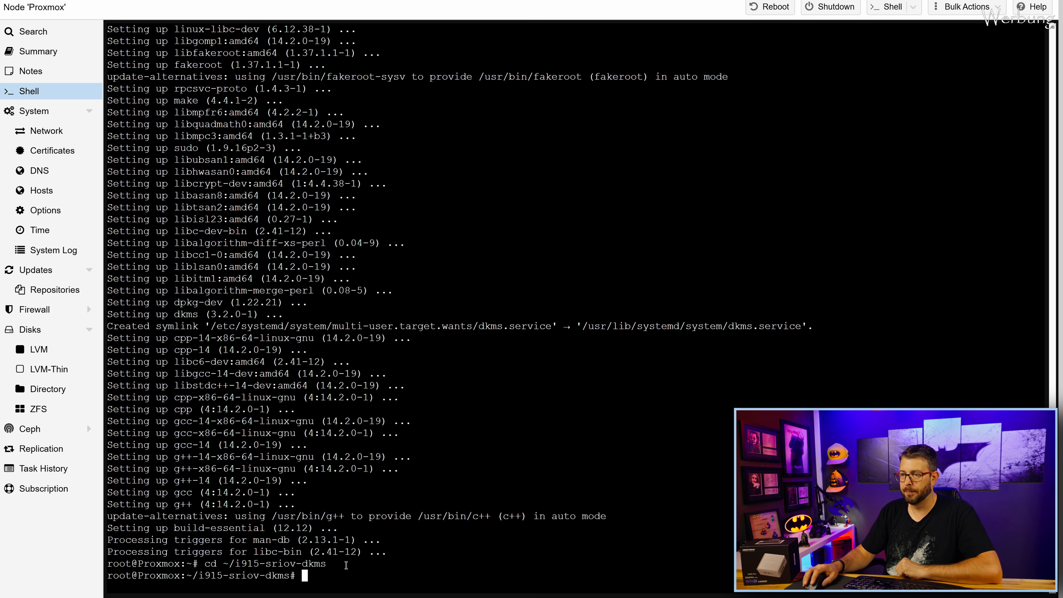
right_click(317, 568)
left_click(373, 460)
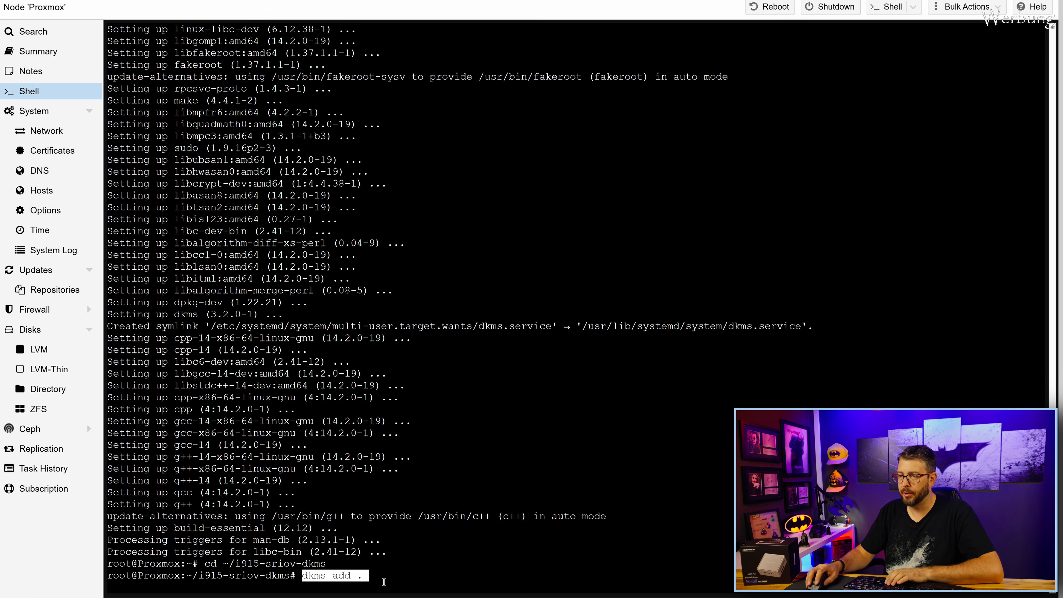
key("Return")
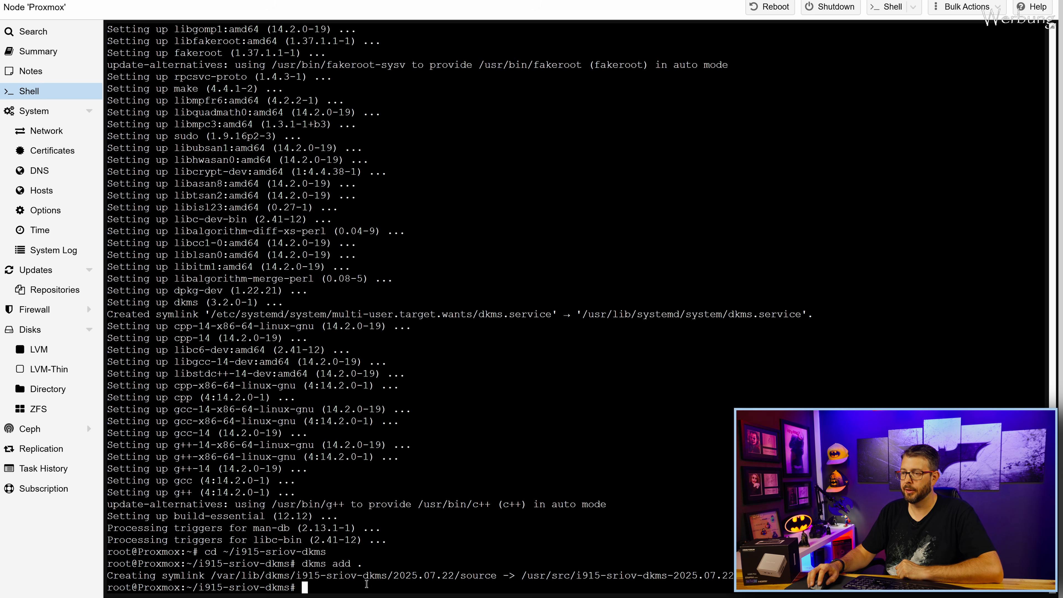
Store the module version in VERSION and run dkms install -m $VERSION --force.
type("VERSION=$(dkms status -m i915-sriov-dkms | cut -d':' -f1)")
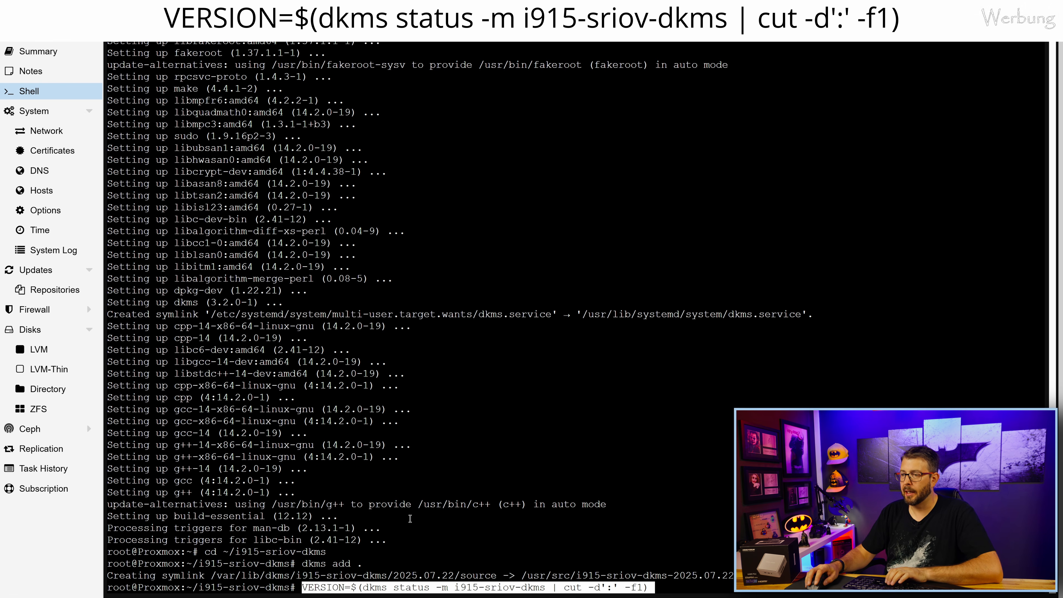
key("Return")
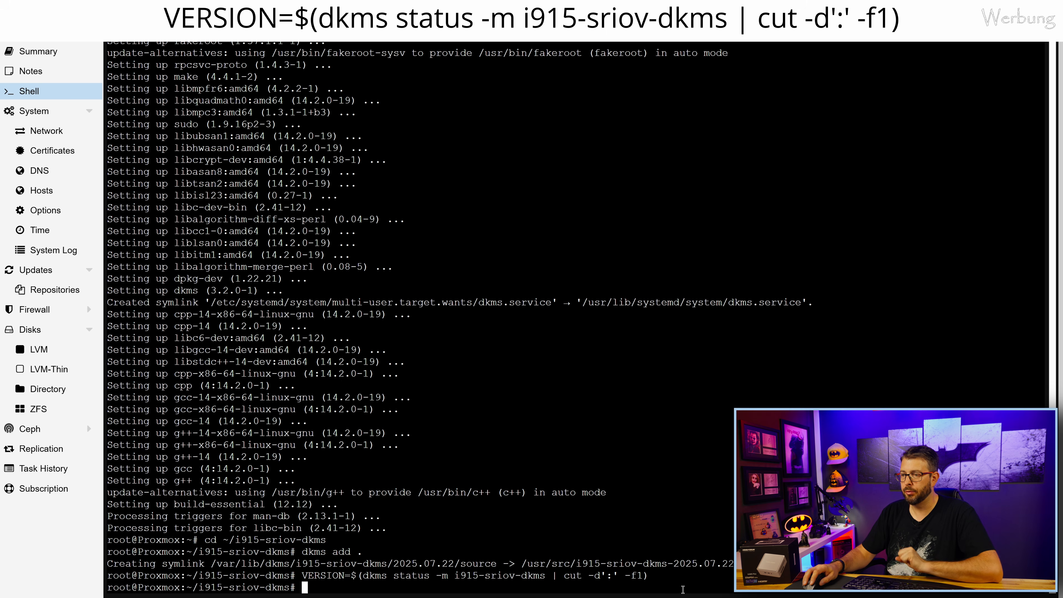
right_click(320, 588)
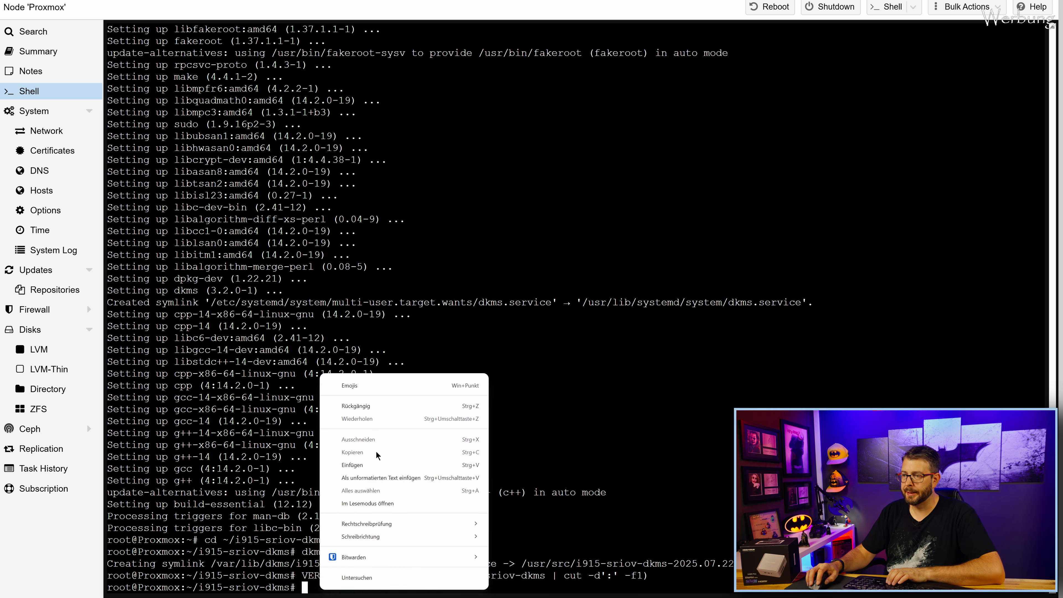
left_click(364, 464)
key("Return")
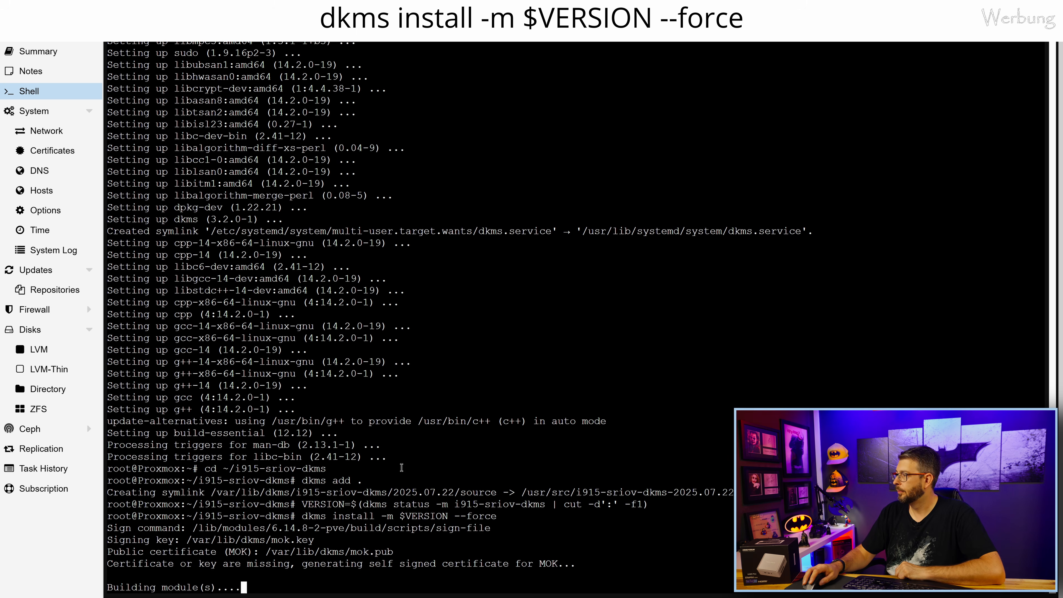
Run dkms status to verify i915-sriov-dkms 2025.07.22 is installed, then paste the mokutil import command.
right_click(316, 586)
left_click(391, 464)
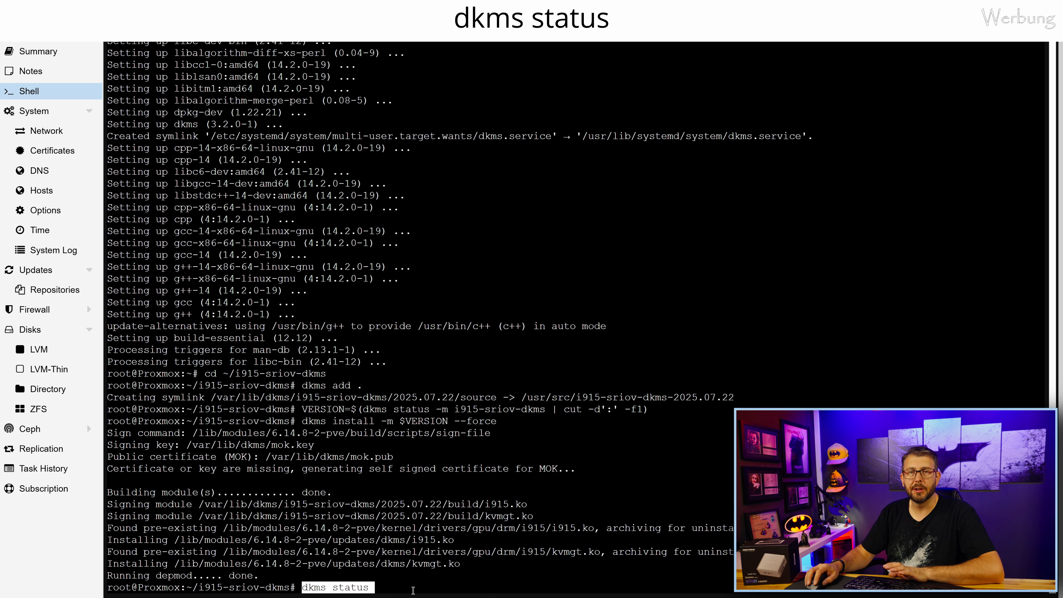
key("Return")
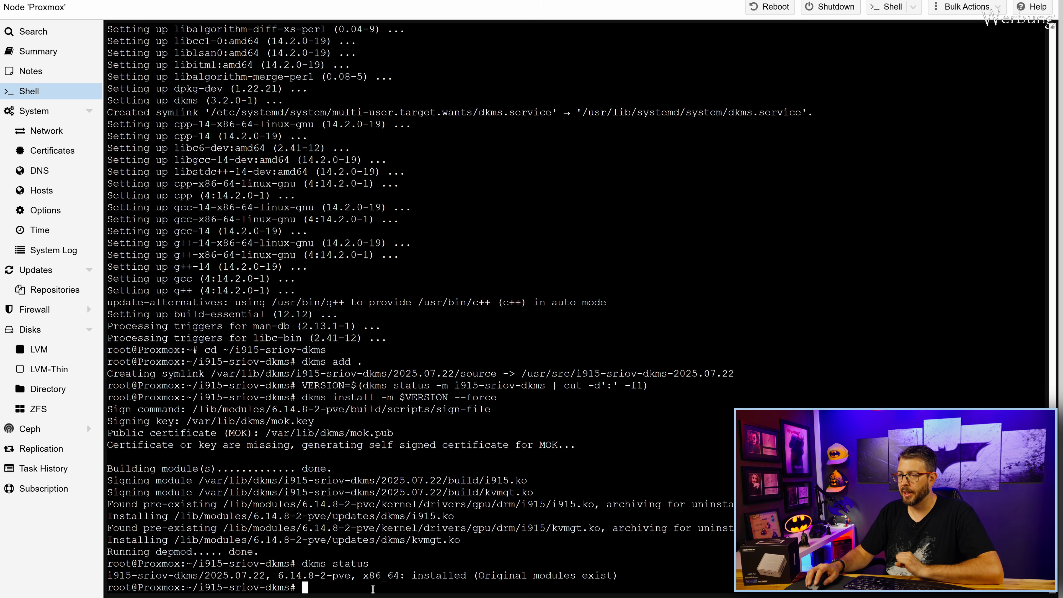
right_click(326, 586)
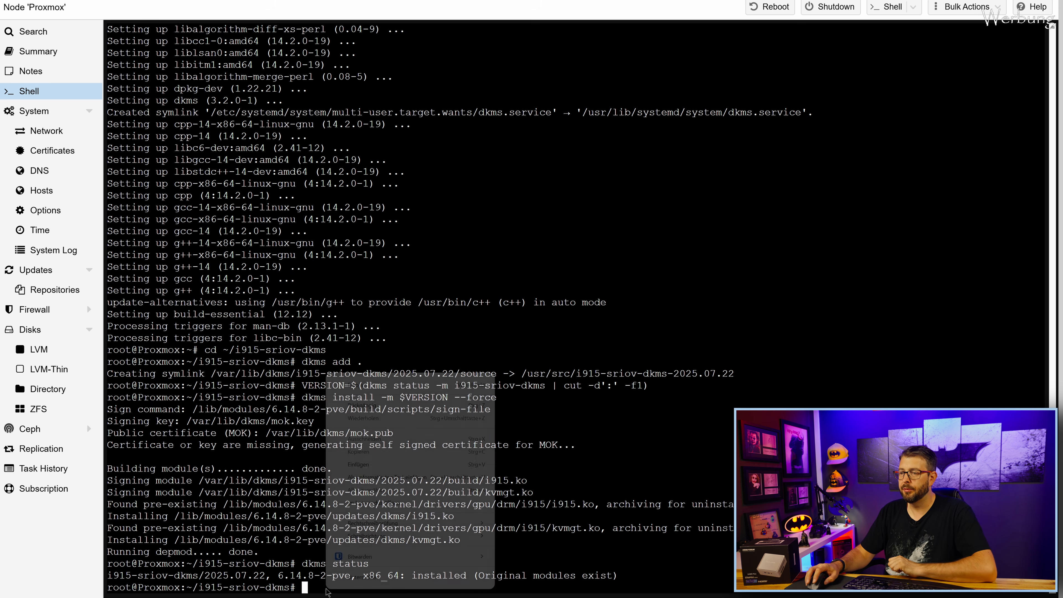
left_click(372, 464)
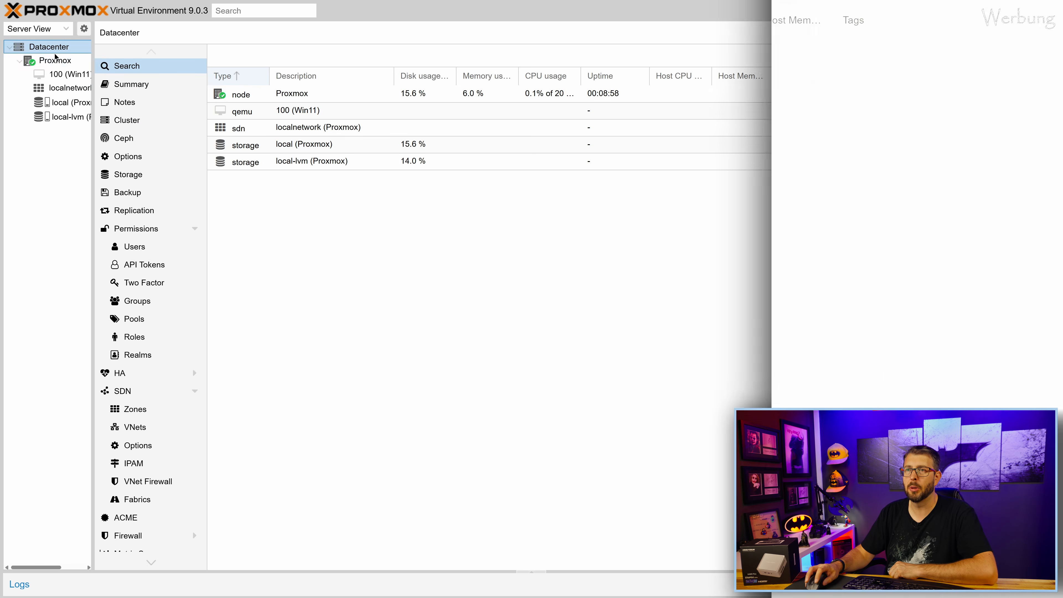
Check the node Summary shows EFI (Secure Boot) as the host boot mode.
left_click(55, 61)
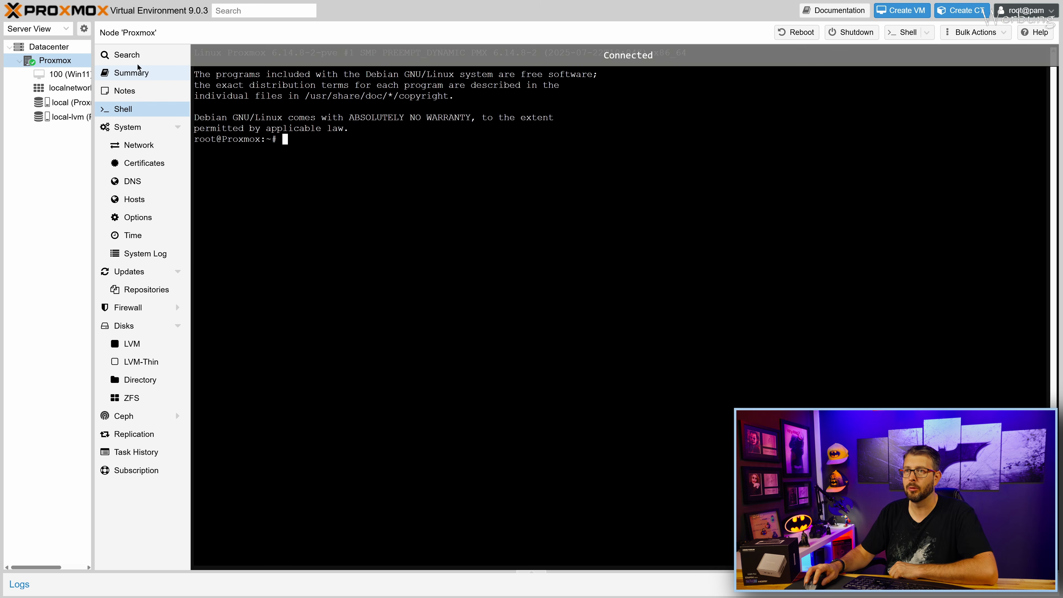
left_click(133, 75)
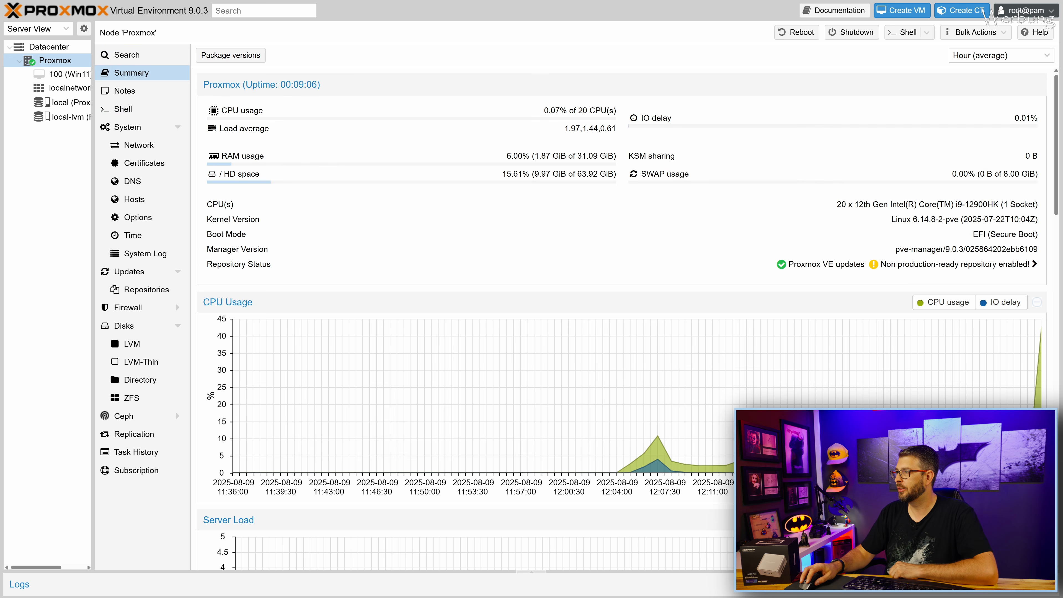
left_click_drag(971, 235, 1040, 236)
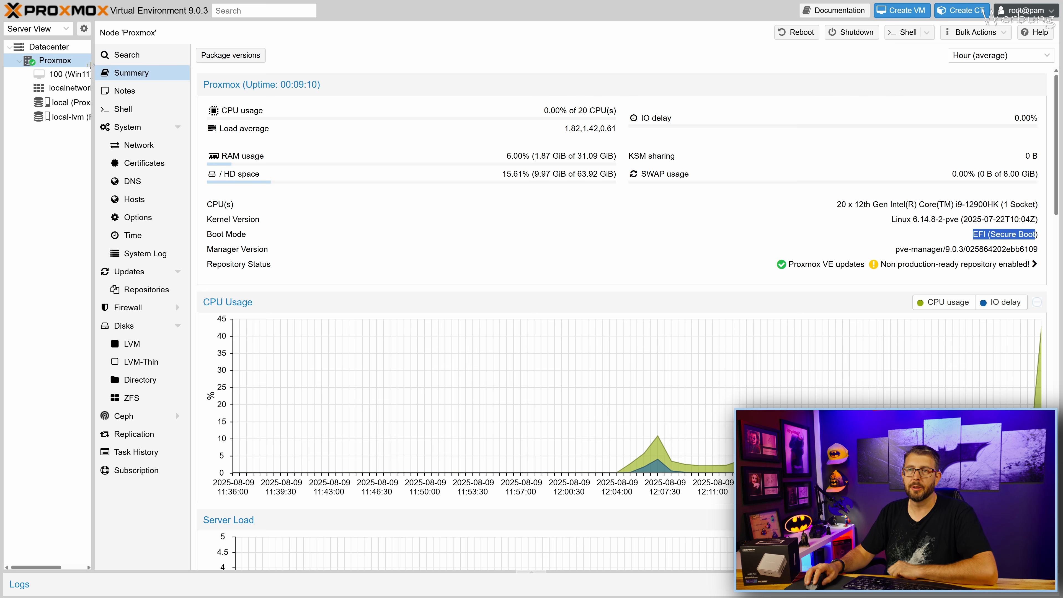
left_click(65, 76)
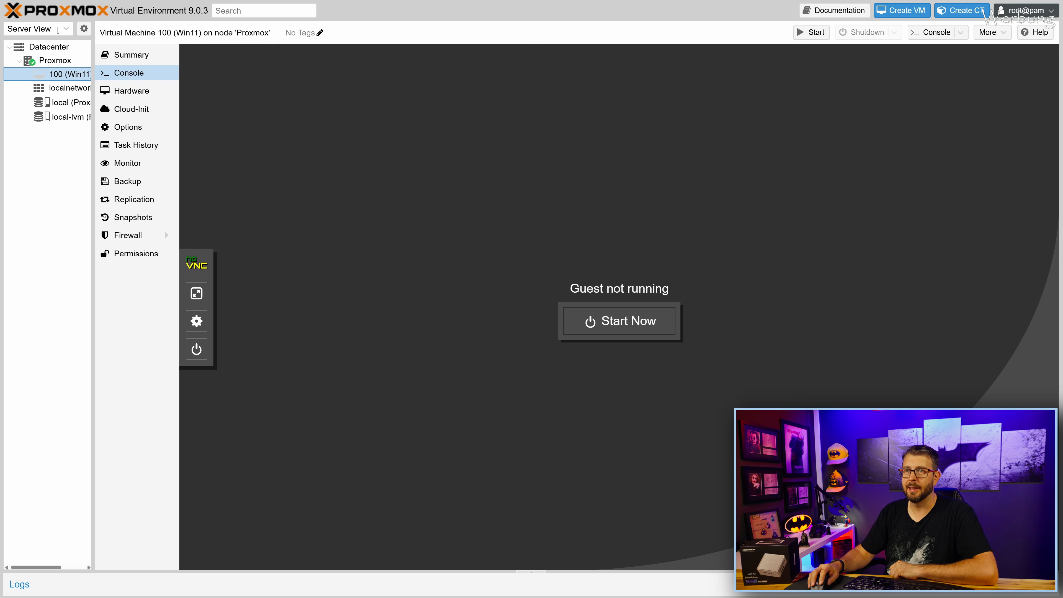
In the node Shell, run mokutil --import /var/lib/dkms/mok.pub, entering an enrollment password twice.
left_click(57, 62)
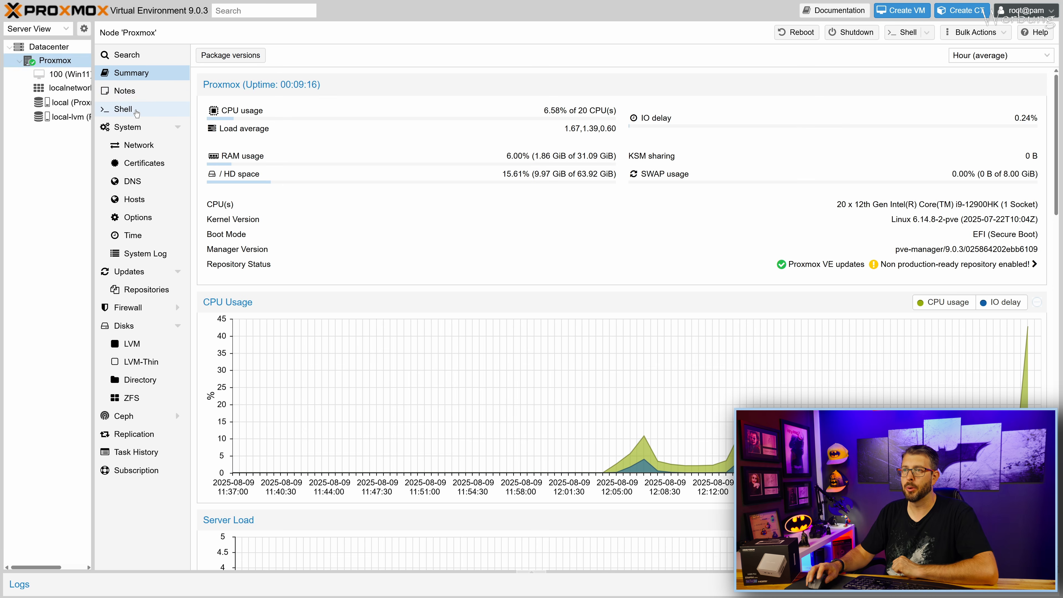
left_click(123, 107)
right_click(261, 138)
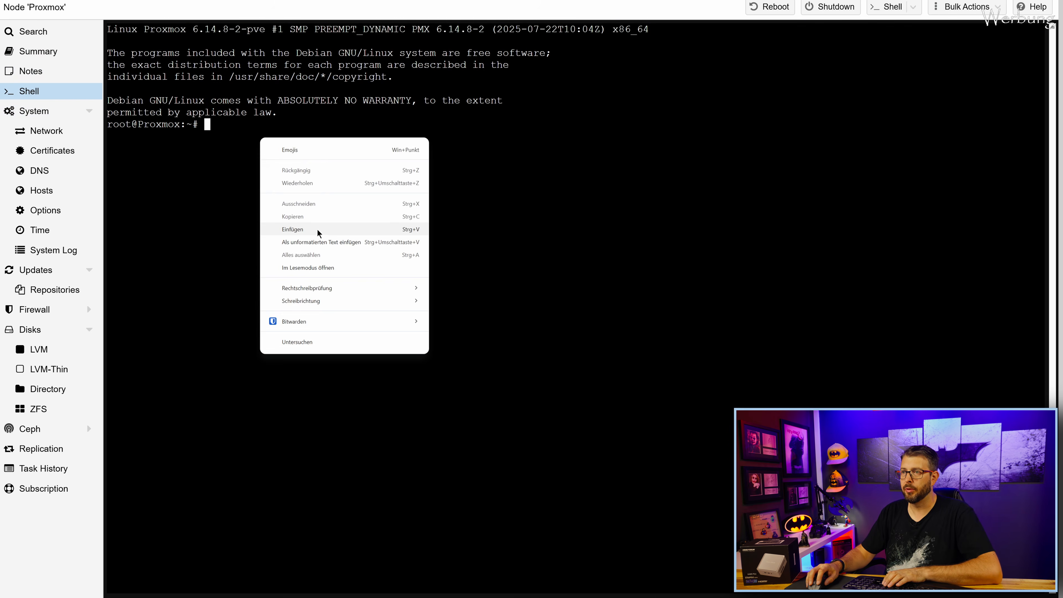
left_click(318, 228)
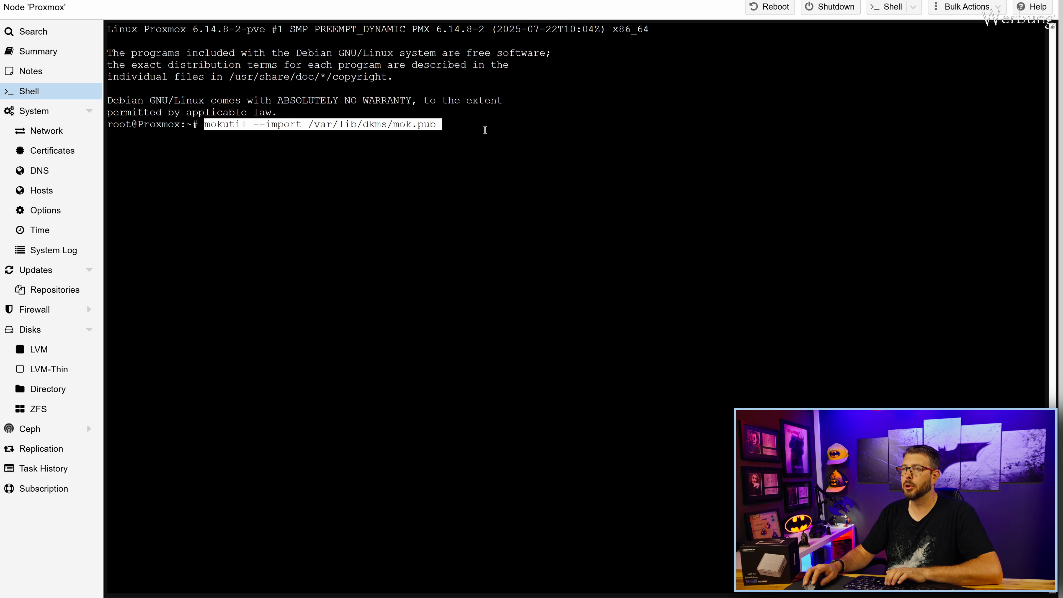
key("Return")
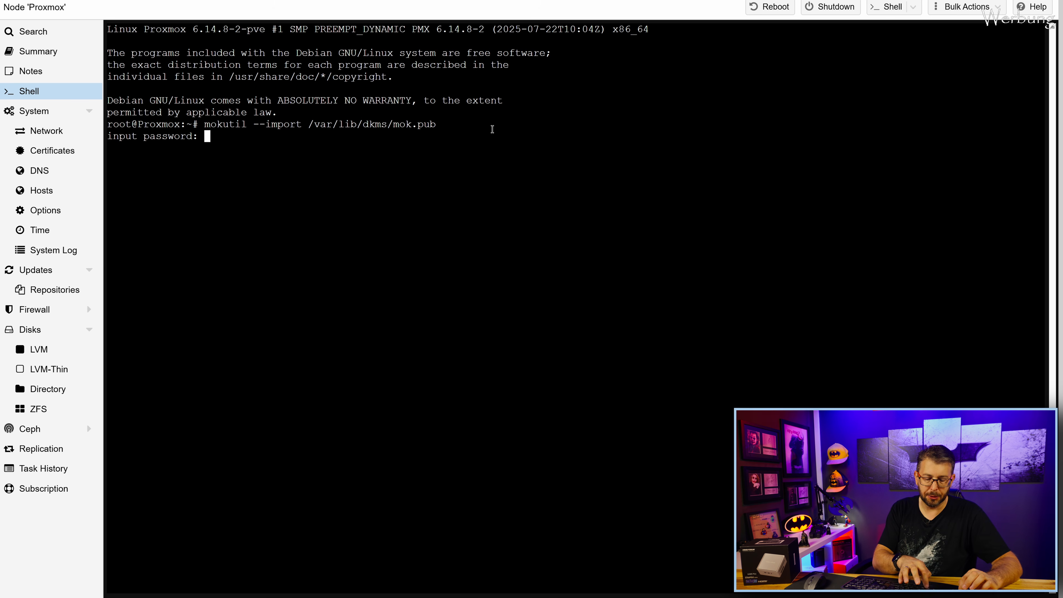
key("Return")
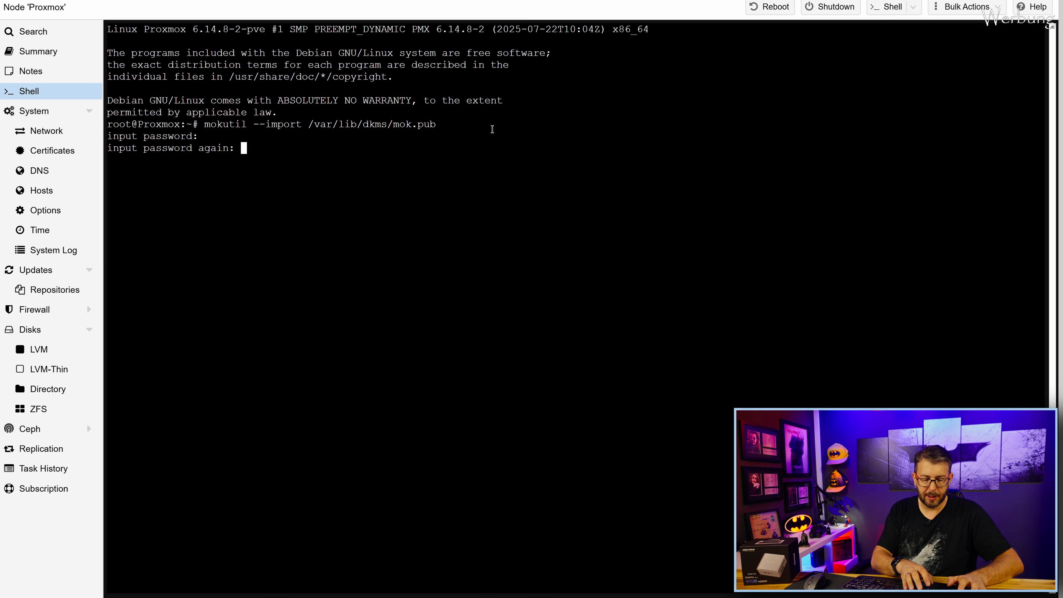
key("Return")
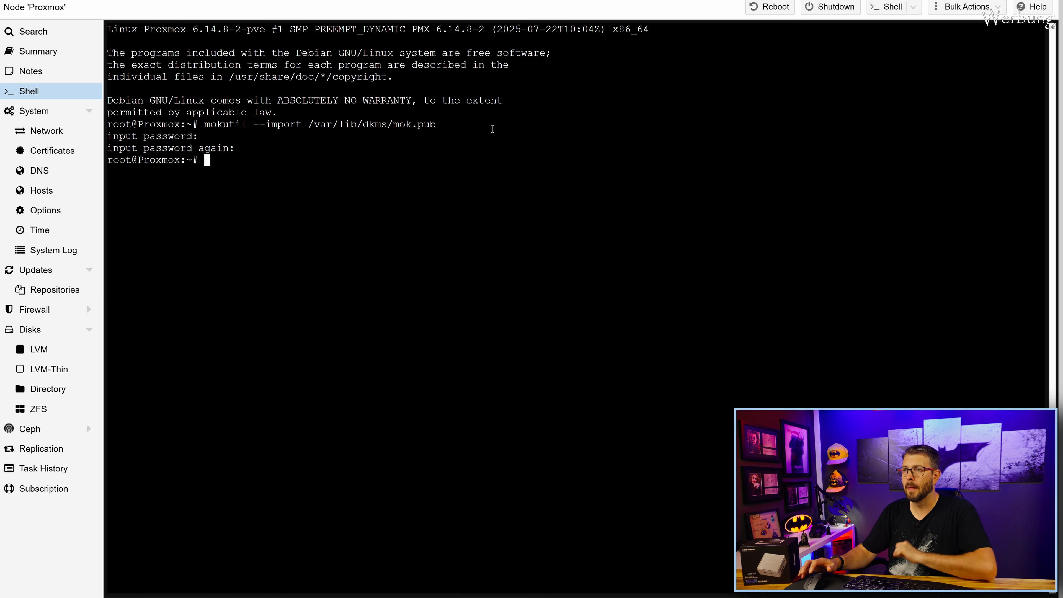
Back up the GRUB defaults and add intel_iommu=on iommu=pt i915.enable_guc=3 i915.max_vfs=7 to GRUB_CMDLINE.
right_click(239, 161)
left_click(288, 253)
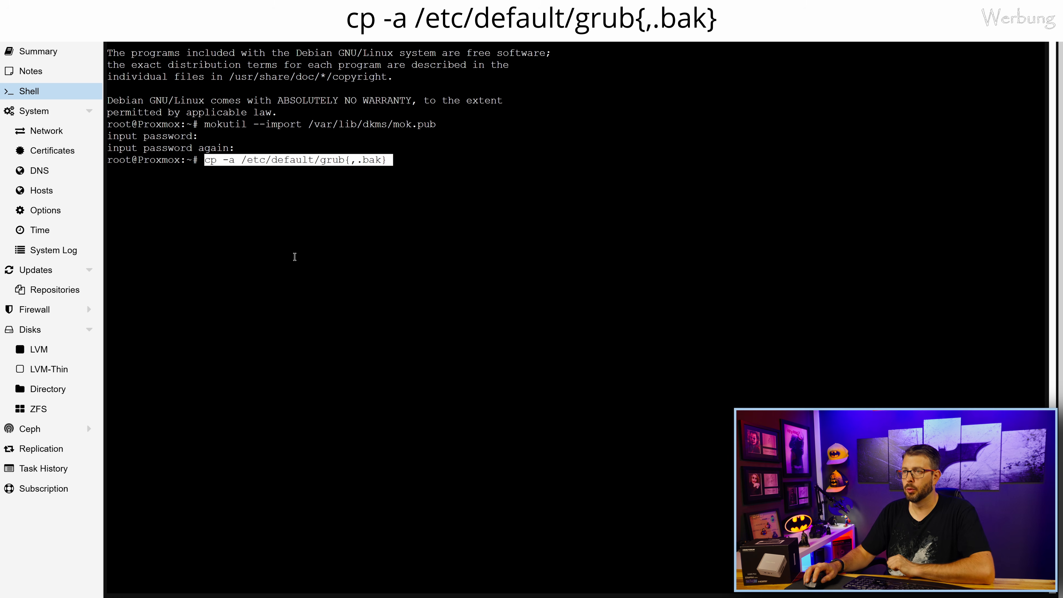
key("Return")
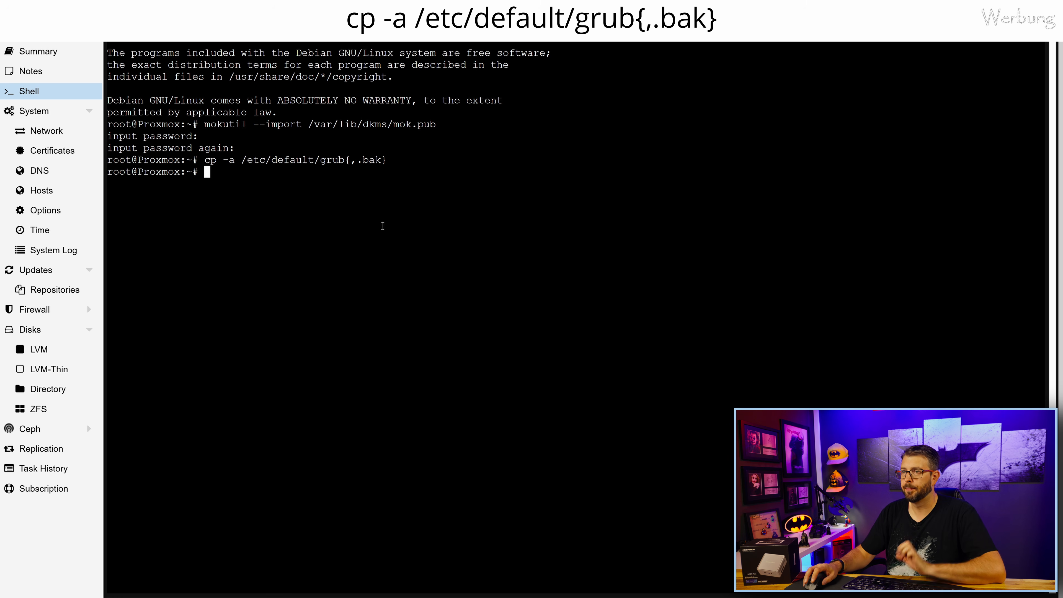
right_click(231, 173)
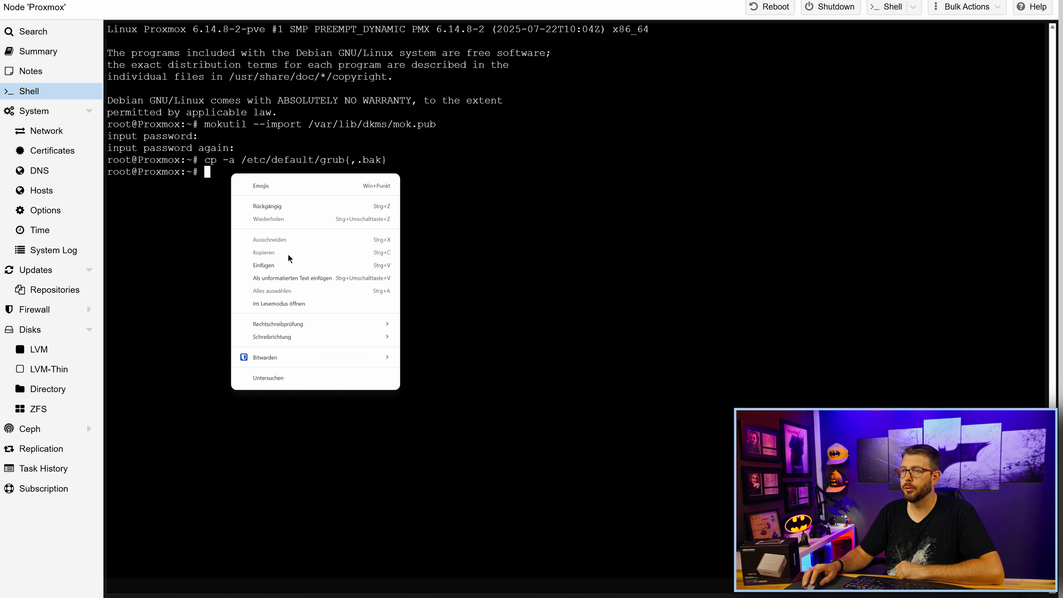
left_click(282, 263)
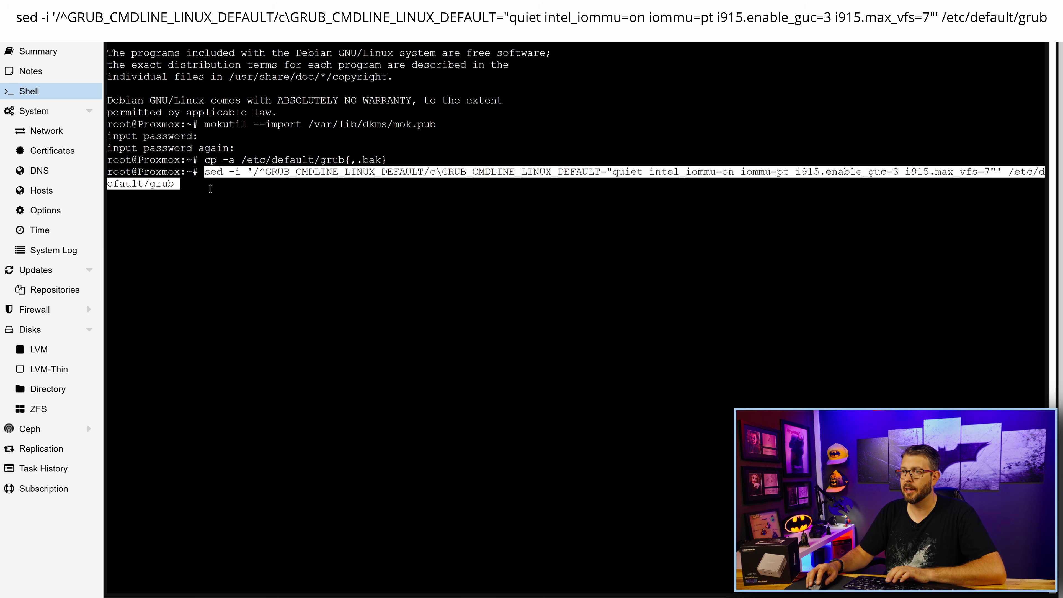
key("Return")
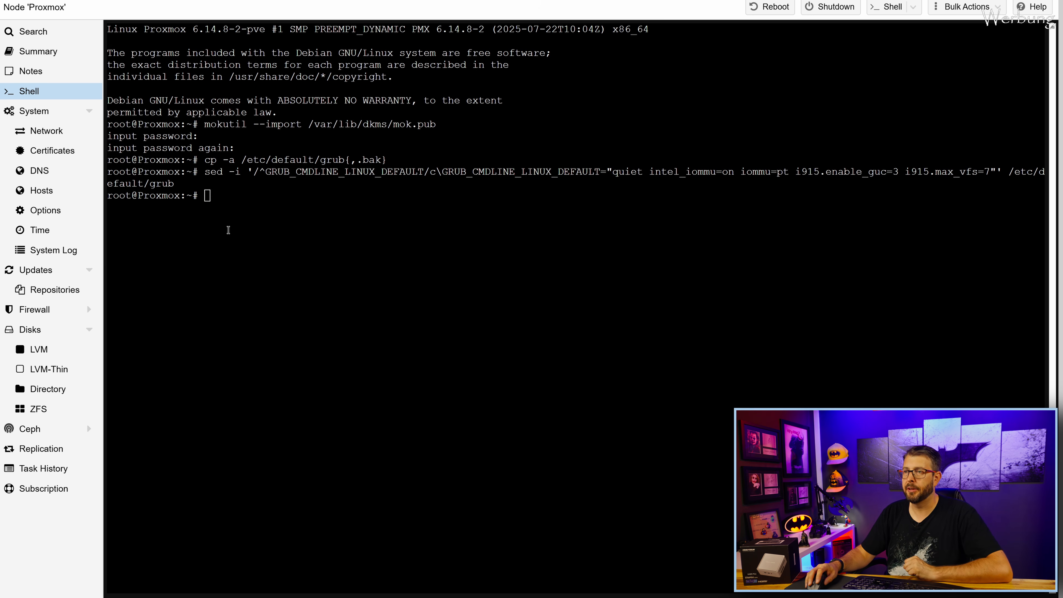
Rebuild boot files with update-grub and update-initramfs -u -k all.
right_click(230, 198)
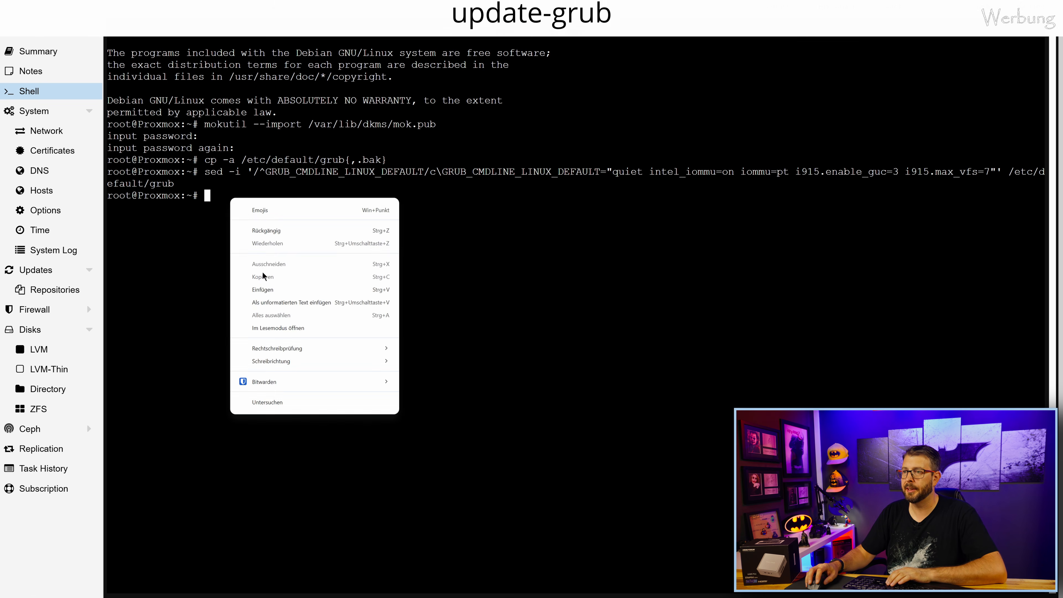
left_click(266, 290)
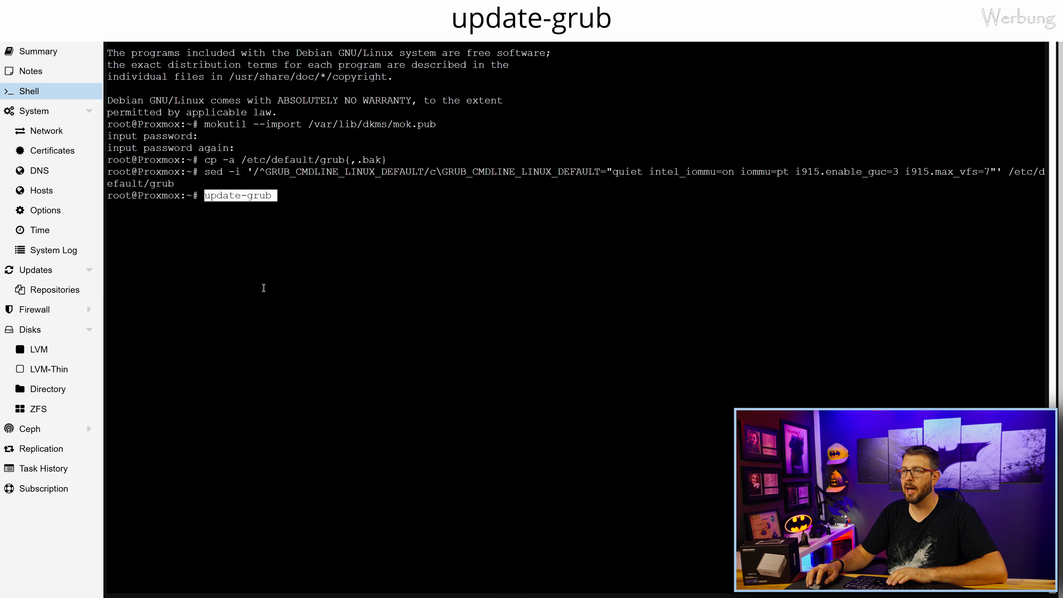
key("Return")
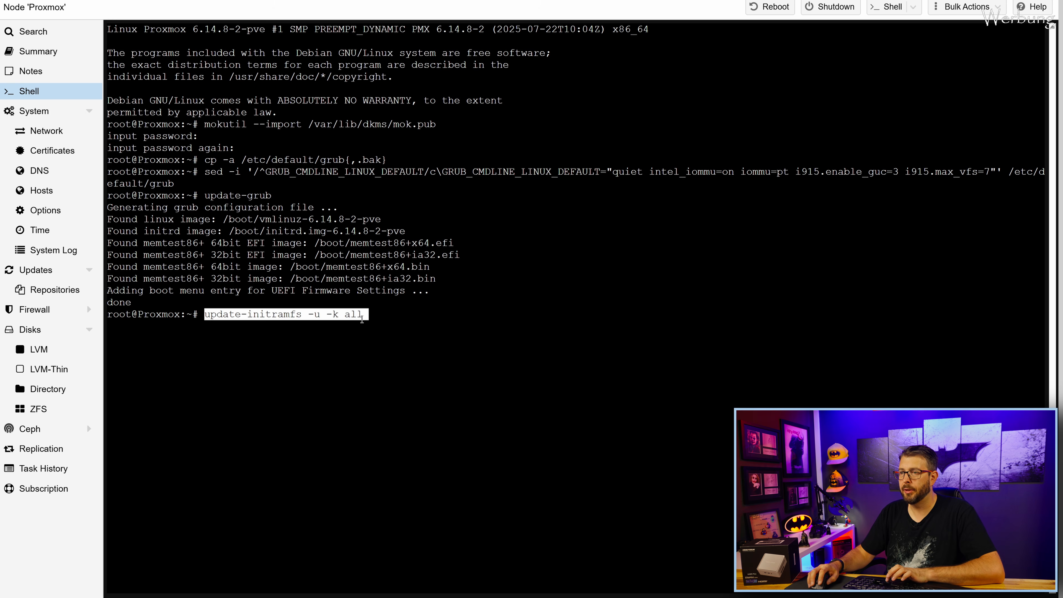
key("Return")
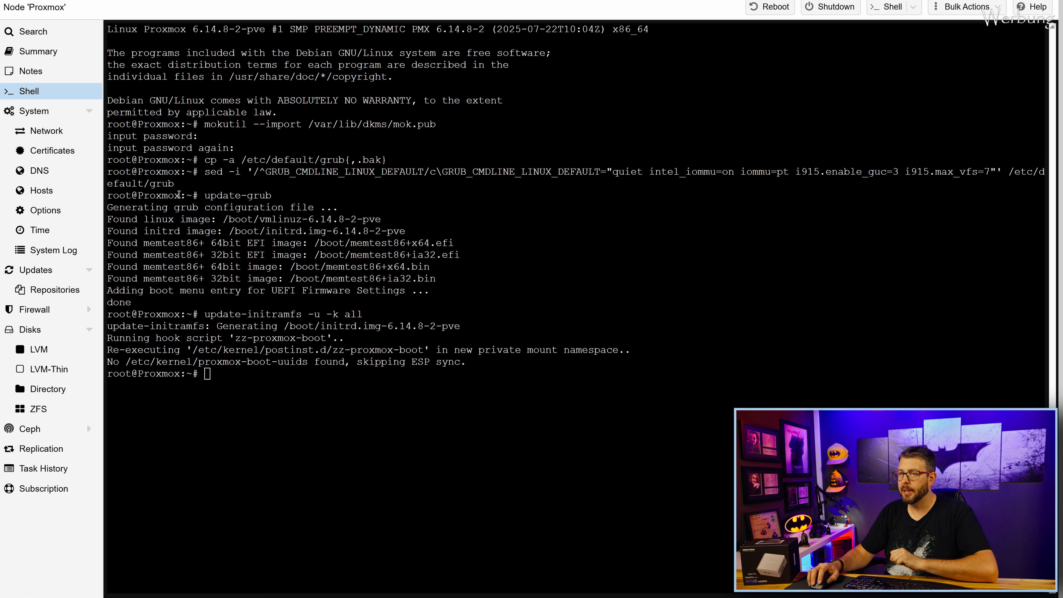
Find the iGPU at 00:02.0 with lspci | grep VGA and write sriov_numvfs = 7 to /etc/sysfs.conf.
right_click(224, 375)
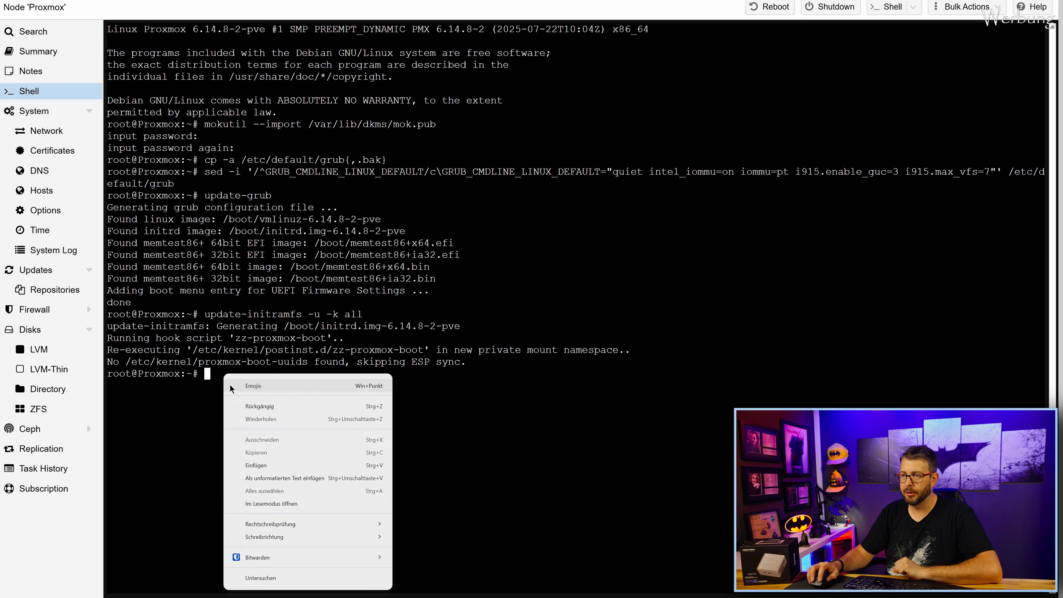
left_click(251, 465)
key("Return")
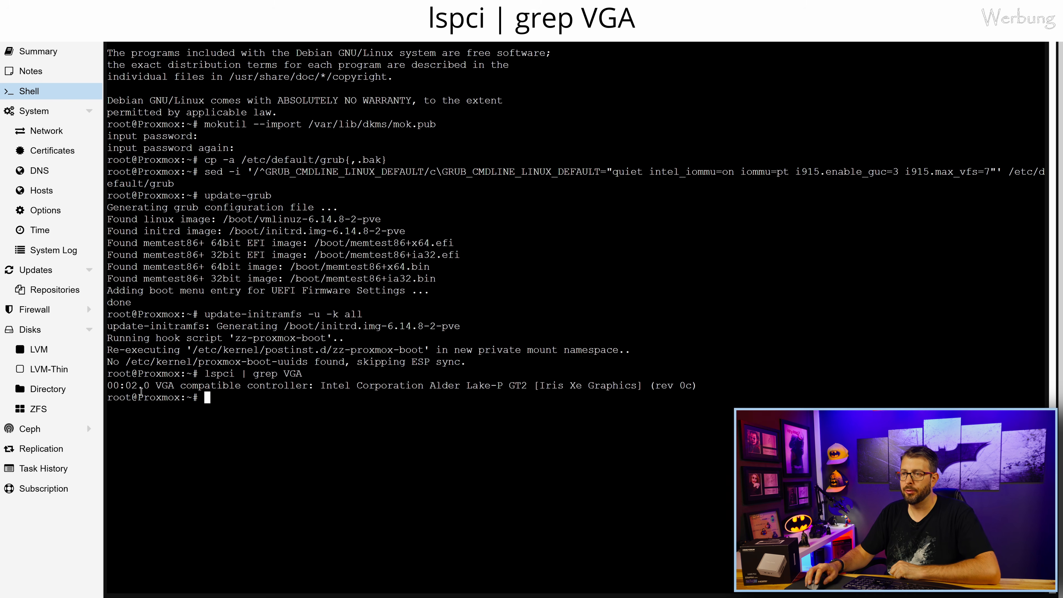
left_click_drag(107, 385, 139, 385)
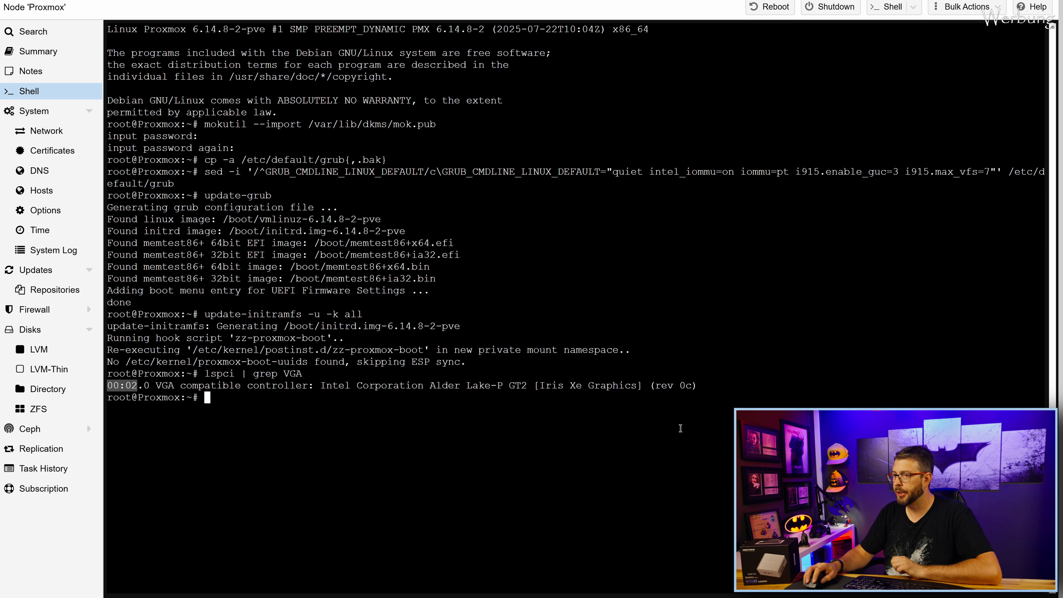
type("echo \"devices/pci0000:00/0000:00:02.0/sriov_numvfs = 7\" > /etc/sysfs.conf")
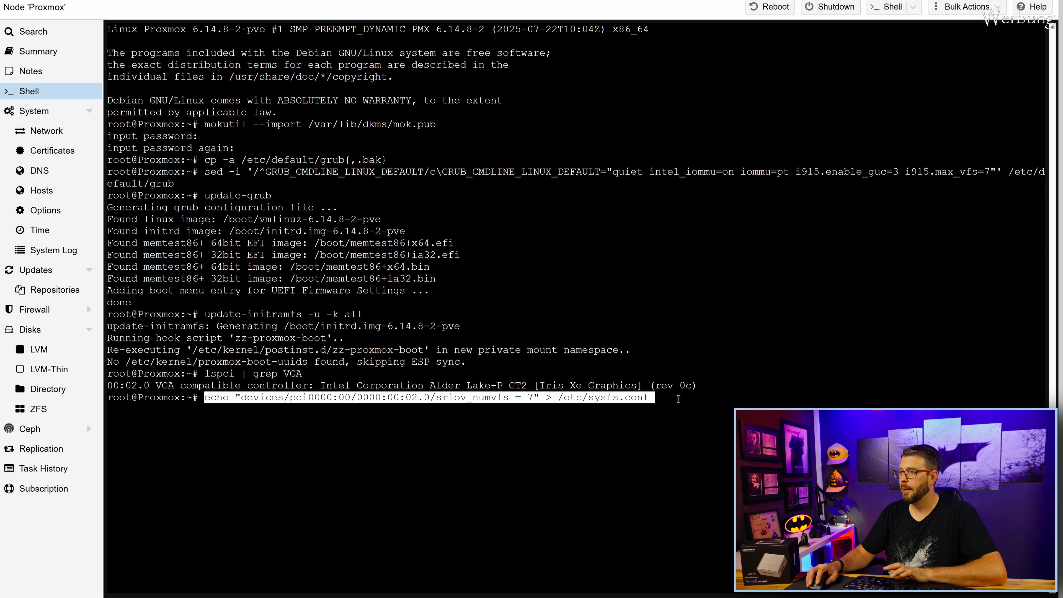
key("Return")
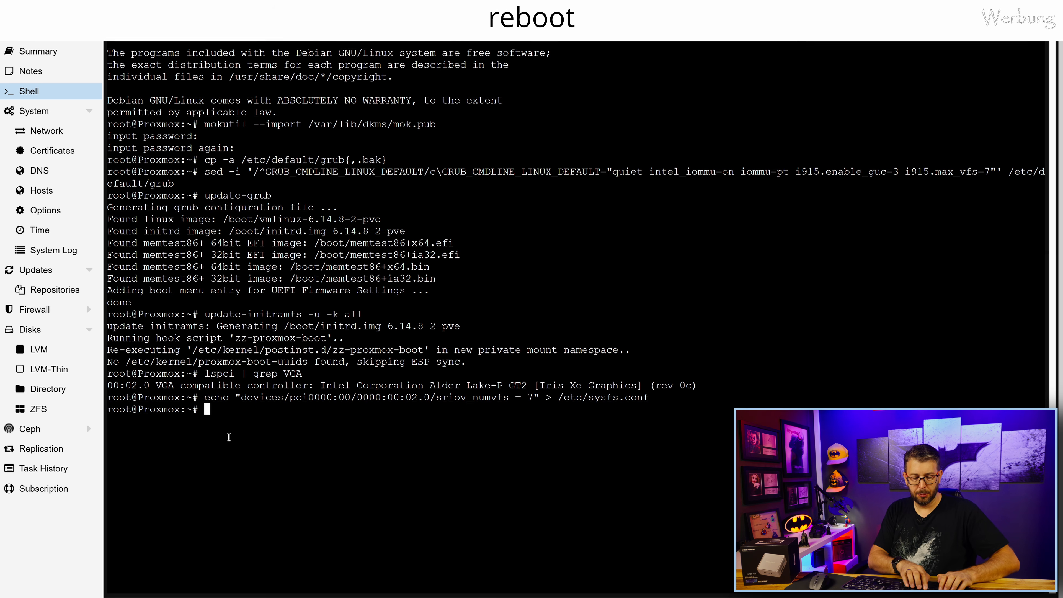
Log in as root at the host console and reboot the Proxmox host.
type("reboot")
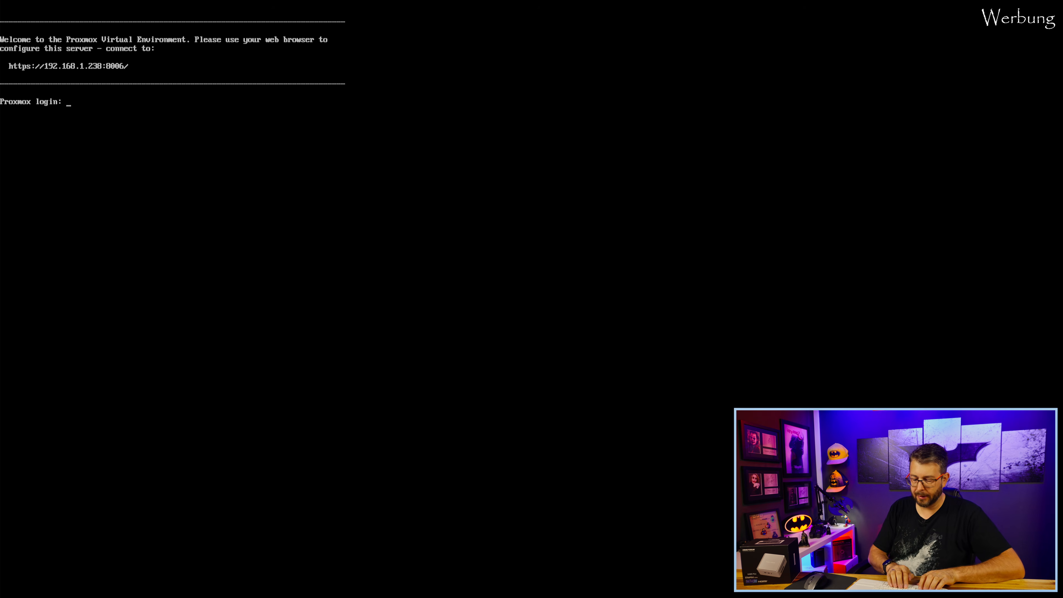
type("ro")
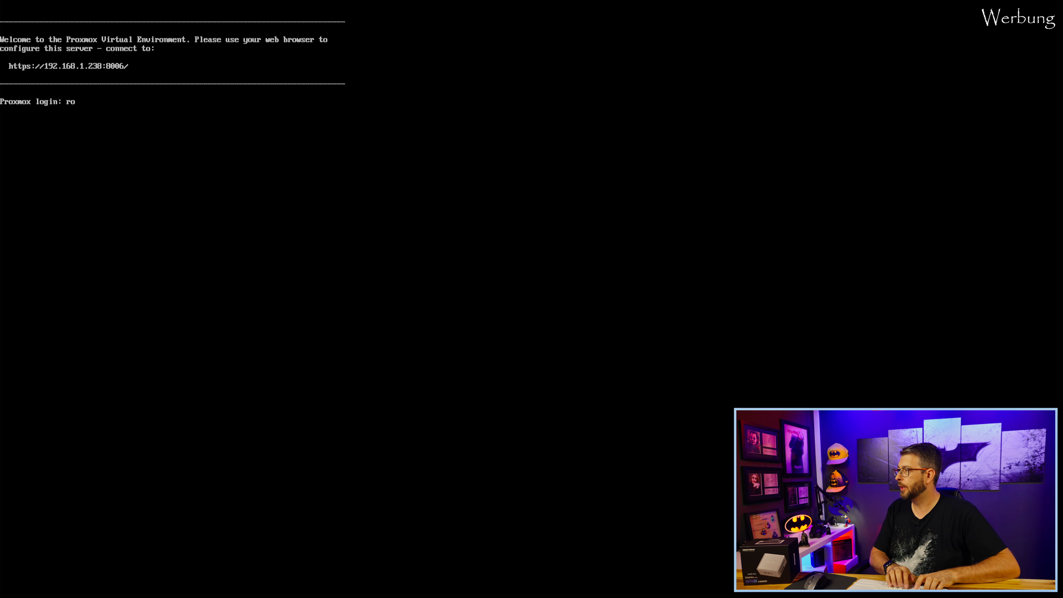
type("ot")
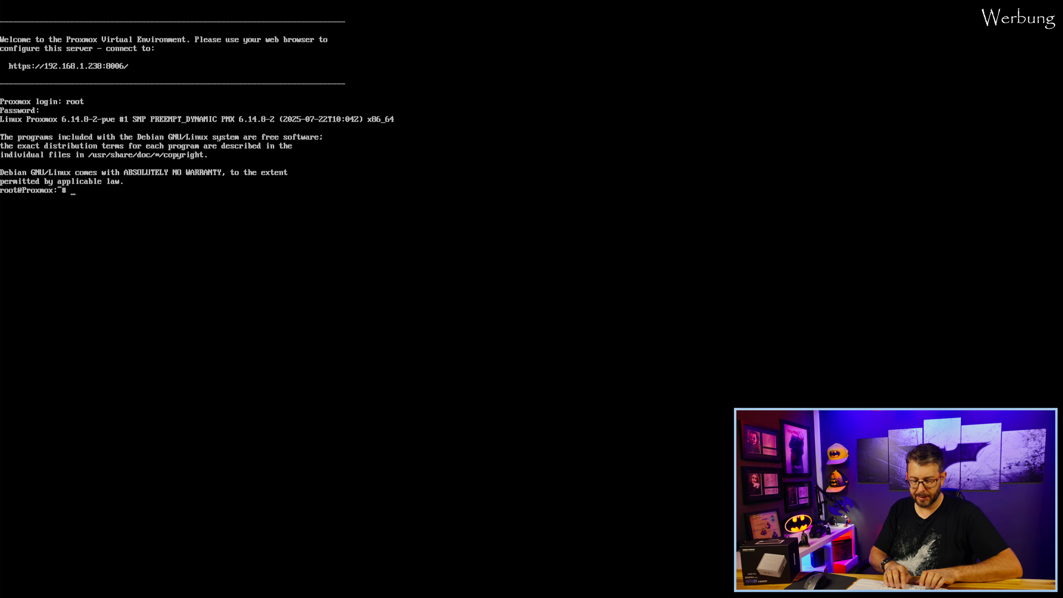
type("eboot")
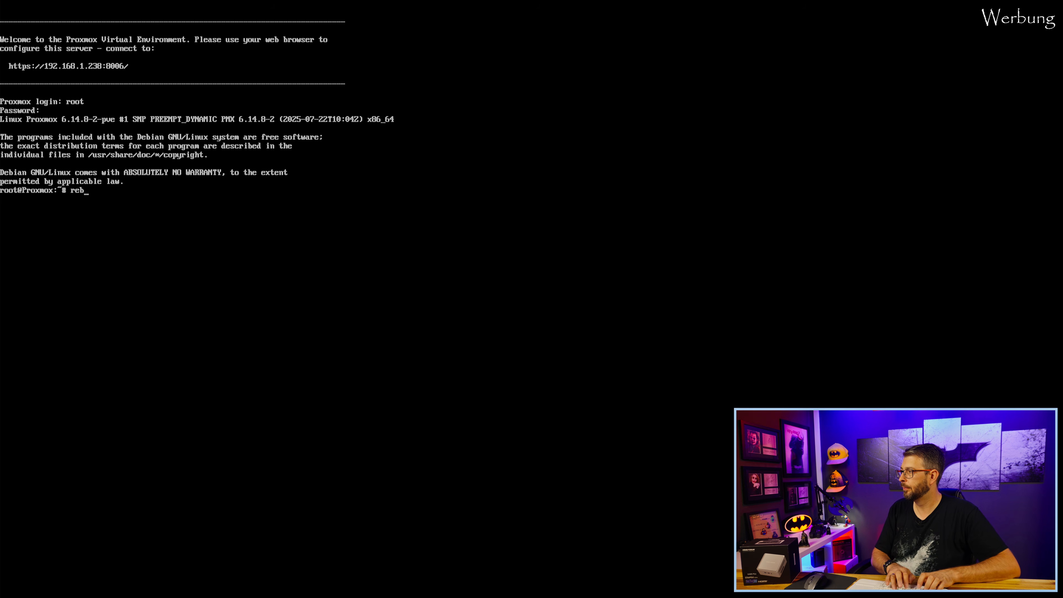
key("Return")
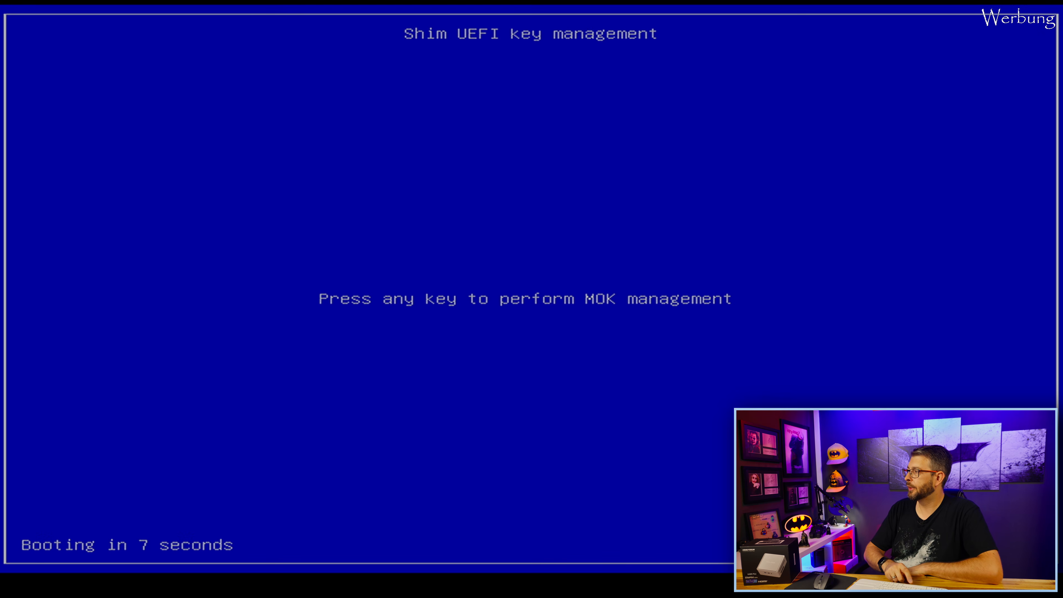
Enroll the pending DKMS key via Enroll MOK with its password, then reboot the host.
key("Return")
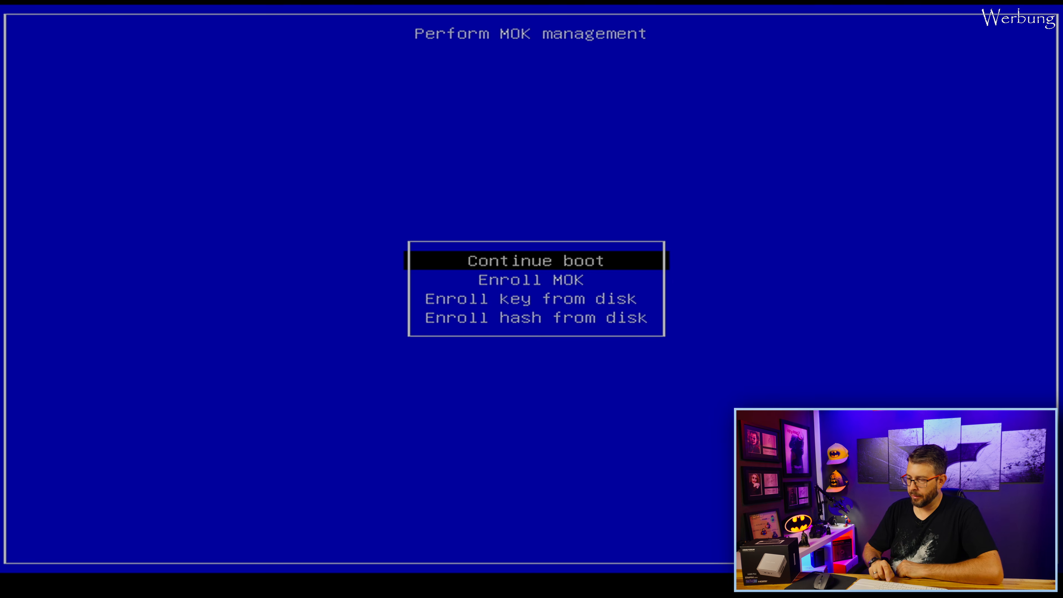
key("Down")
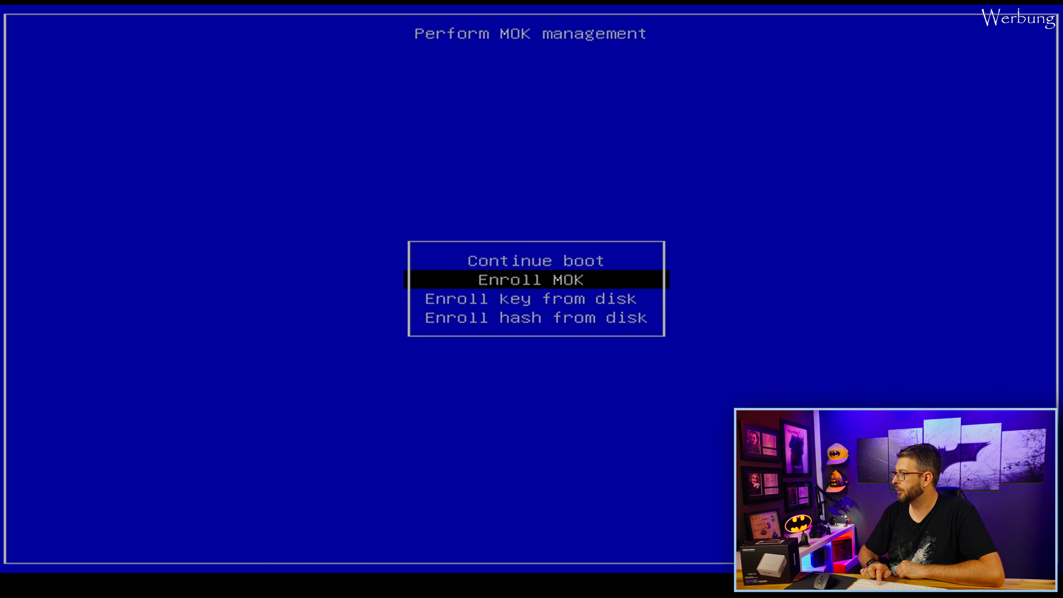
key("Return")
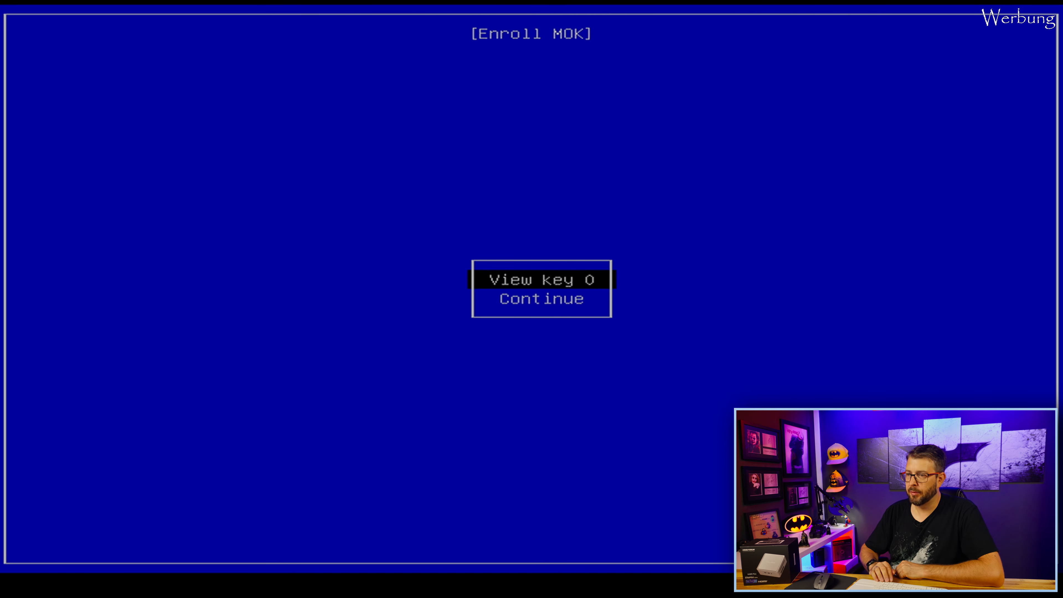
key("Down")
key("Return")
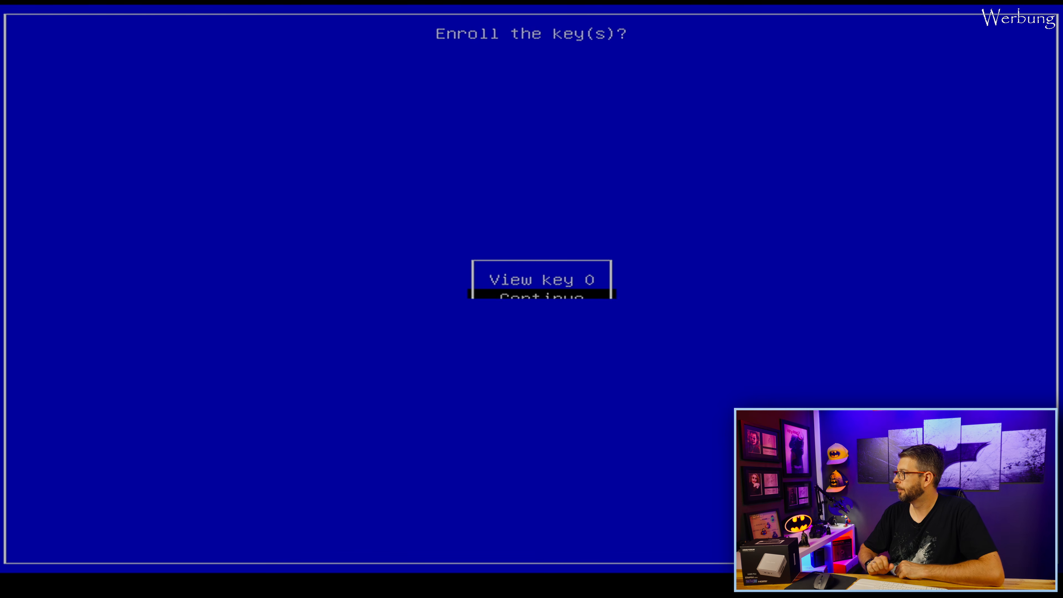
key("Down")
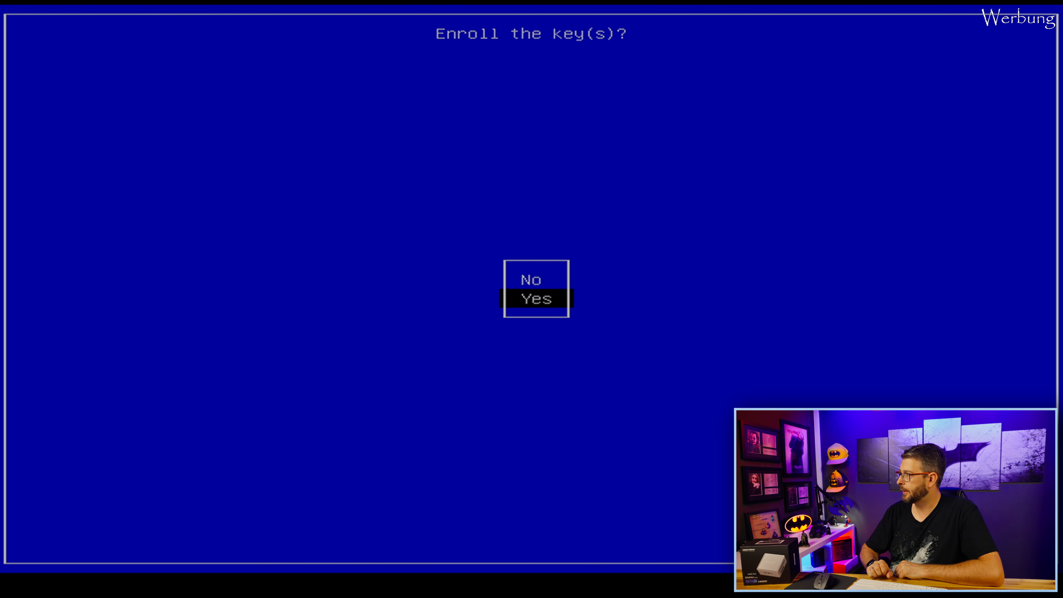
key("Return")
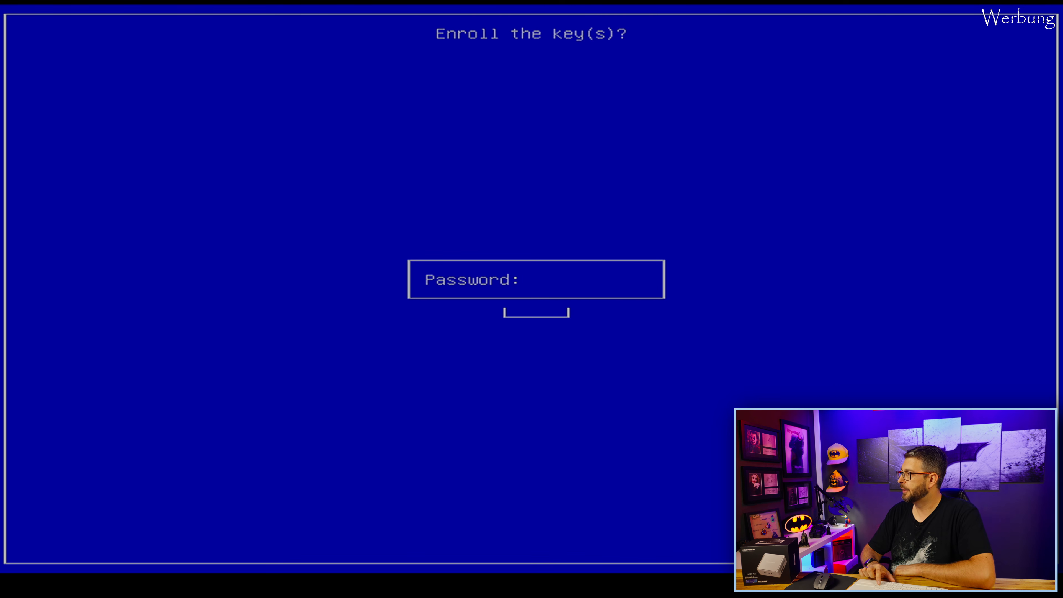
key("Return")
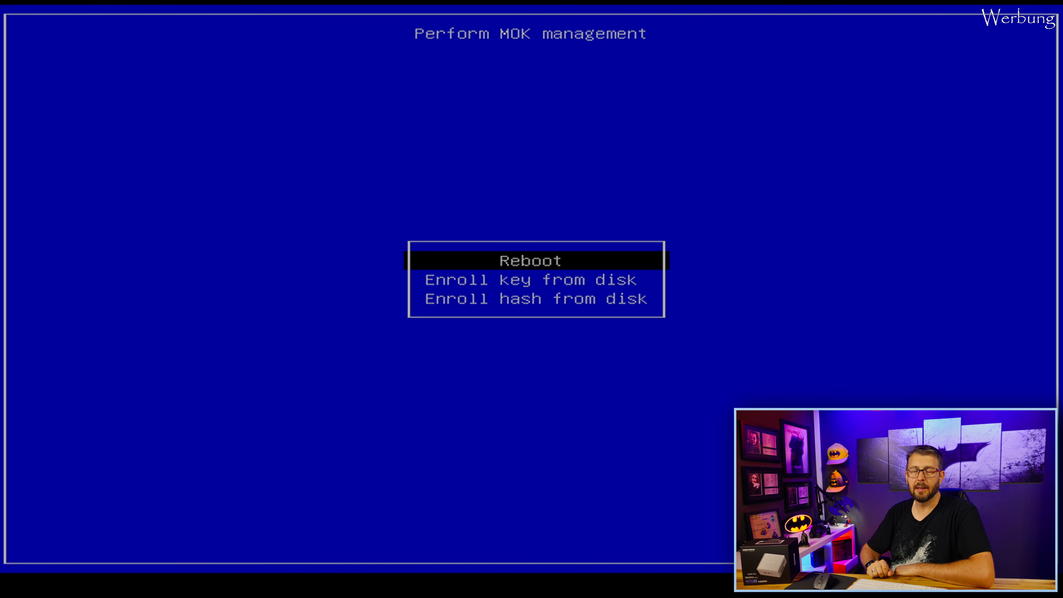
key("Return")
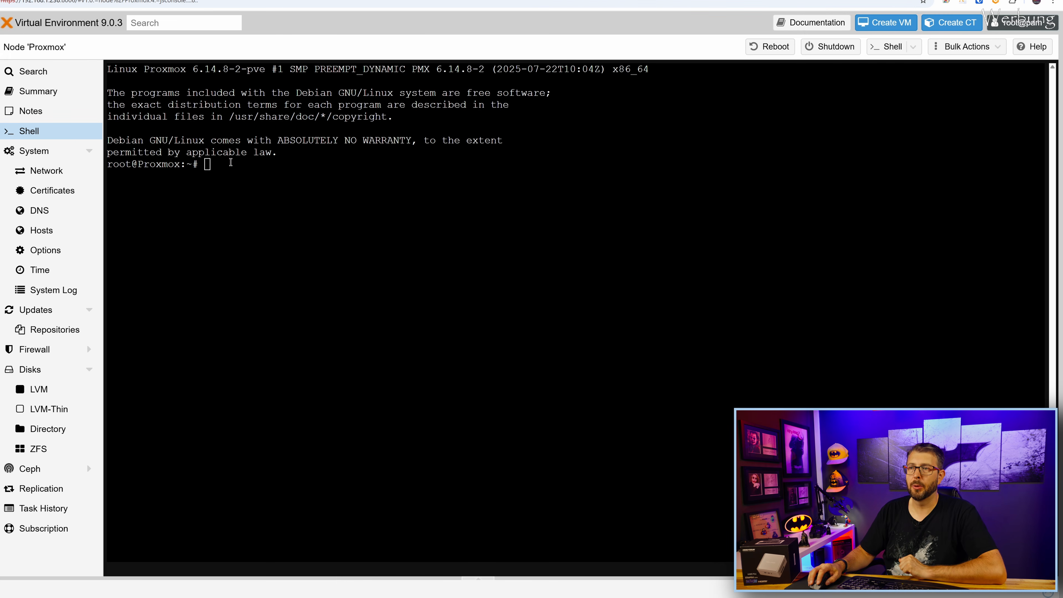
Run lspci | grep VGA and select the output lines for virtual functions 00:02.1–00:02.7.
right_click(235, 164)
left_click(259, 255)
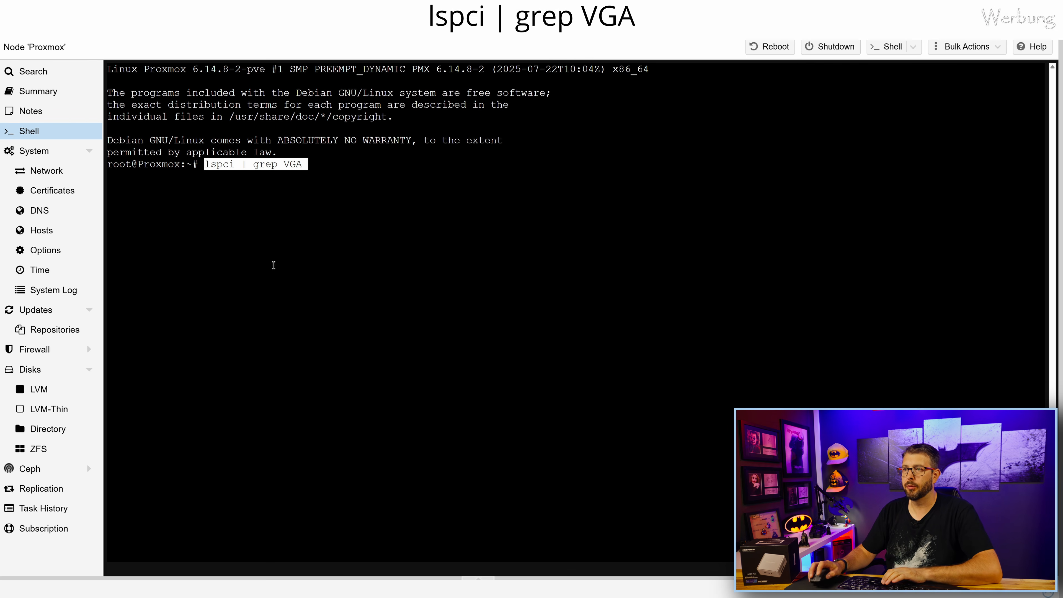
key("Return")
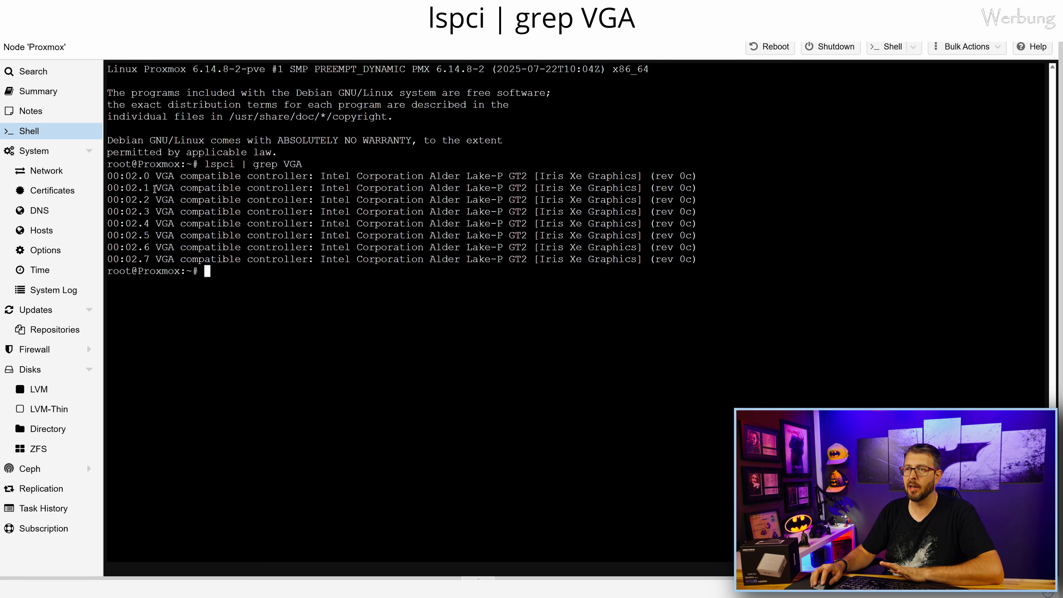
left_click_drag(107, 174, 705, 175)
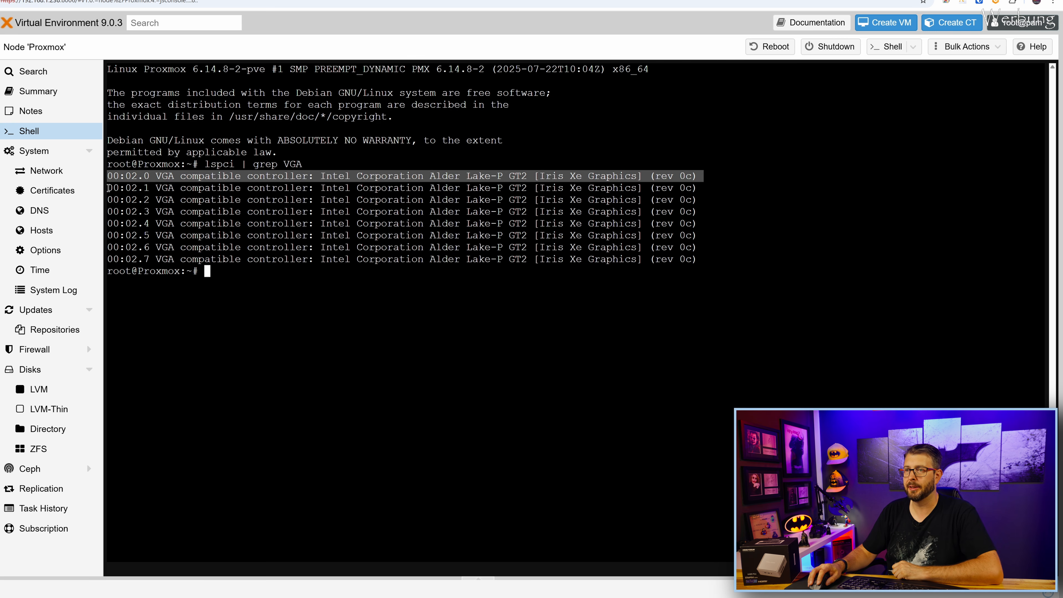
left_click_drag(109, 187, 708, 261)
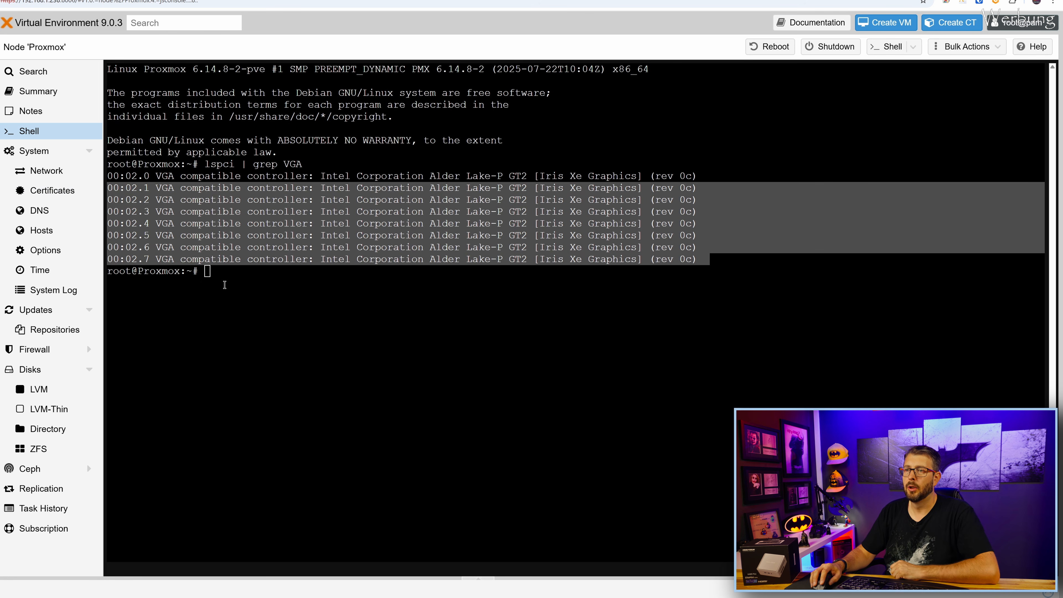
right_click(216, 275)
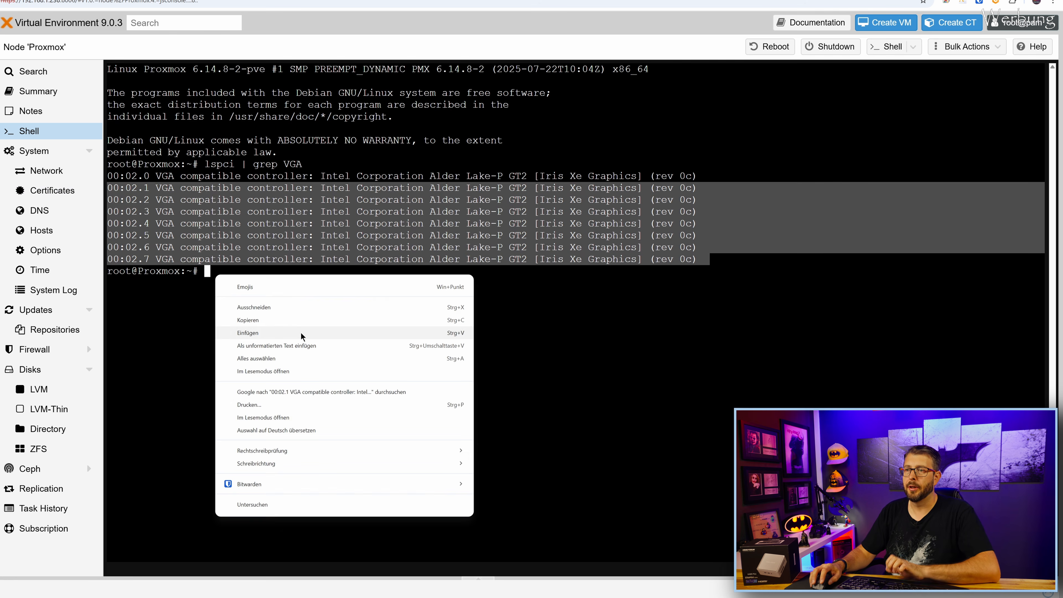
Run dmesg | grep i915 and highlight the 'Enabled 7 VFs' and minor 6/7 messages.
left_click(271, 332)
key("Return")
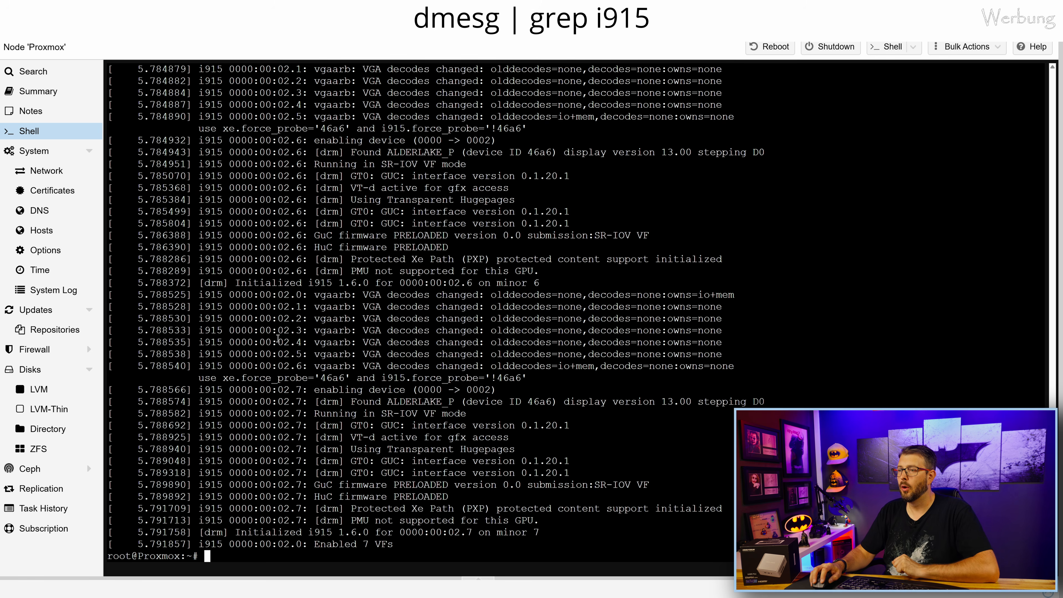
left_click_drag(403, 547, 314, 546)
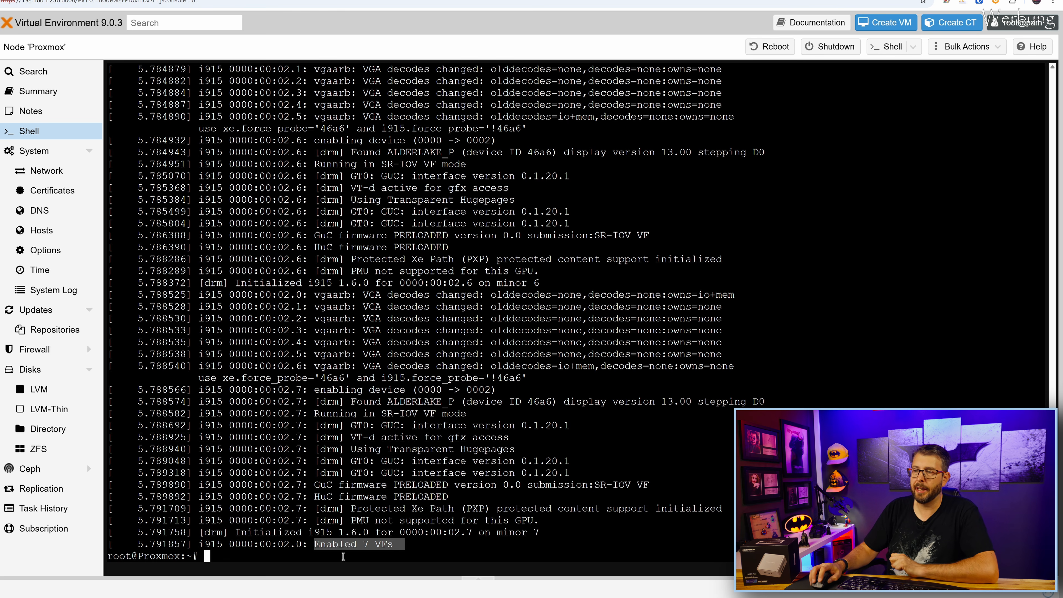
left_click_drag(558, 530, 152, 524)
left_click(250, 535)
left_click_drag(236, 531, 550, 532)
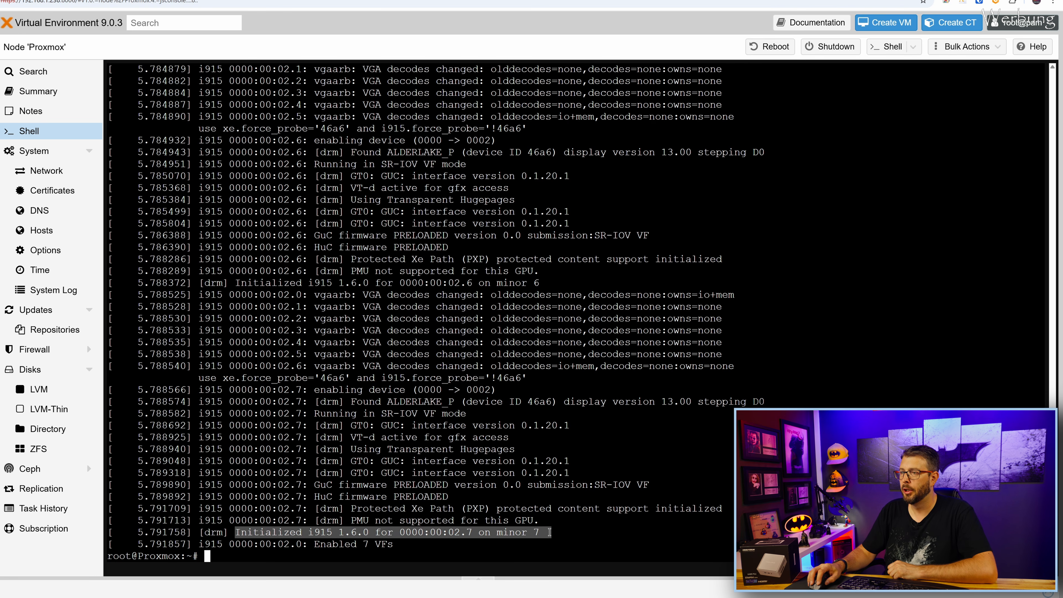
left_click_drag(545, 282, 447, 282)
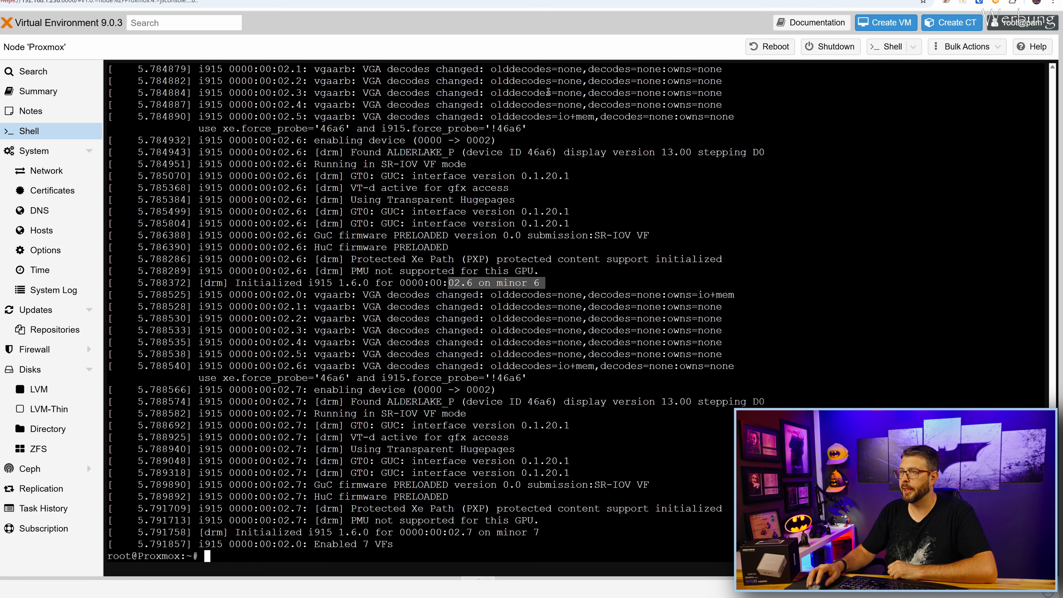
scroll(507, 136, "up", 4)
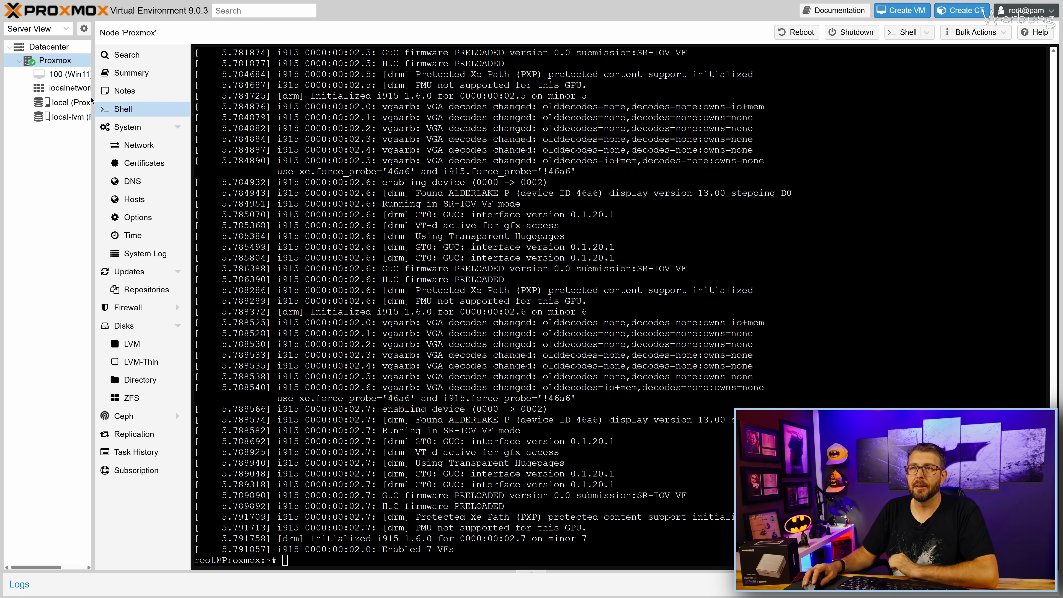
Start VM 100 (Win11) from its console and switch on Remote Desktop in Windows settings.
left_click(67, 73)
left_click(628, 320)
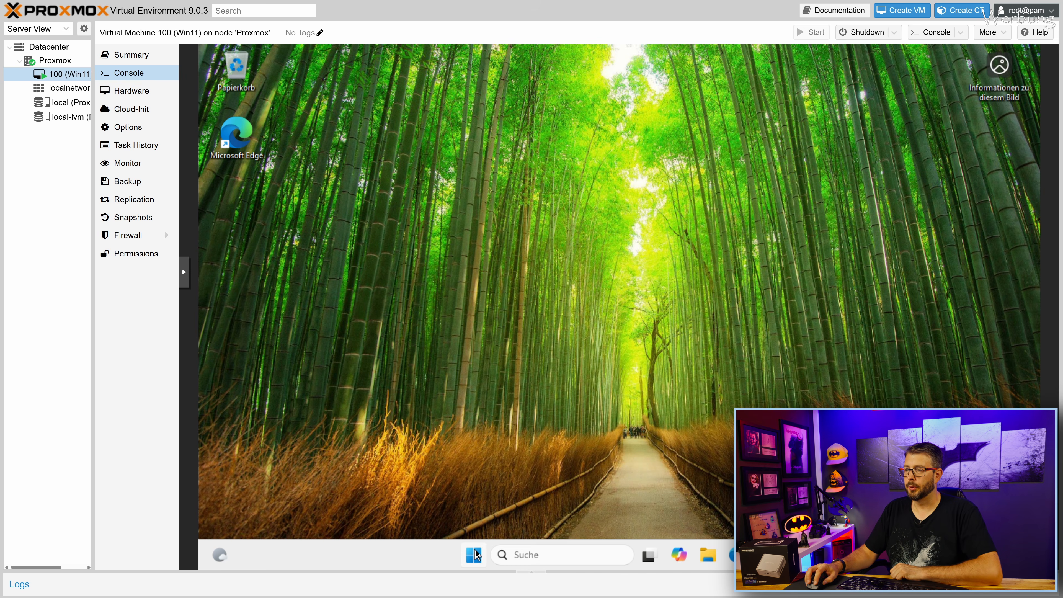
left_click(475, 553)
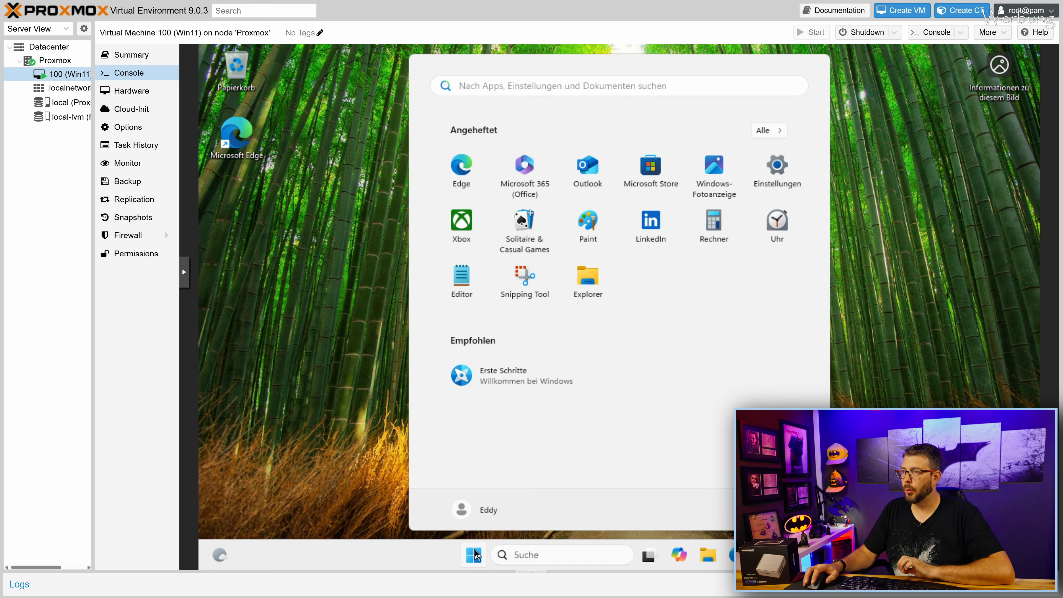
type("reg")
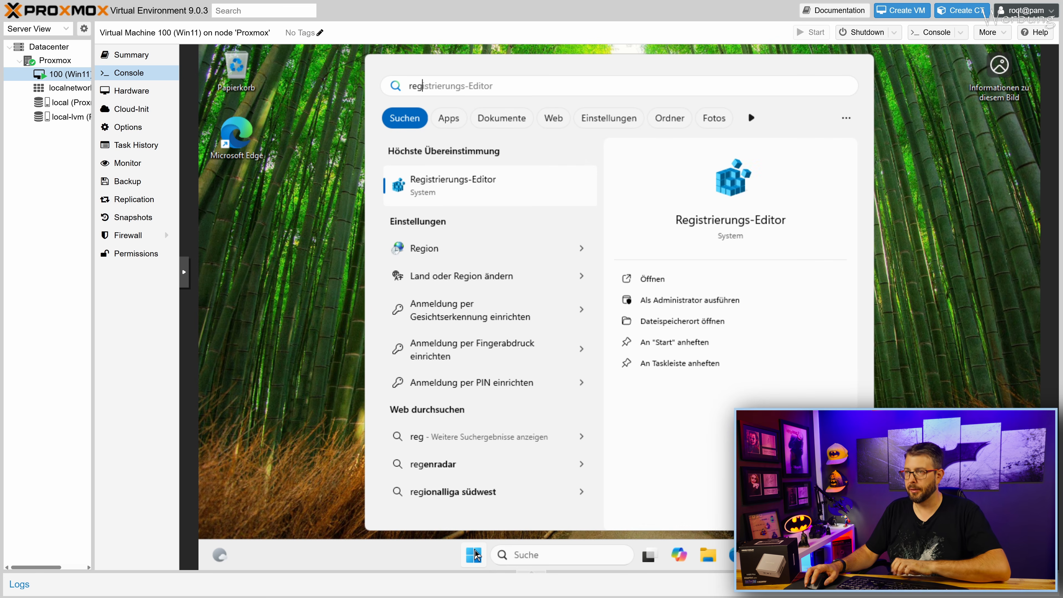
key("BackSpace")
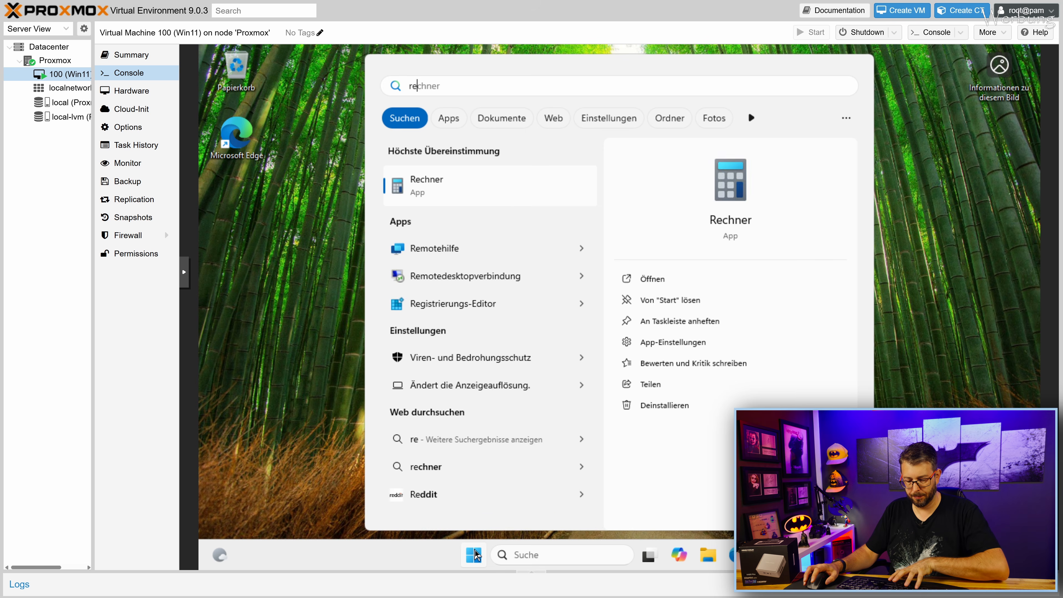
type("mo")
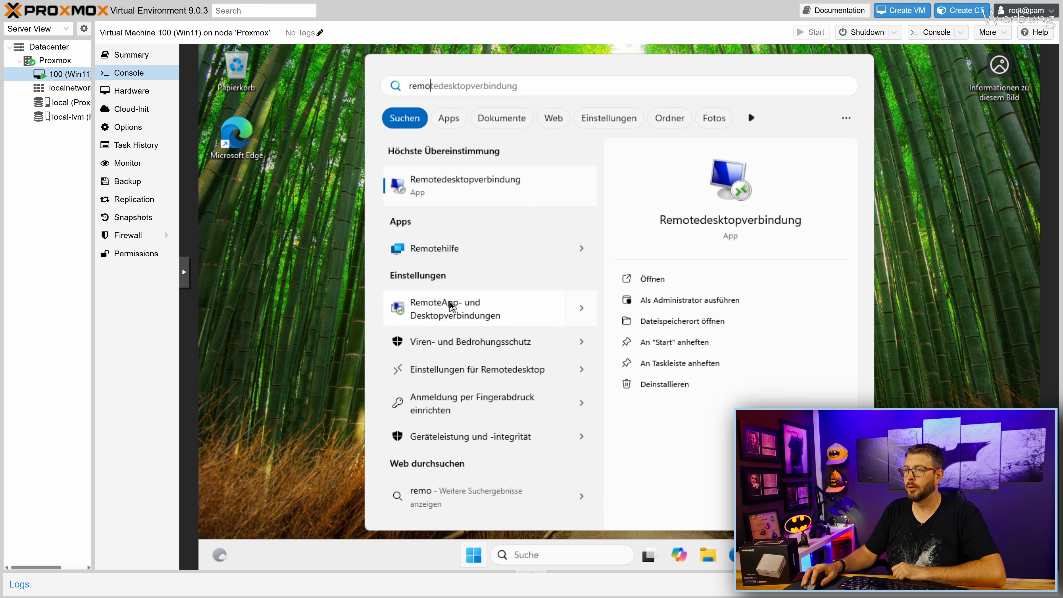
left_click(474, 372)
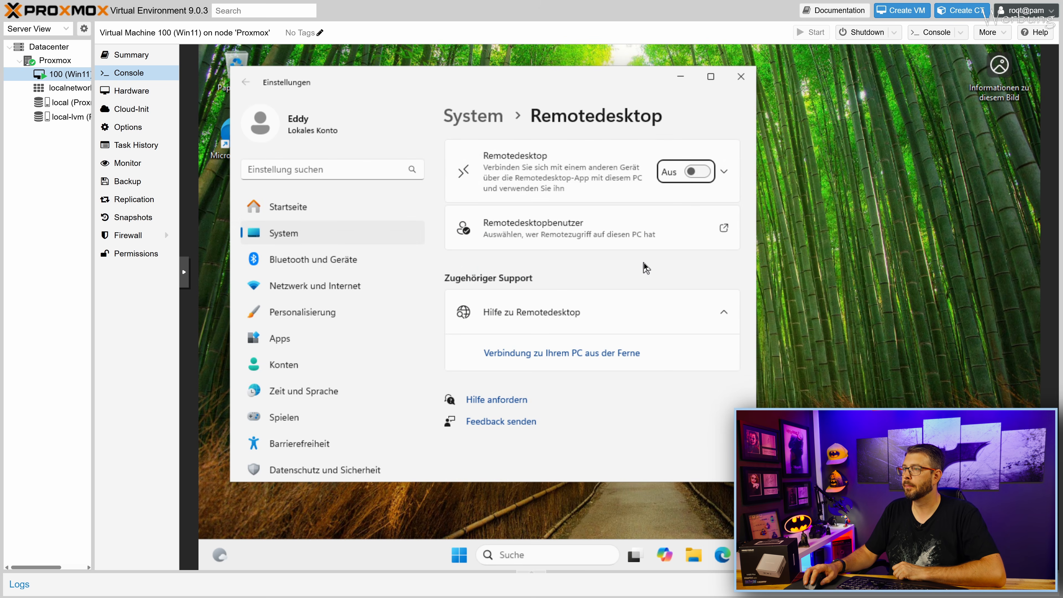
left_click(696, 172)
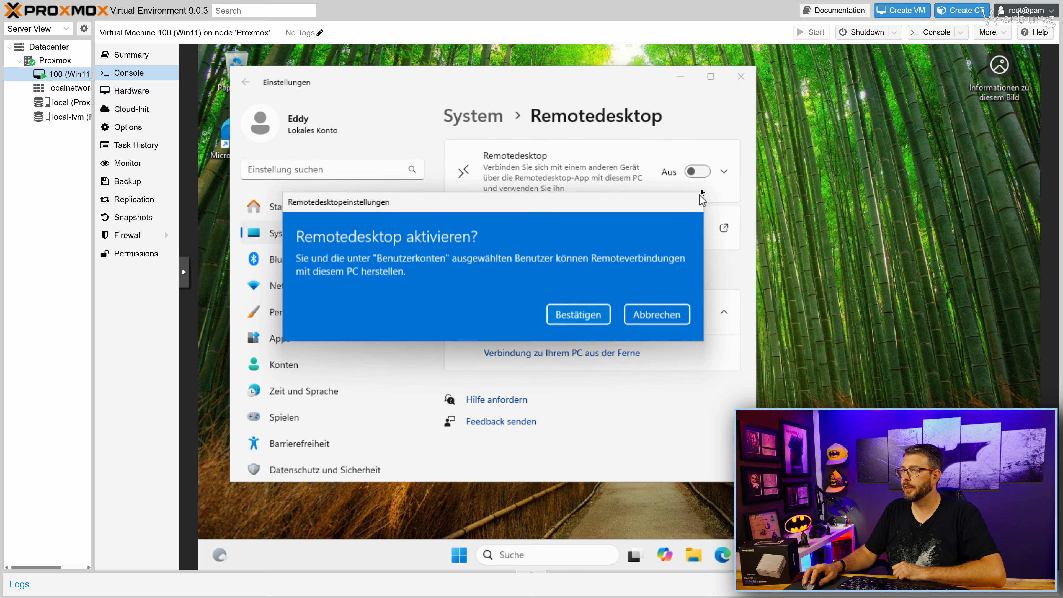
left_click(583, 319)
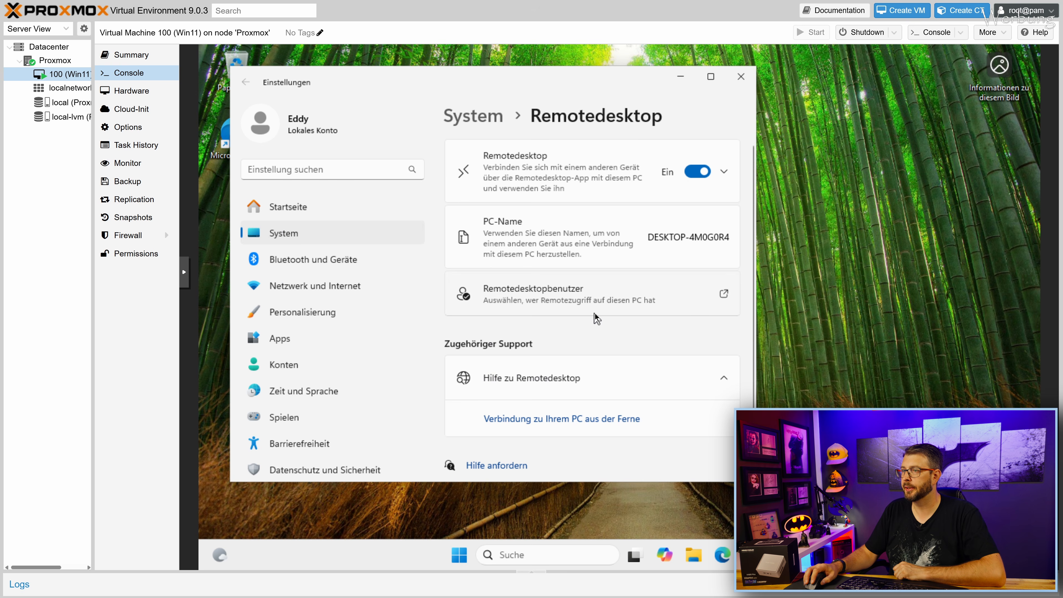
left_click(741, 76)
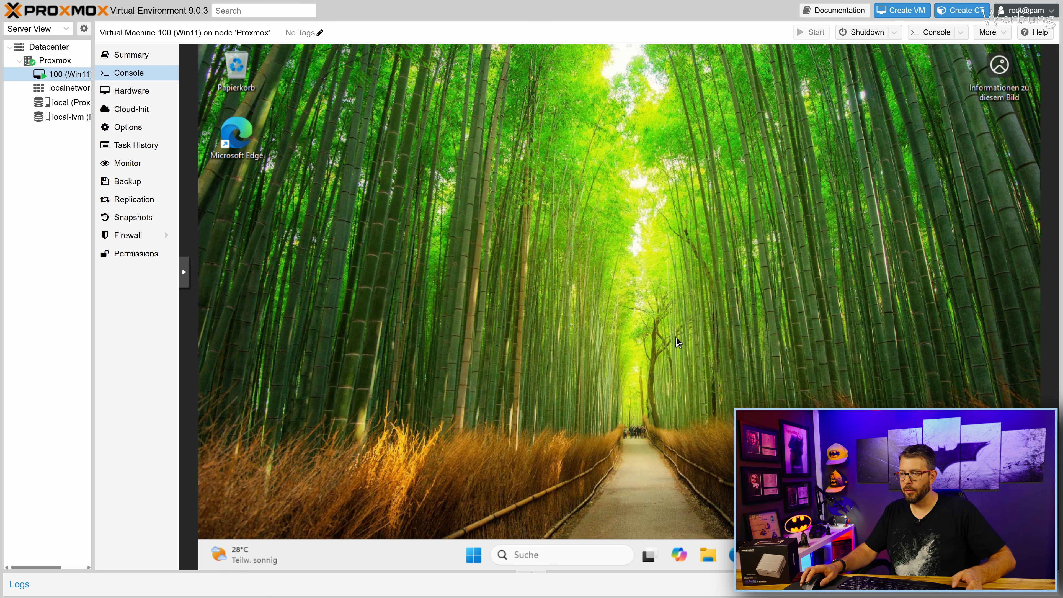
Run ipconfig in a Win11 command prompt to find the address 192.168.1.245.
key("super")
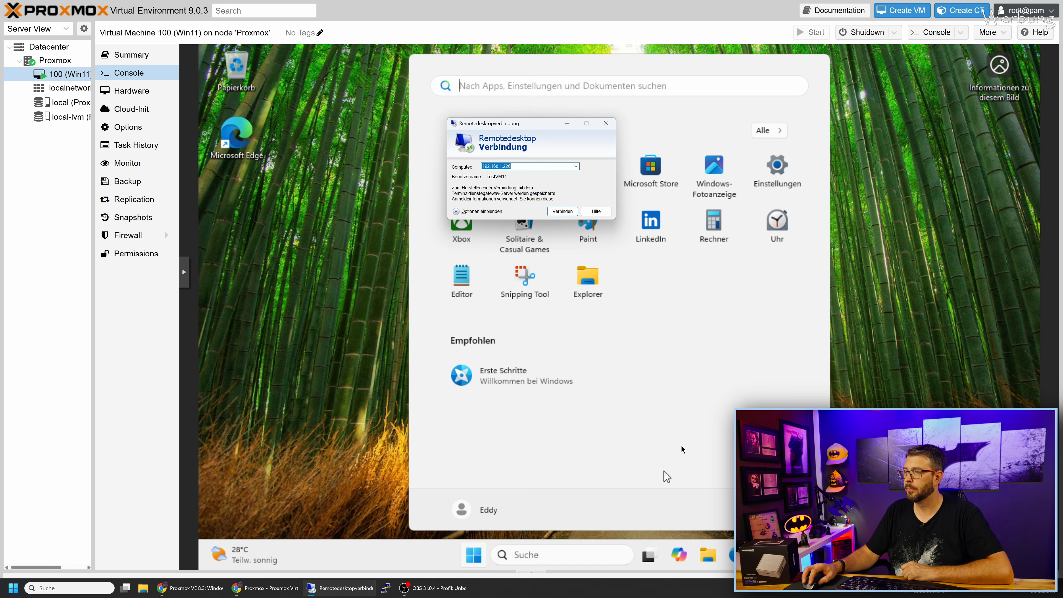
left_click(683, 422)
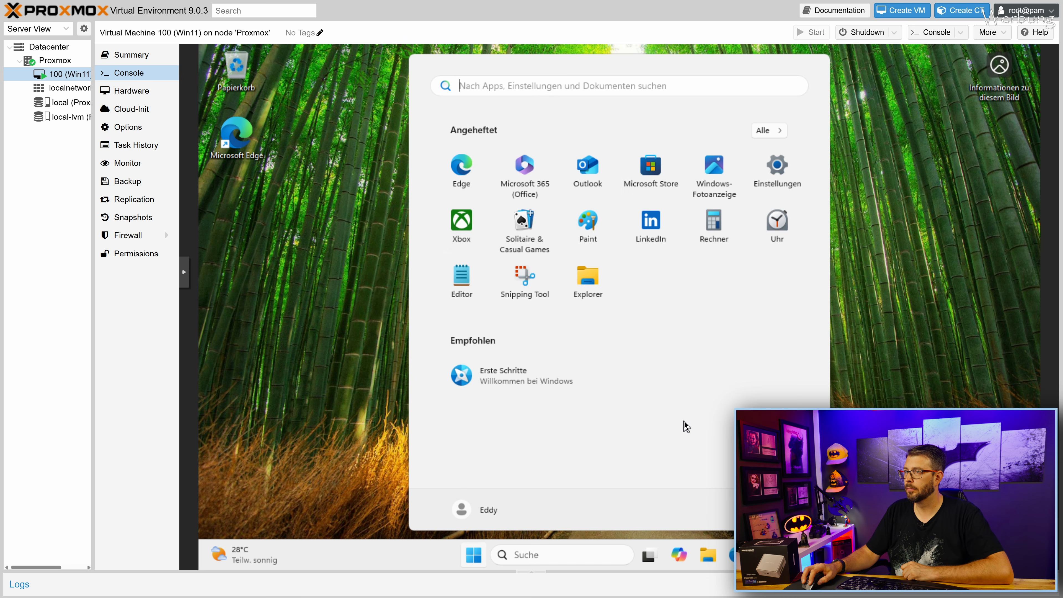
type("c")
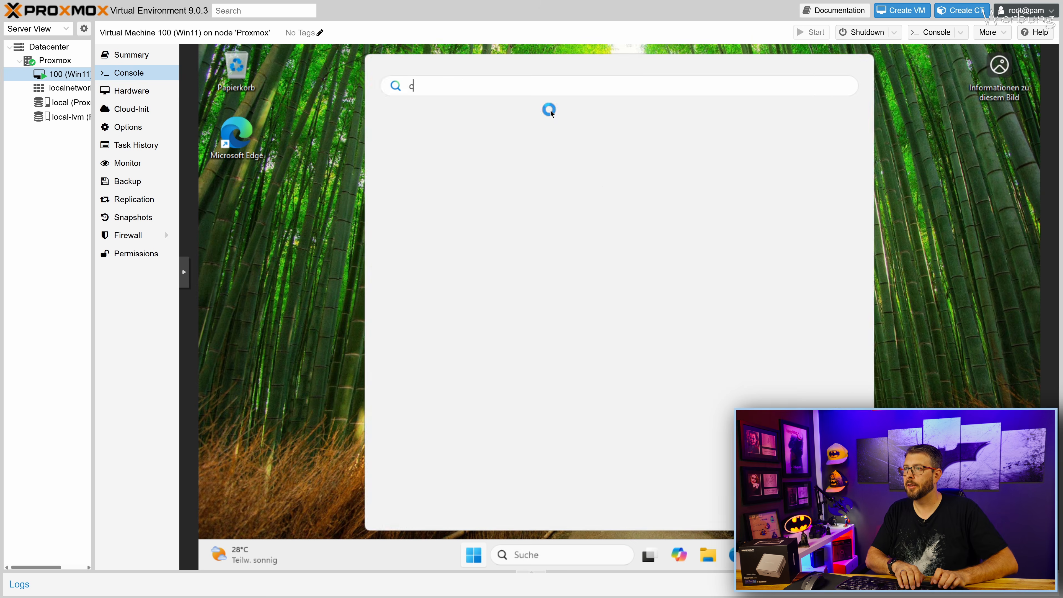
type("md")
key("Return")
type("ipconfig")
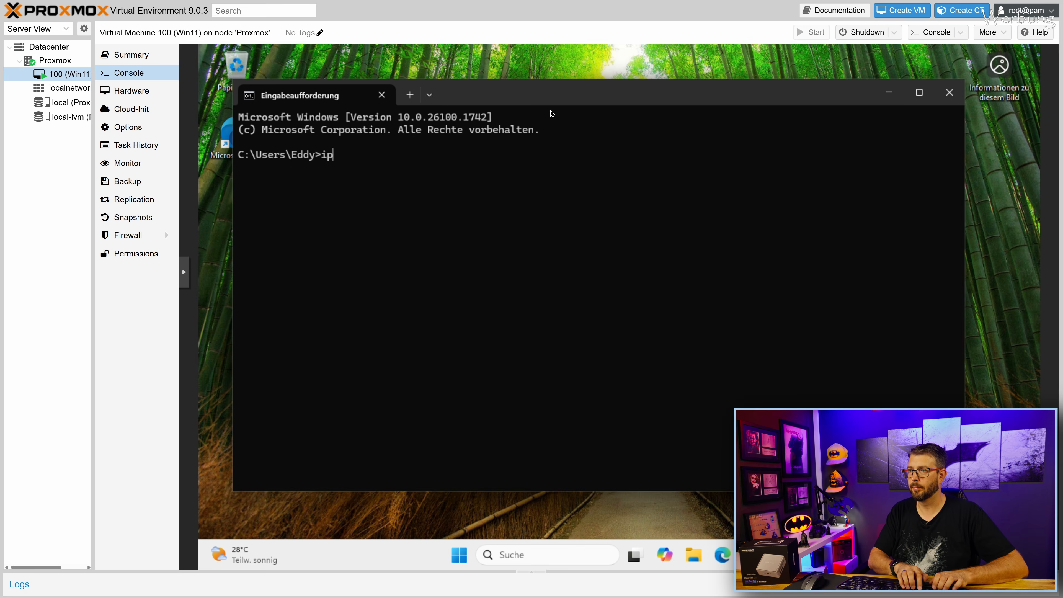
key("Return")
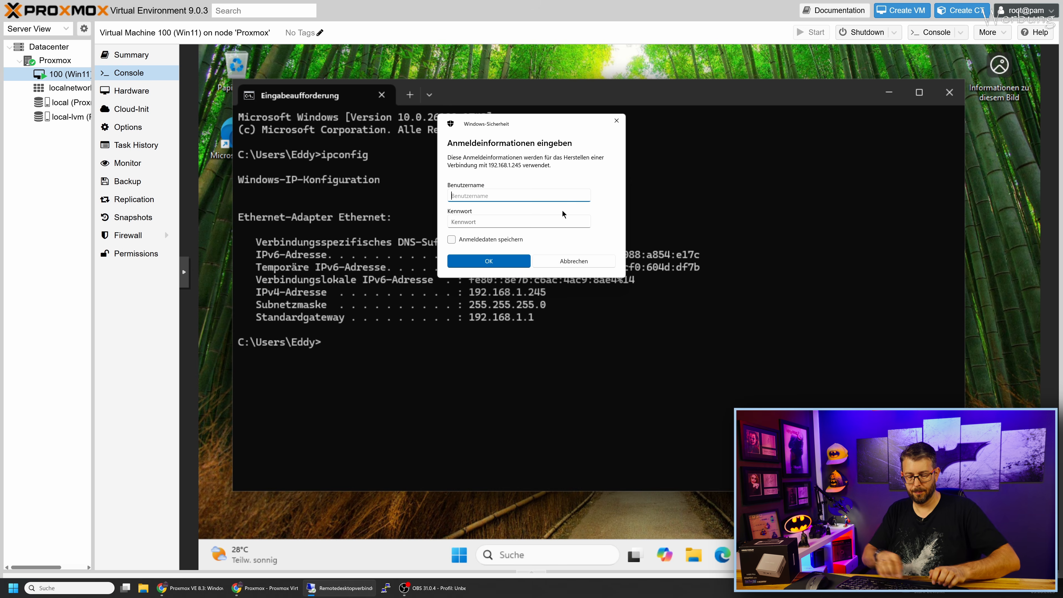
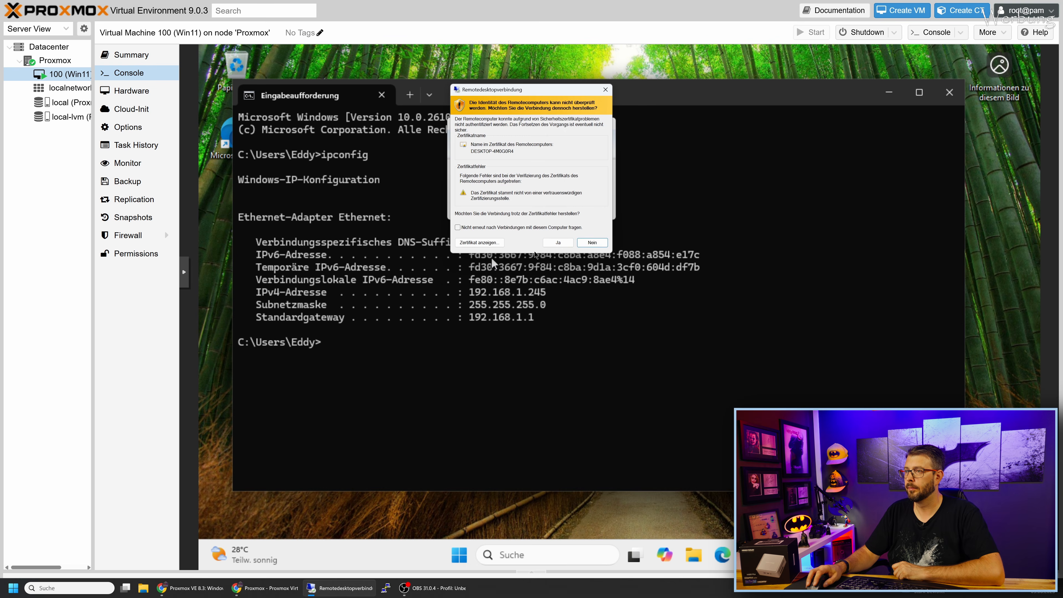
Connect over Remote Desktop to 192.168.1.245, accept the certificate, and show the VM's Summary.
left_click(558, 244)
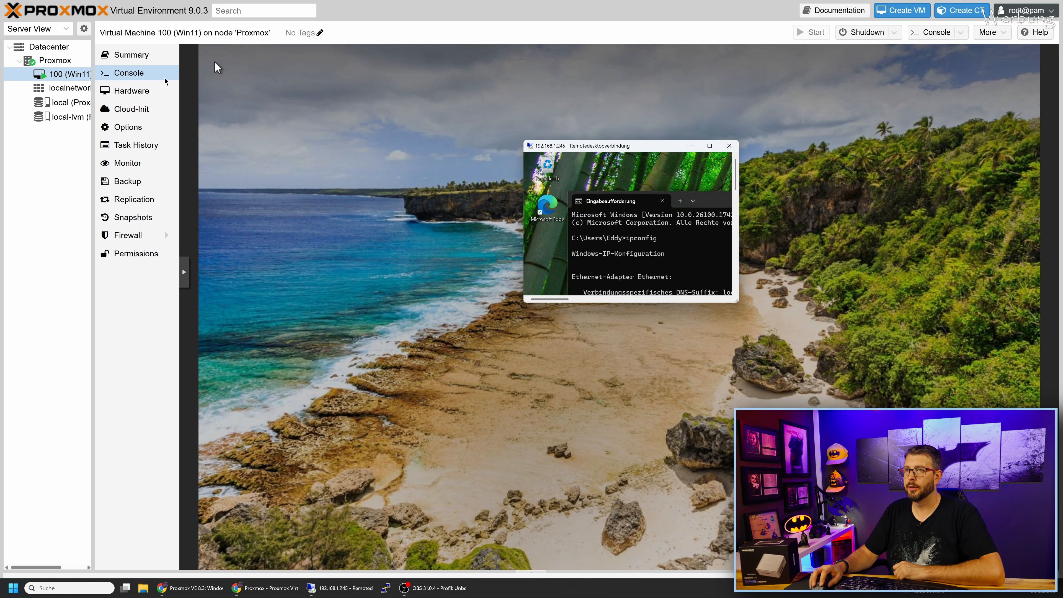
left_click(214, 61)
left_click(131, 54)
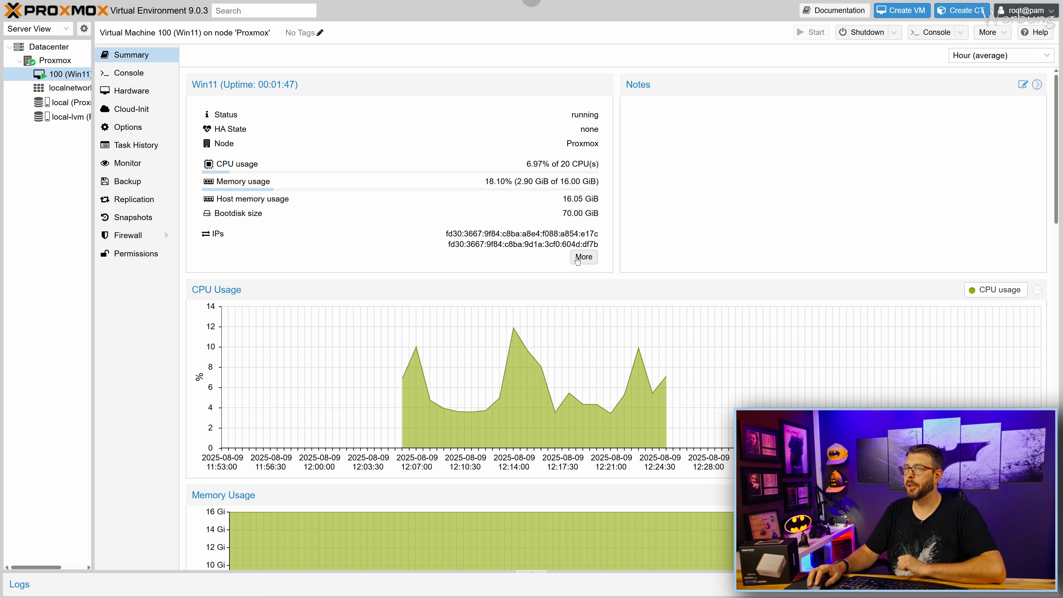
In the Remote Desktop session, select the gfx_win_101.6989 driver package in Downloads.
mouse_move(531, 27)
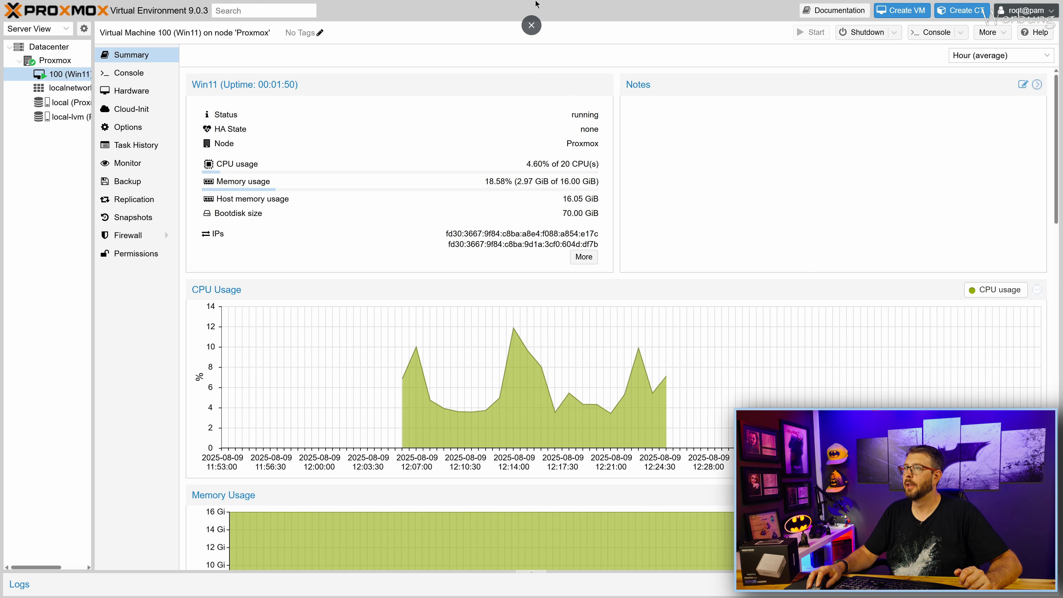
left_click(532, 28)
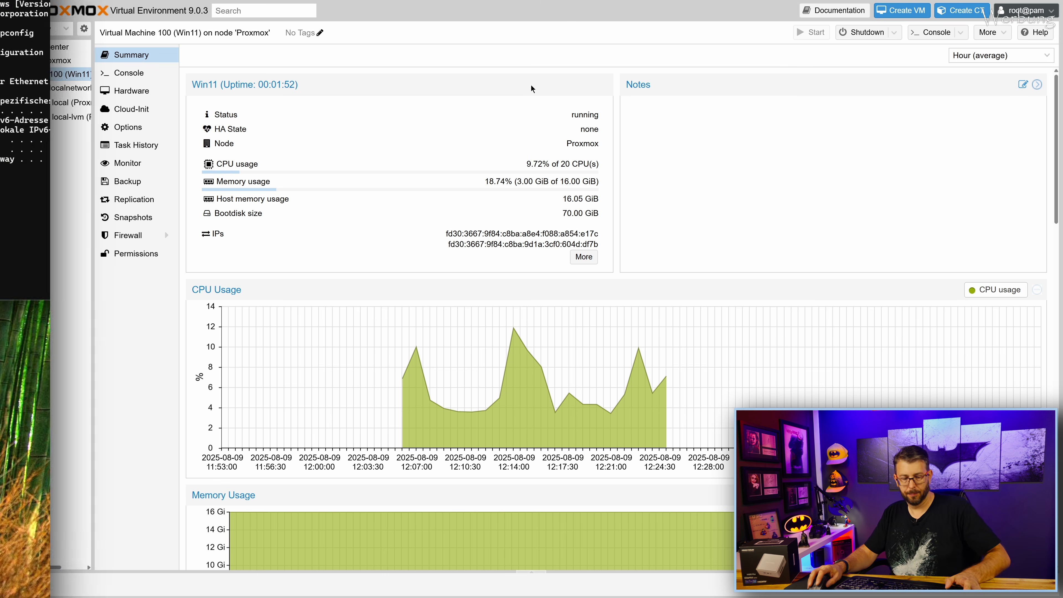
key("alt+Tab")
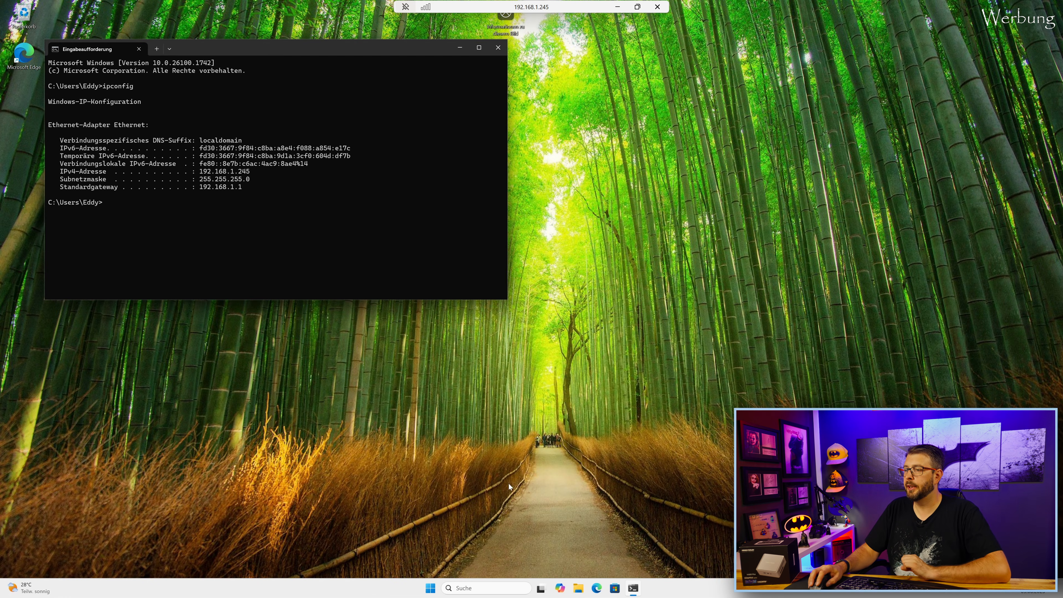
left_click(578, 588)
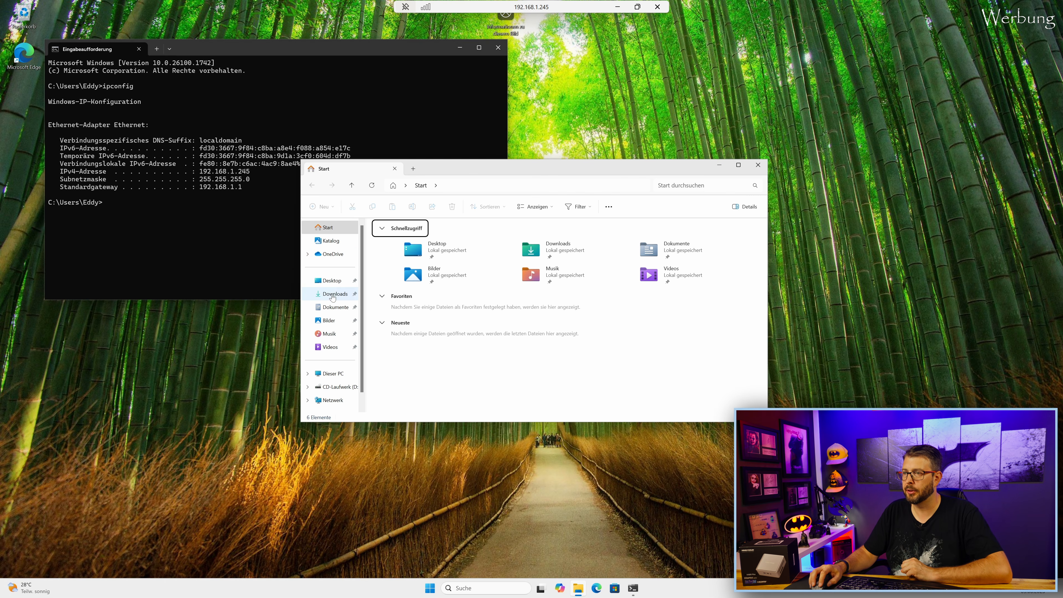
left_click(335, 293)
left_click(396, 249)
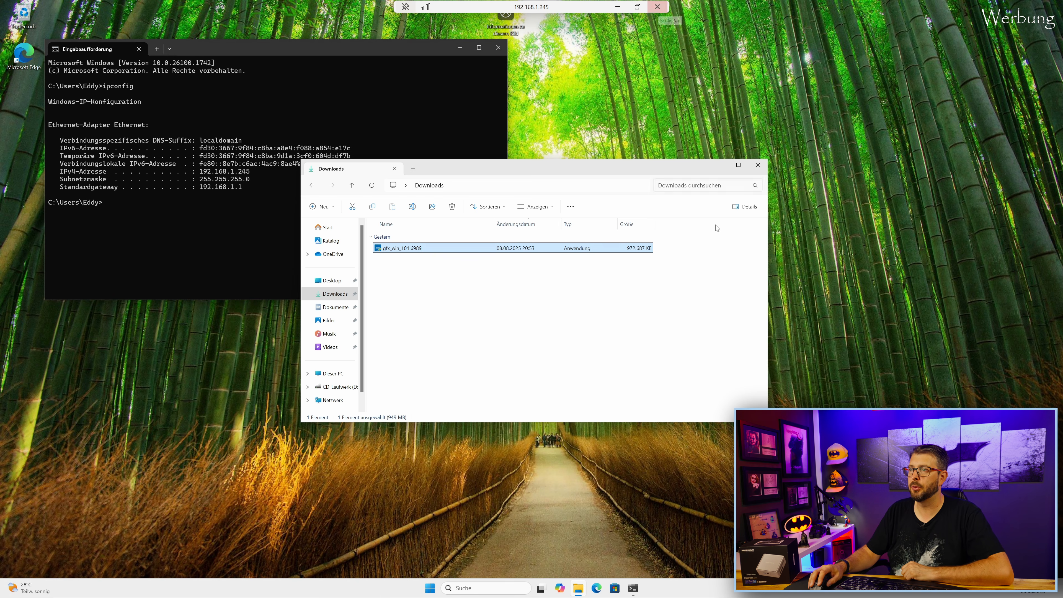
Shut down the remote Windows 11 machine via Herunterfahren oder abmelden > Herunterfahren.
right_click(429, 588)
mouse_move(458, 553)
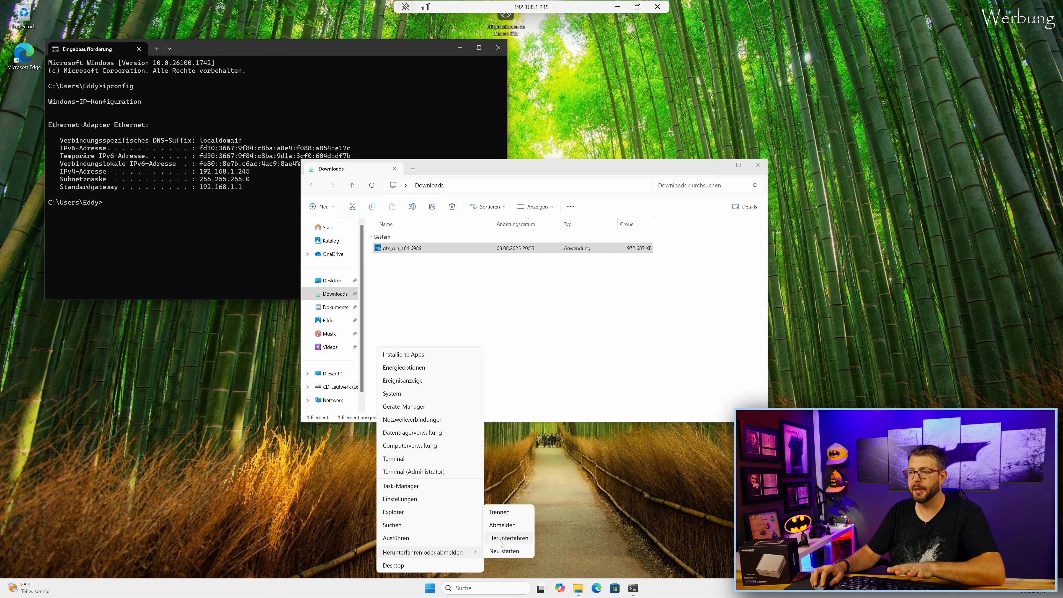
left_click(509, 539)
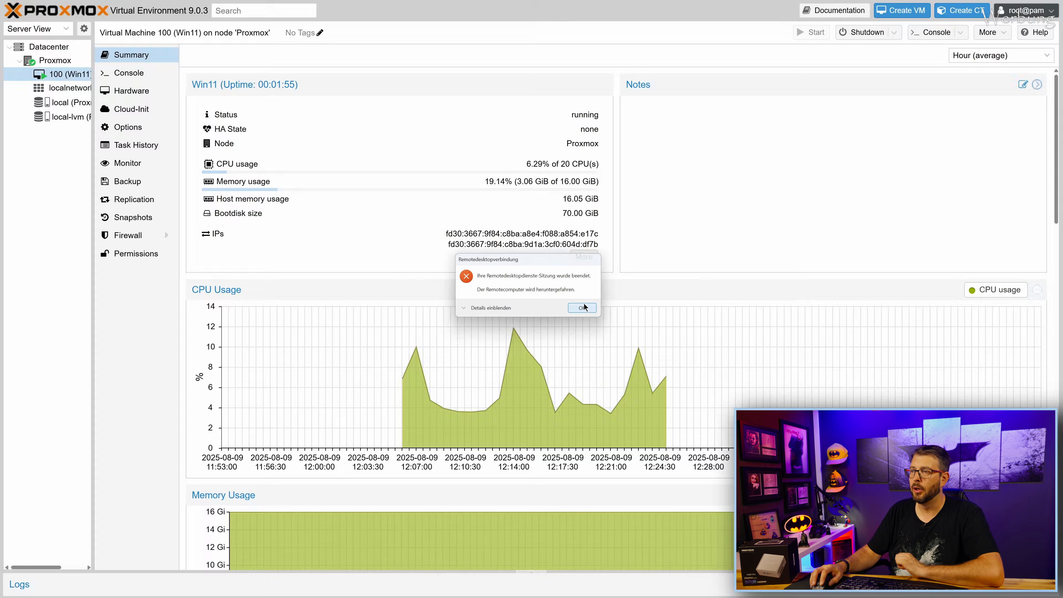
Dismiss the session-ended notice and set VM 100's Display graphic card to none.
left_click(582, 307)
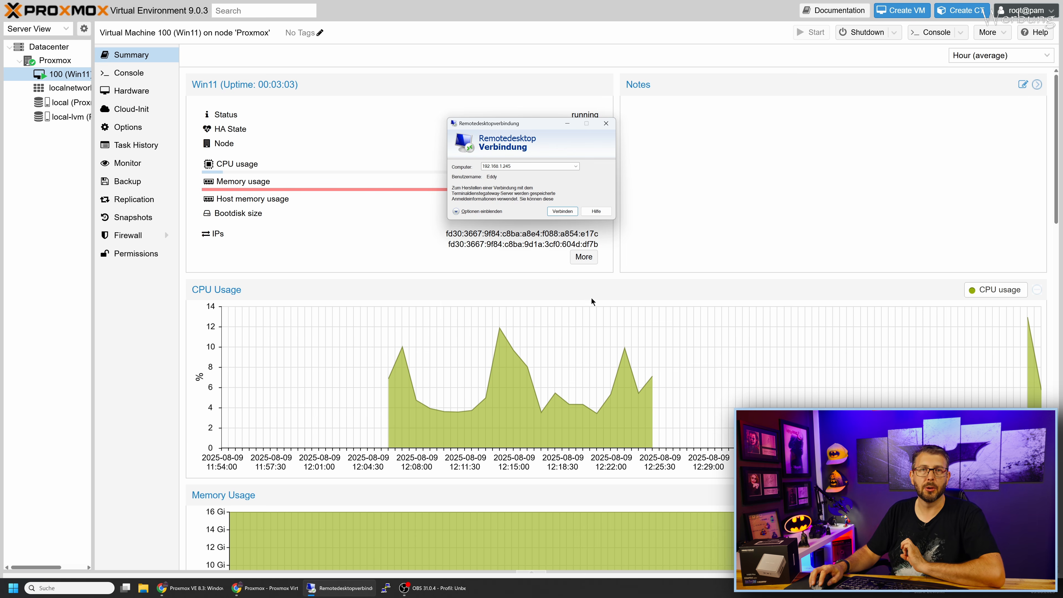
left_click(565, 123)
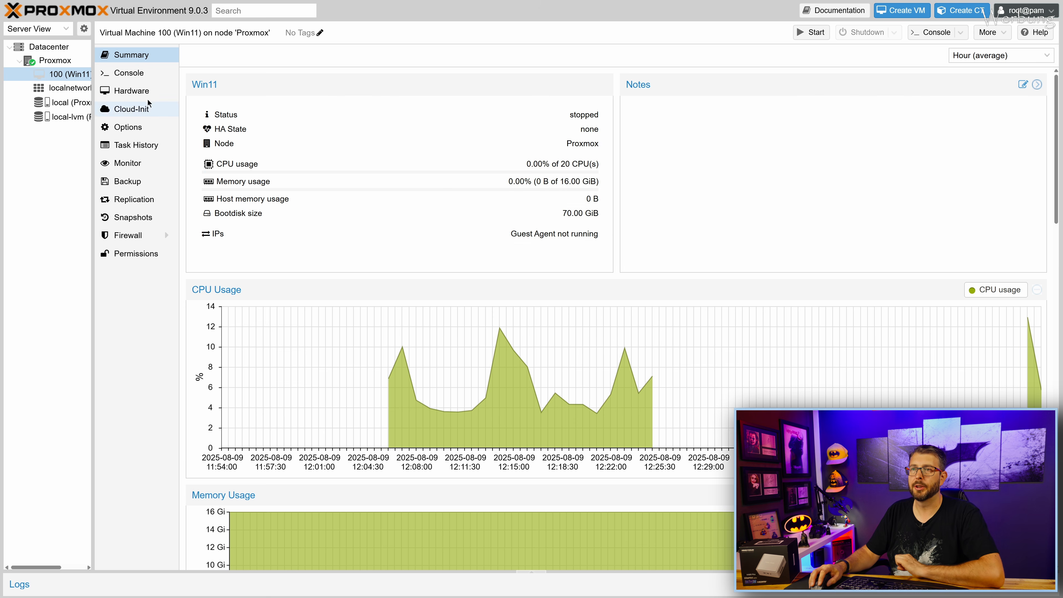
left_click(127, 95)
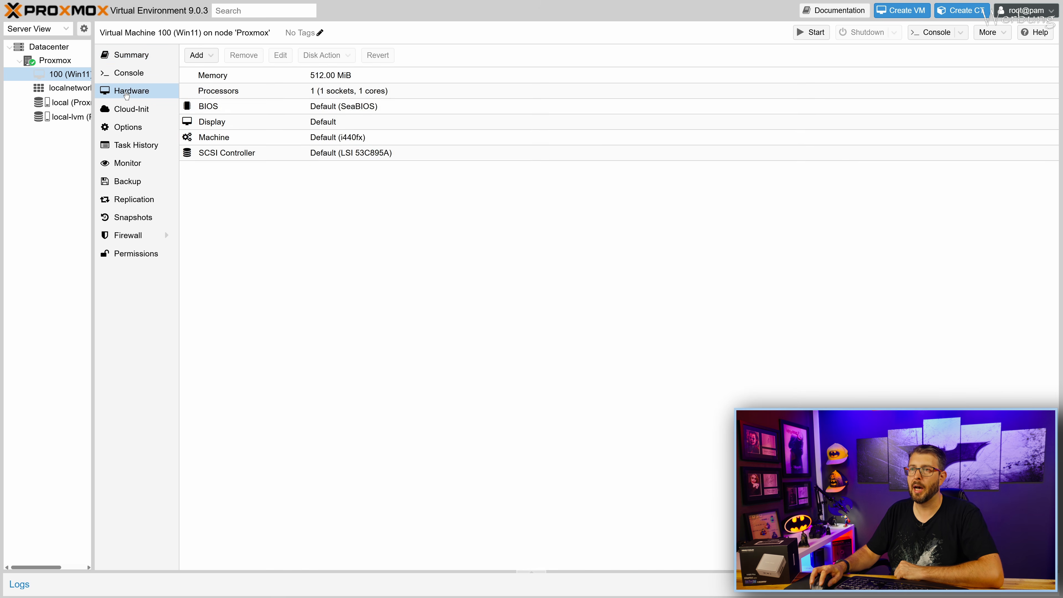
double_click(331, 126)
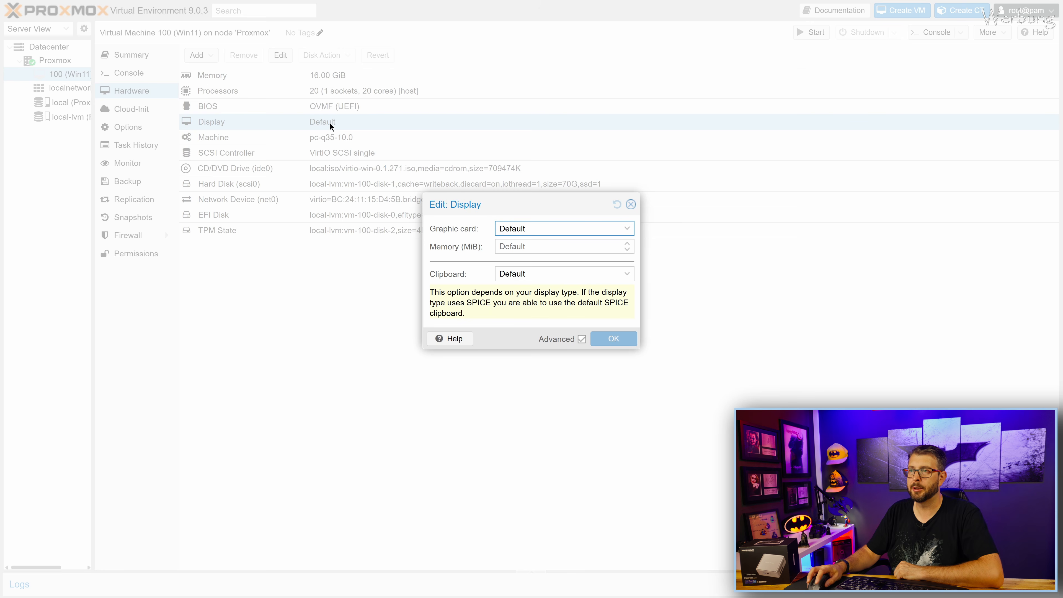
left_click(623, 231)
scroll(529, 356, "down", 1)
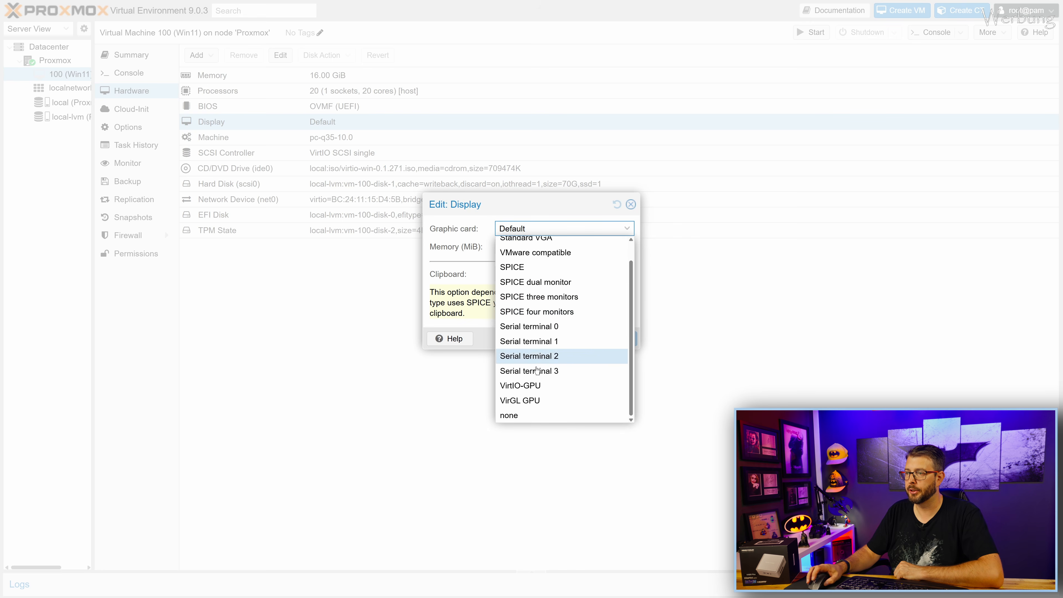
left_click(530, 415)
left_click(617, 302)
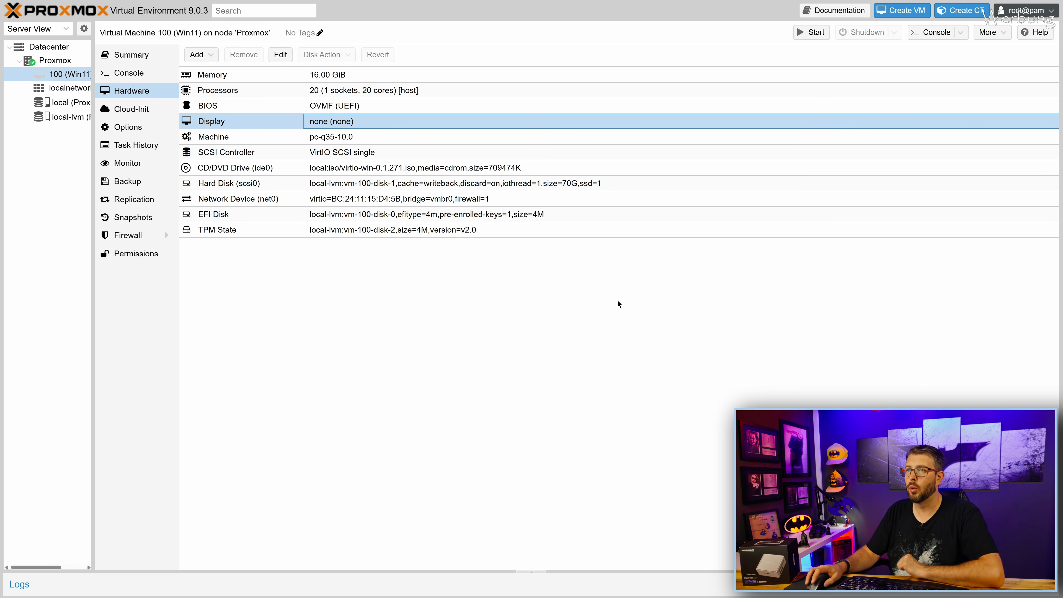
Add raw PCI device 0000:00:02.1 to VM 100 with Primary GPU enabled.
left_click(207, 58)
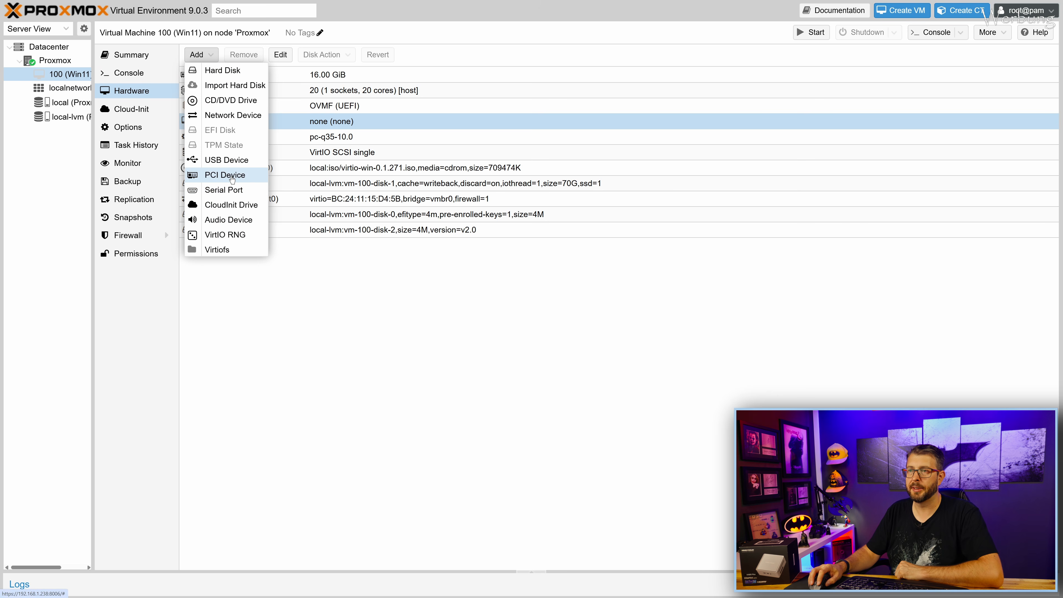
left_click(233, 180)
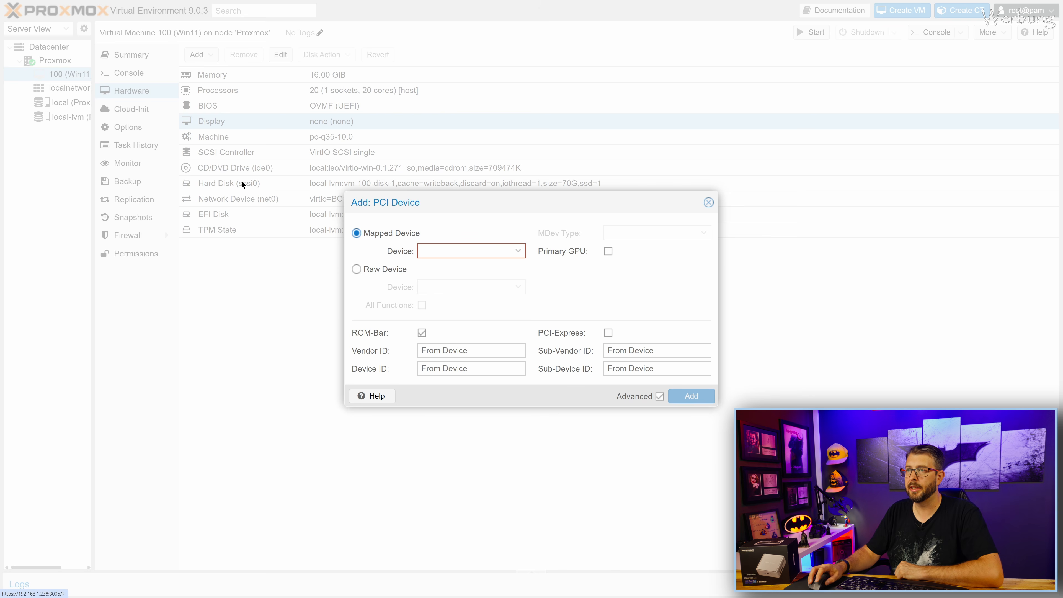
left_click(356, 269)
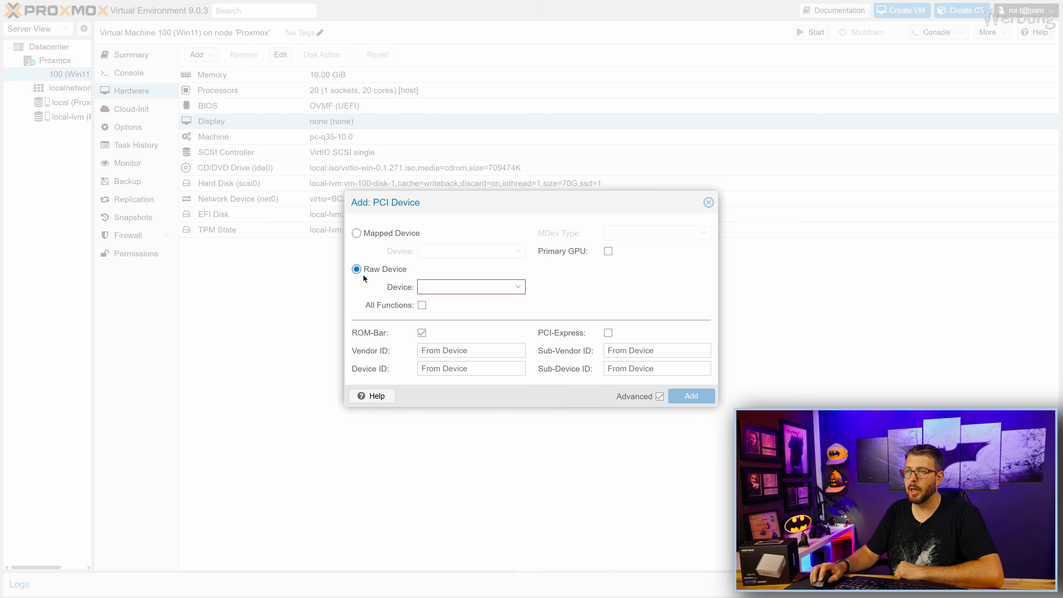
left_click(518, 287)
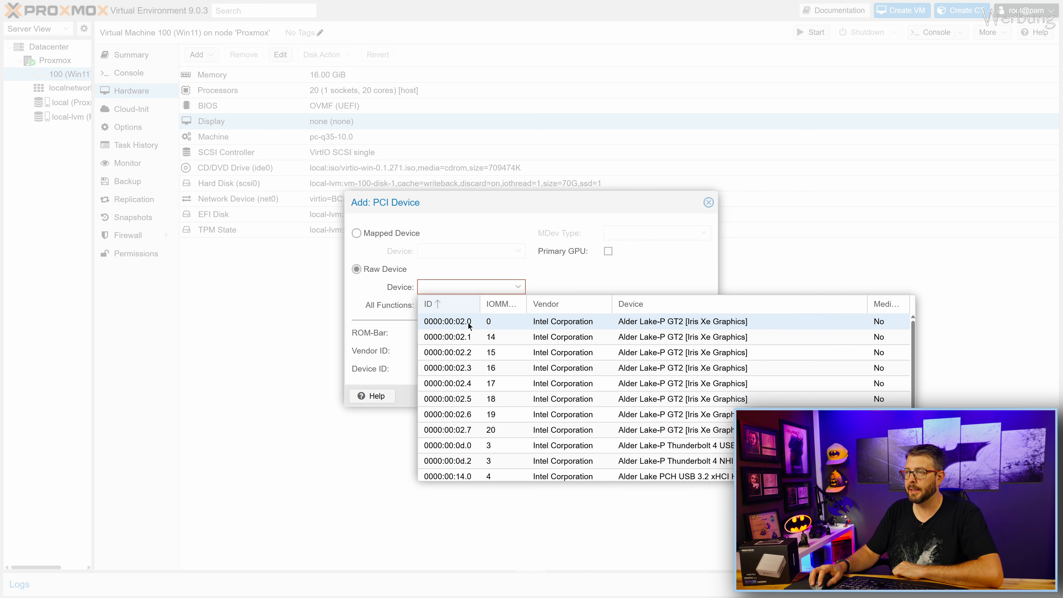
left_click(463, 341)
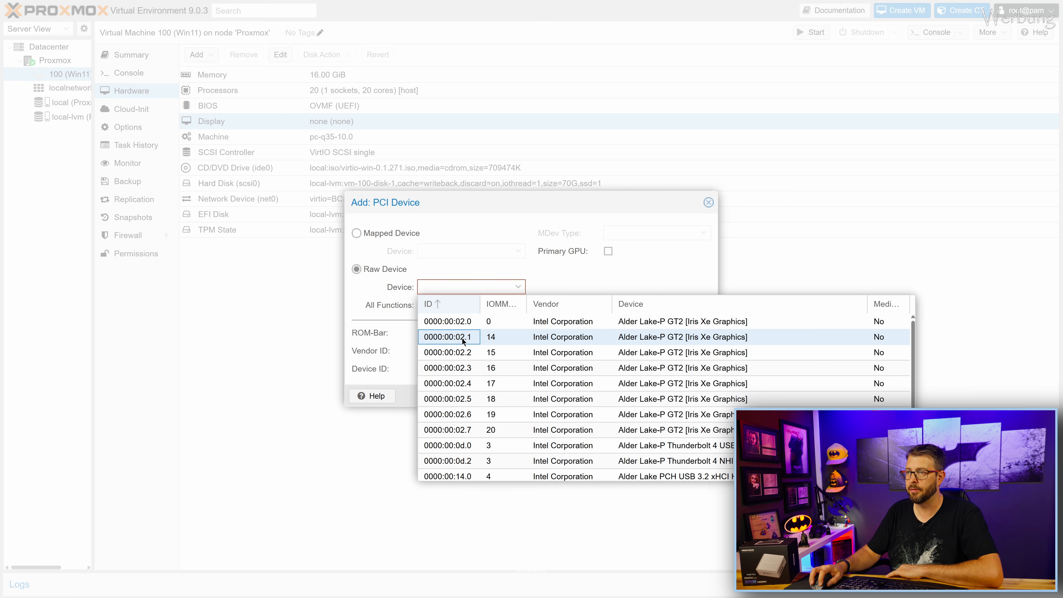
left_click(609, 251)
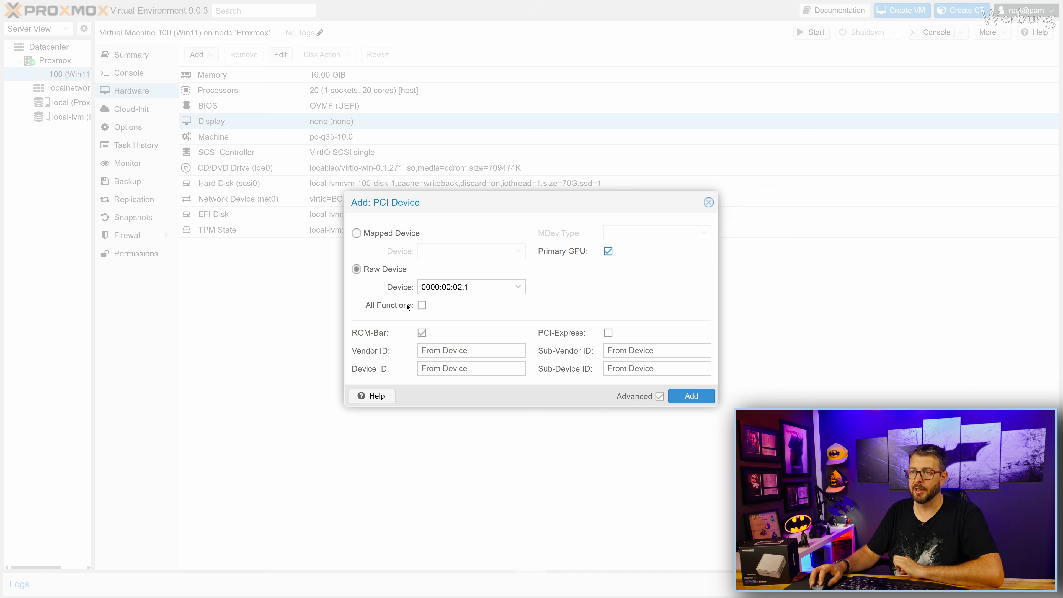
left_click(691, 396)
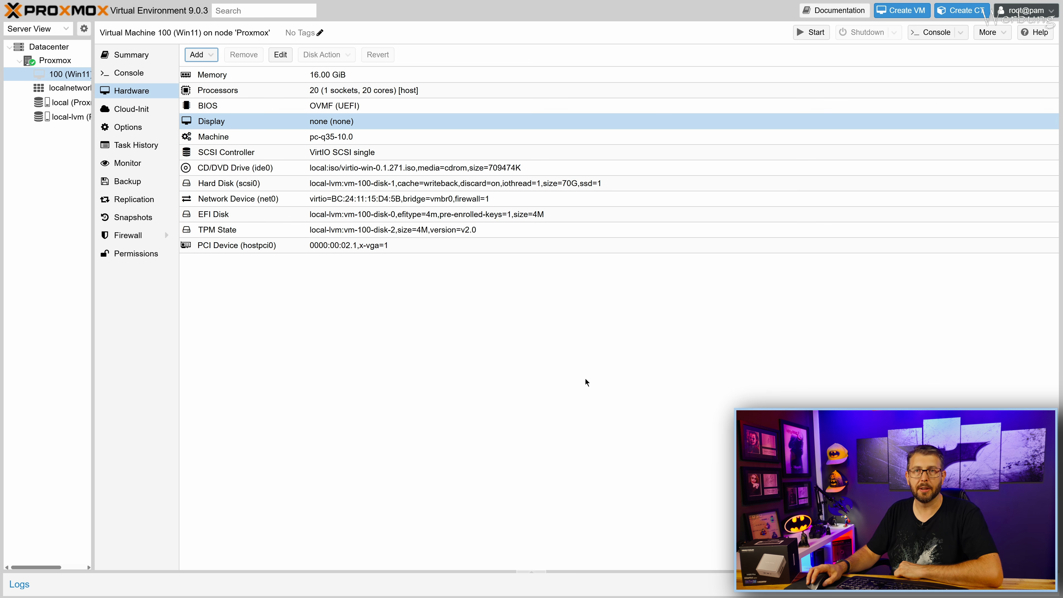
From the VM's Summary, reconnect Remote Desktop to 192.168.1.245, accepting the certificate warning.
left_click(125, 54)
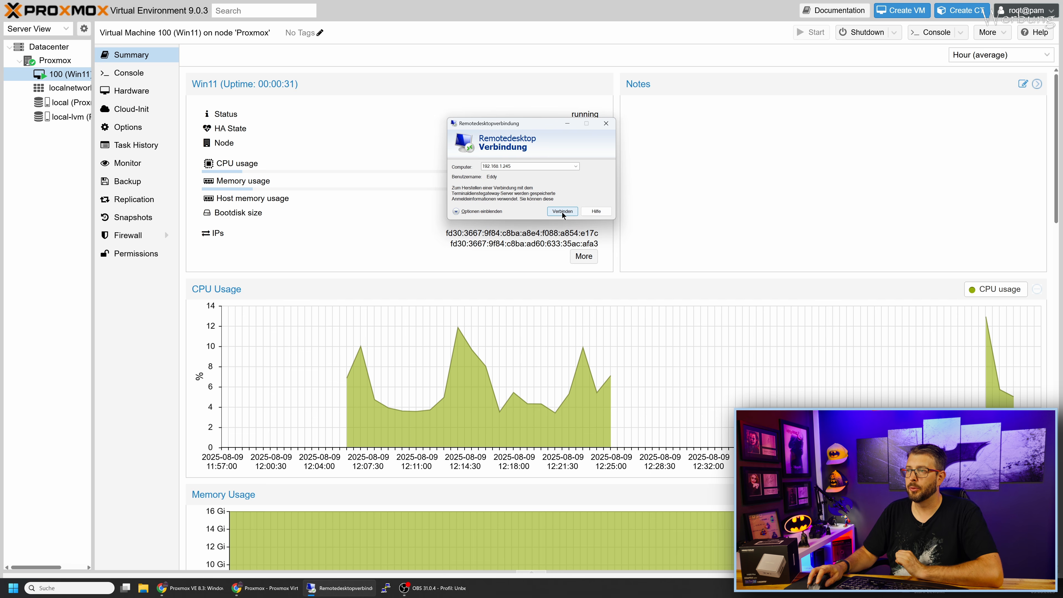
left_click(562, 214)
left_click(560, 243)
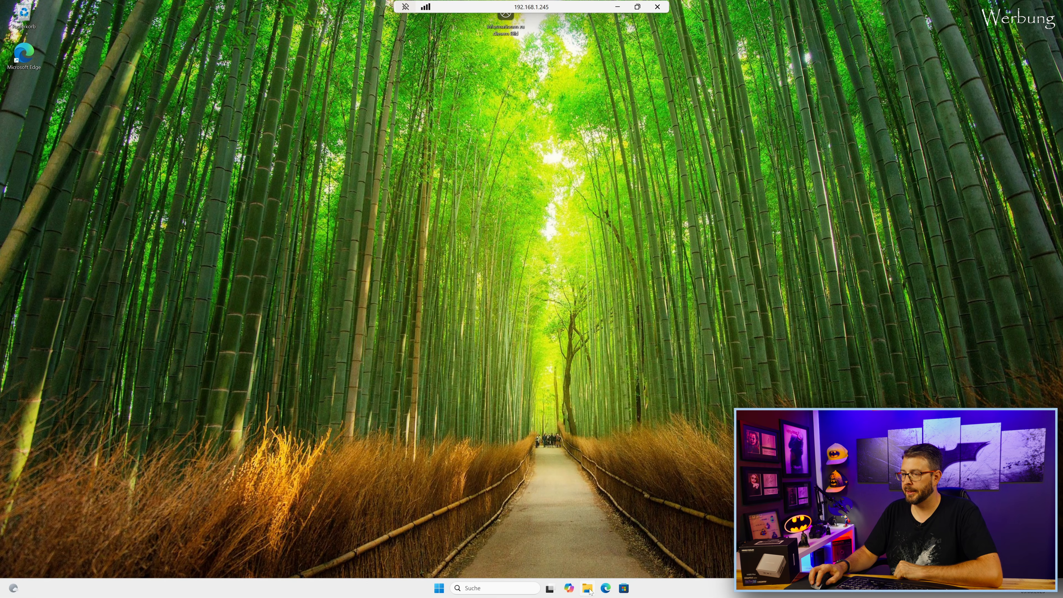
Open File Explorer and launch Geräte-Manager via a Start search for 'ger'.
left_click(588, 588)
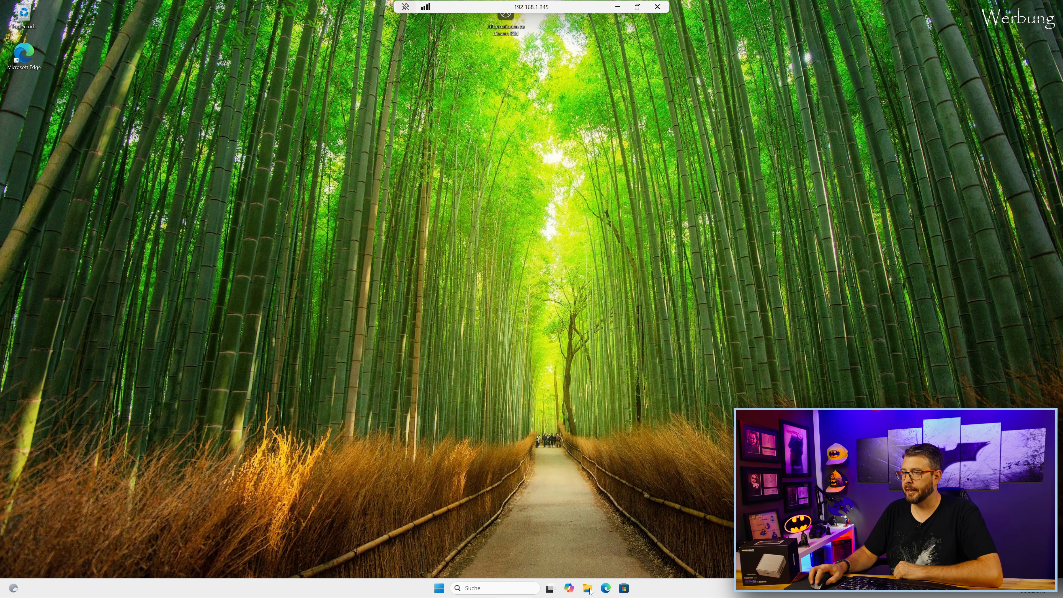
left_click(439, 588)
type("ger")
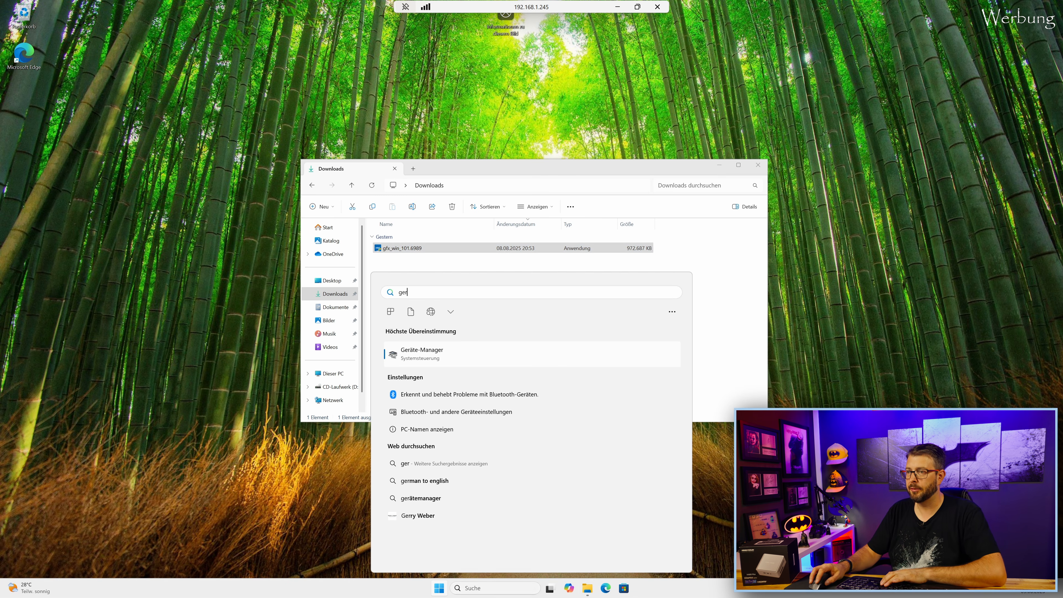
left_click(419, 356)
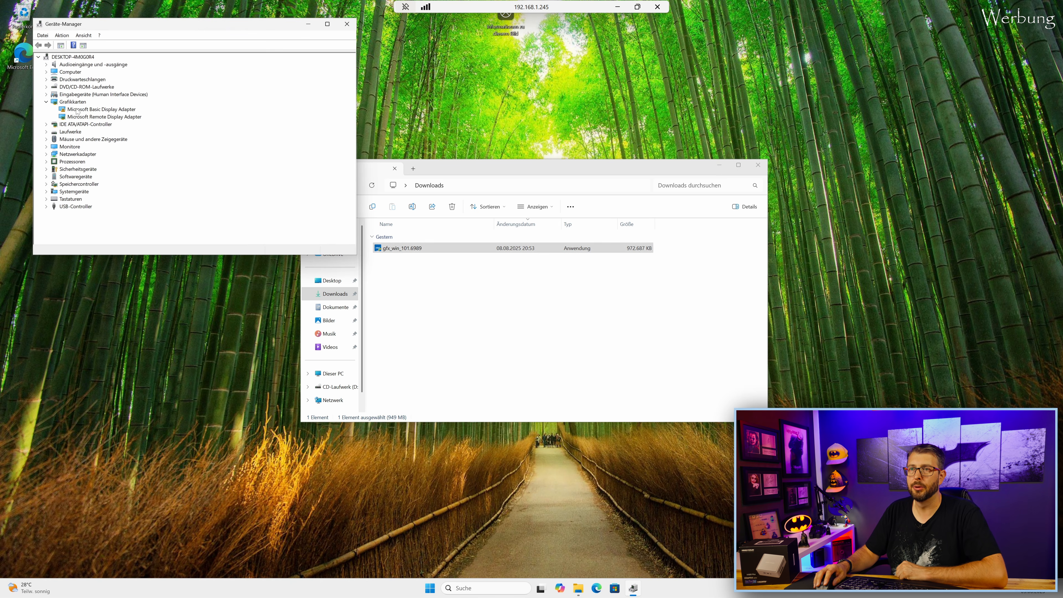
Open Task Manager on its performance view, enlarged in the lower left.
left_click(423, 250)
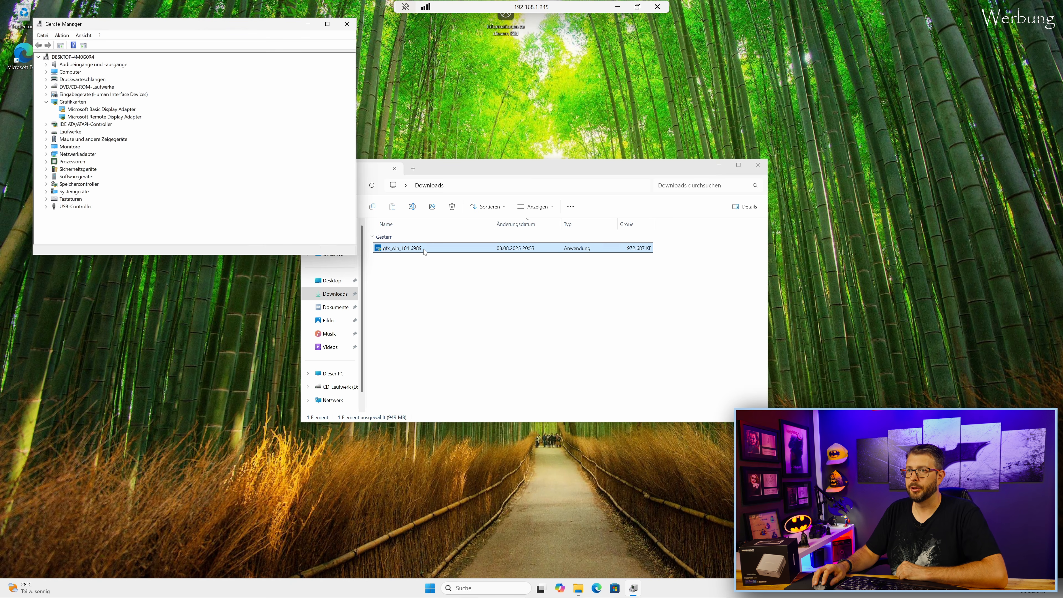
right_click(364, 590)
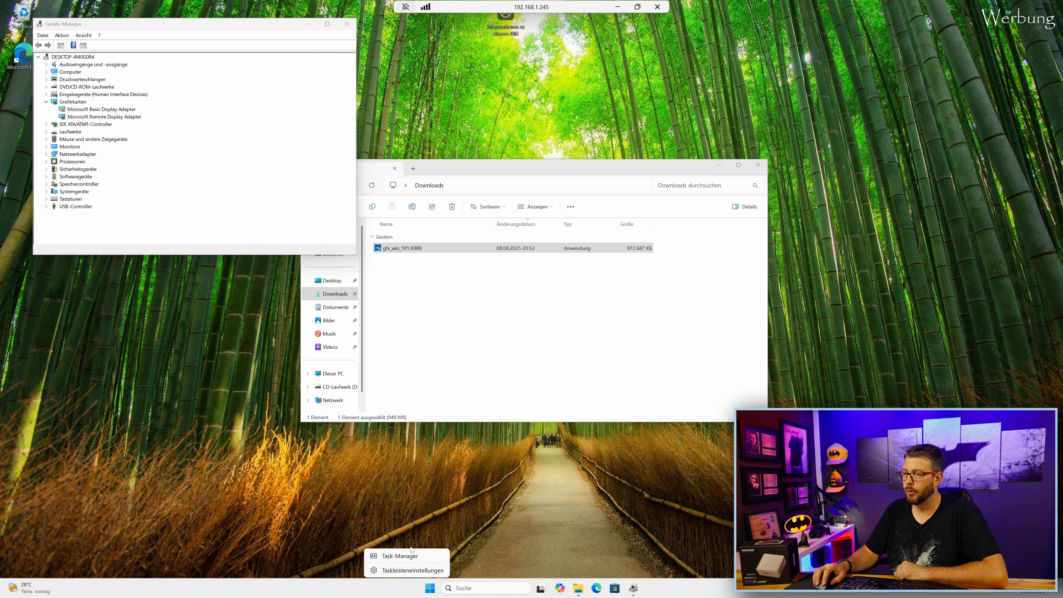
left_click(401, 556)
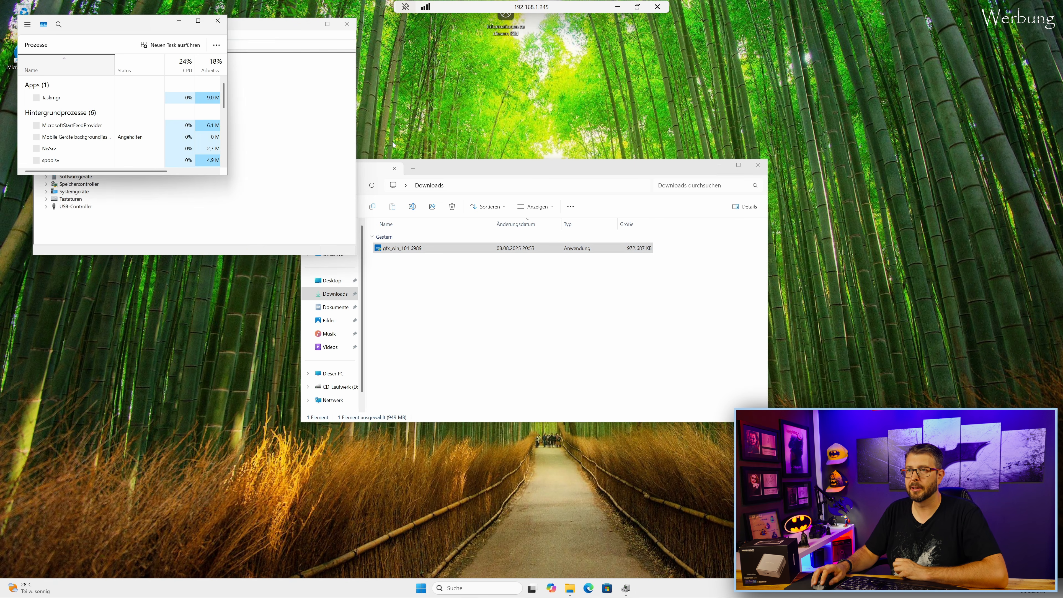
left_click_drag(141, 25, 153, 201)
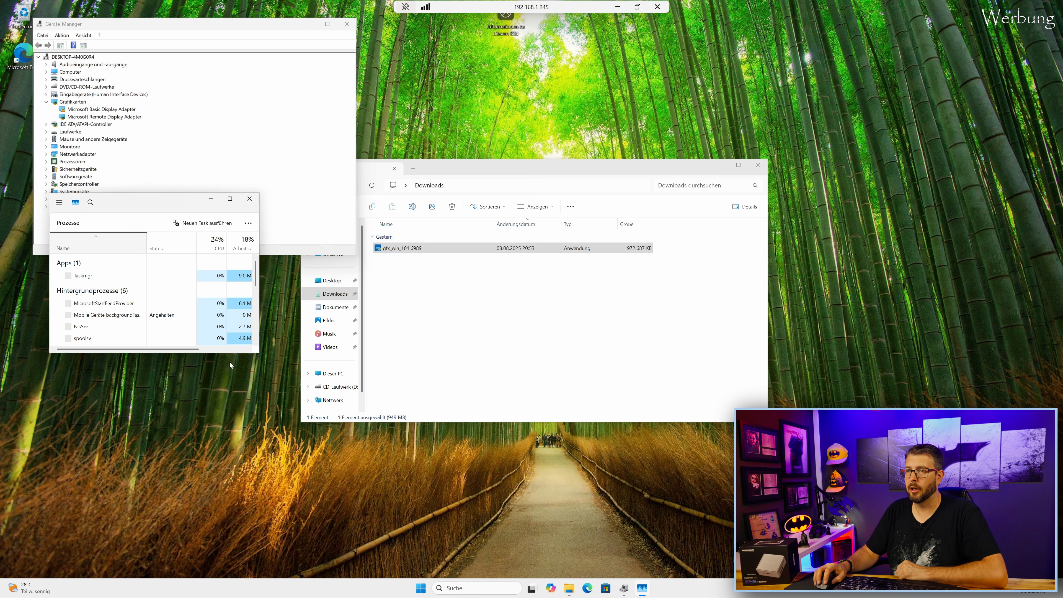
left_click_drag(258, 353, 393, 504)
left_click(39, 252)
left_click_drag(184, 208, 168, 270)
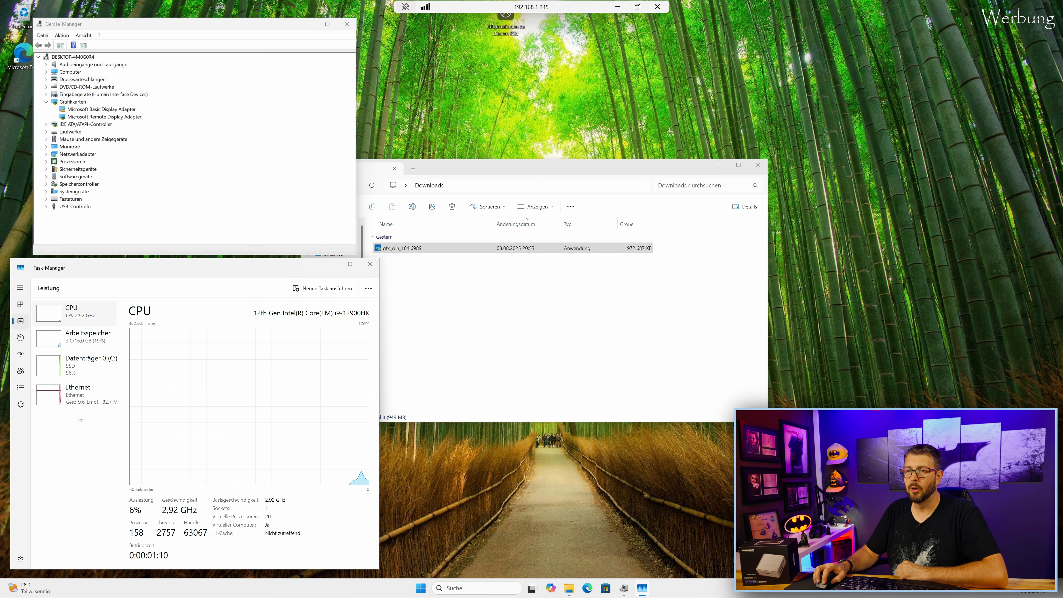
Rearrange Device Manager and Explorer, then run the gfx_win_101.6989 driver installer.
left_click_drag(148, 26, 129, 26)
left_click_drag(464, 168, 649, 77)
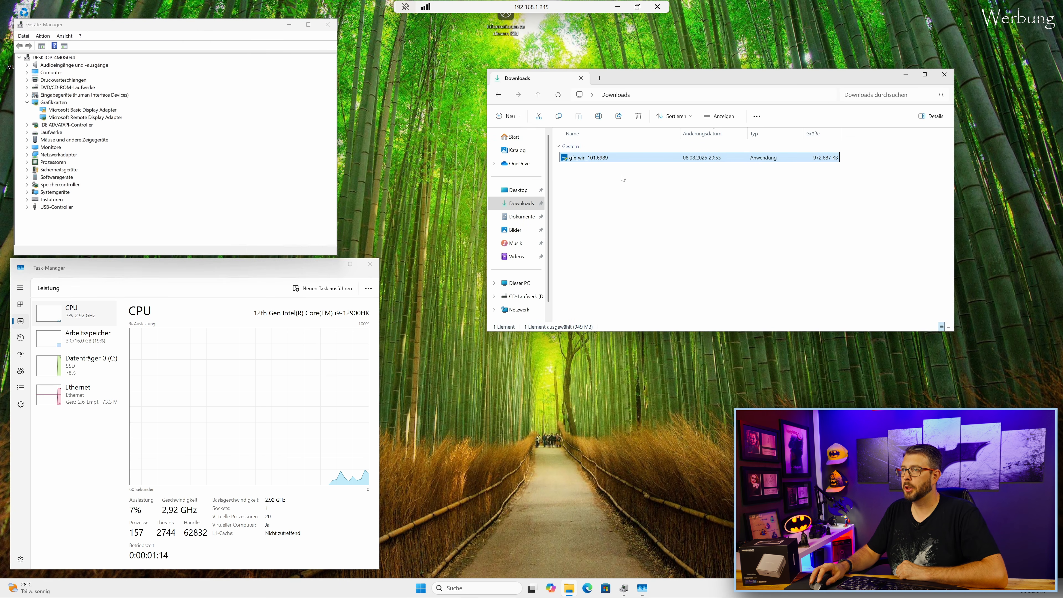
double_click(606, 159)
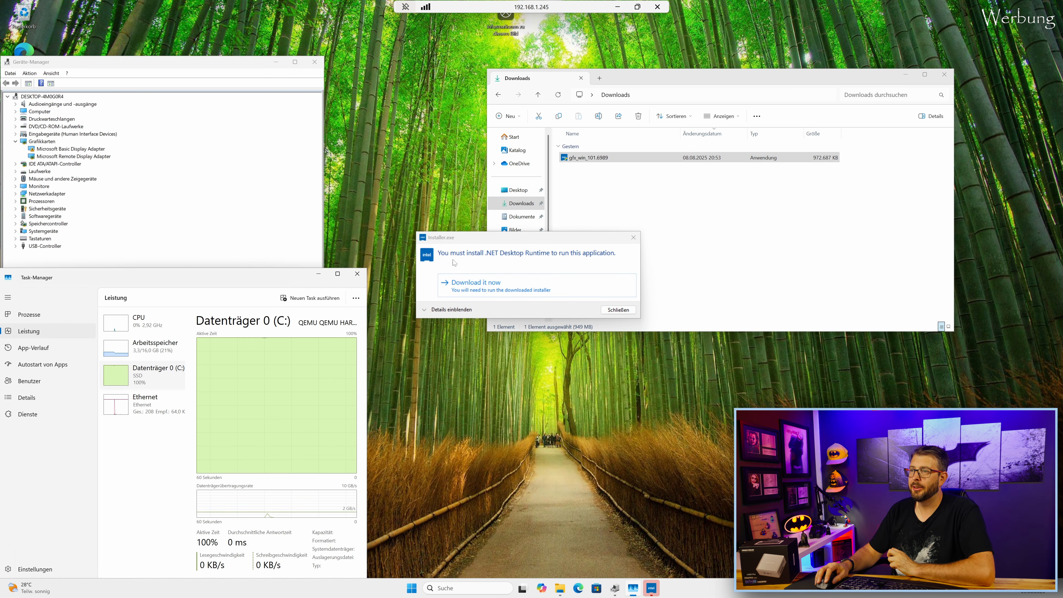
Download the required .NET Desktop Runtime and show Iris Xe GPU 0 performance graphs.
left_click(495, 286)
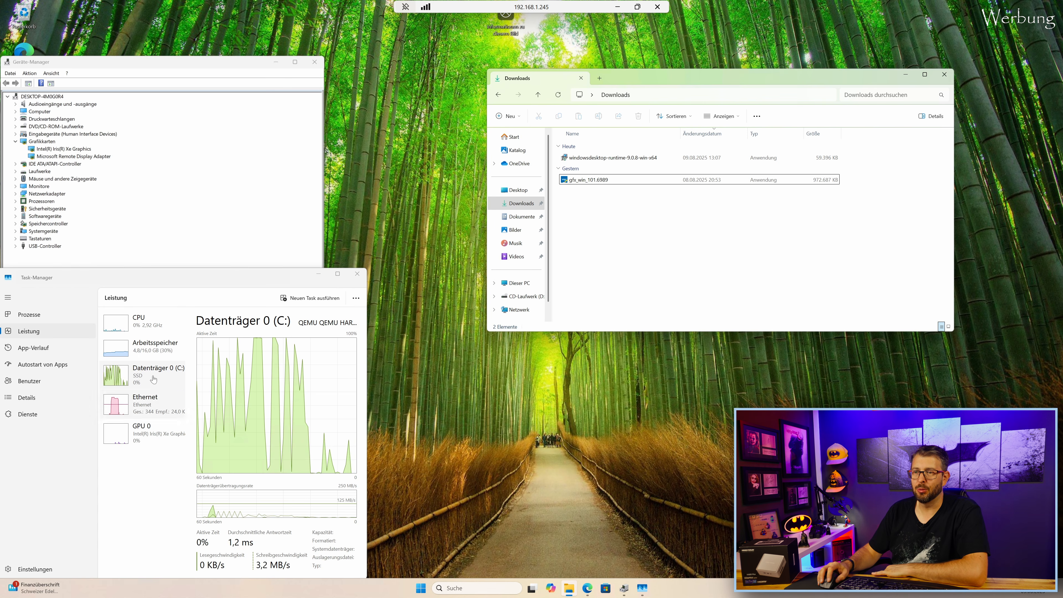
left_click(65, 149)
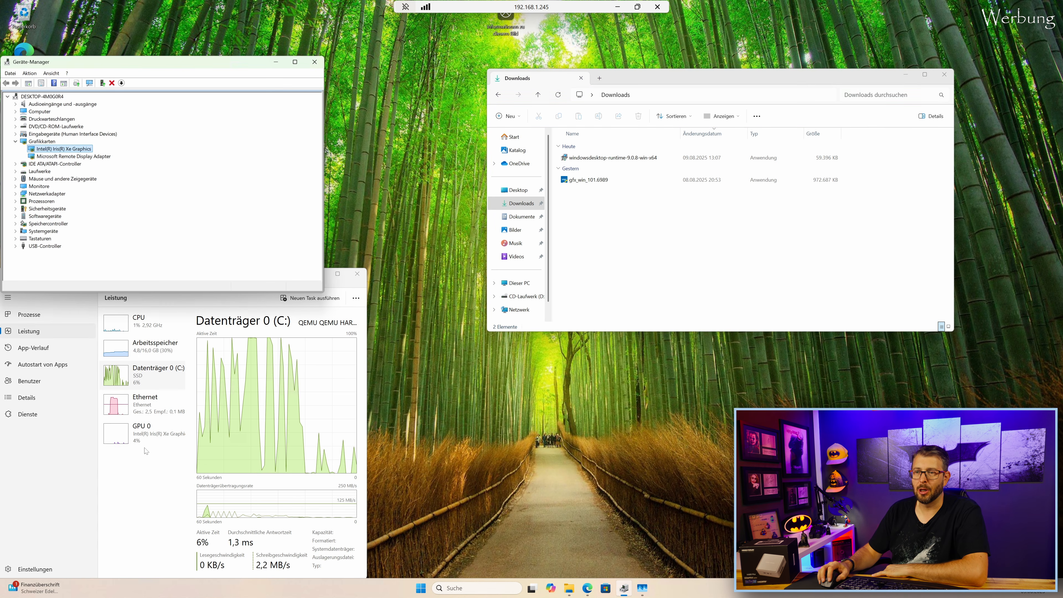
left_click(151, 443)
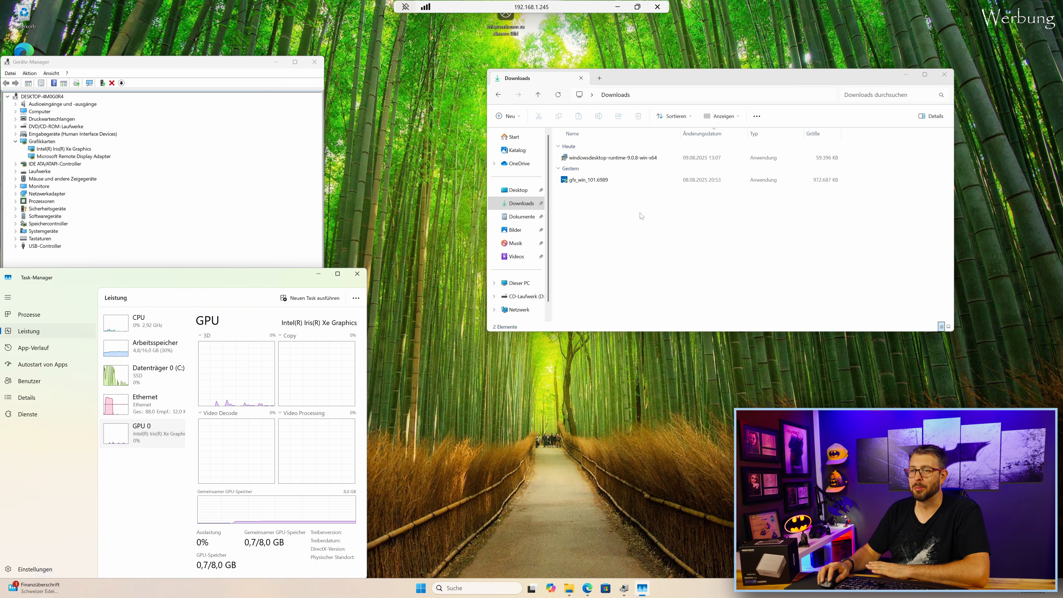
Install Windows Desktop Runtime 9.0.8 (x64) from windowsdesktop-runtime-9.0.8-win-x64 and close its installer.
double_click(619, 159)
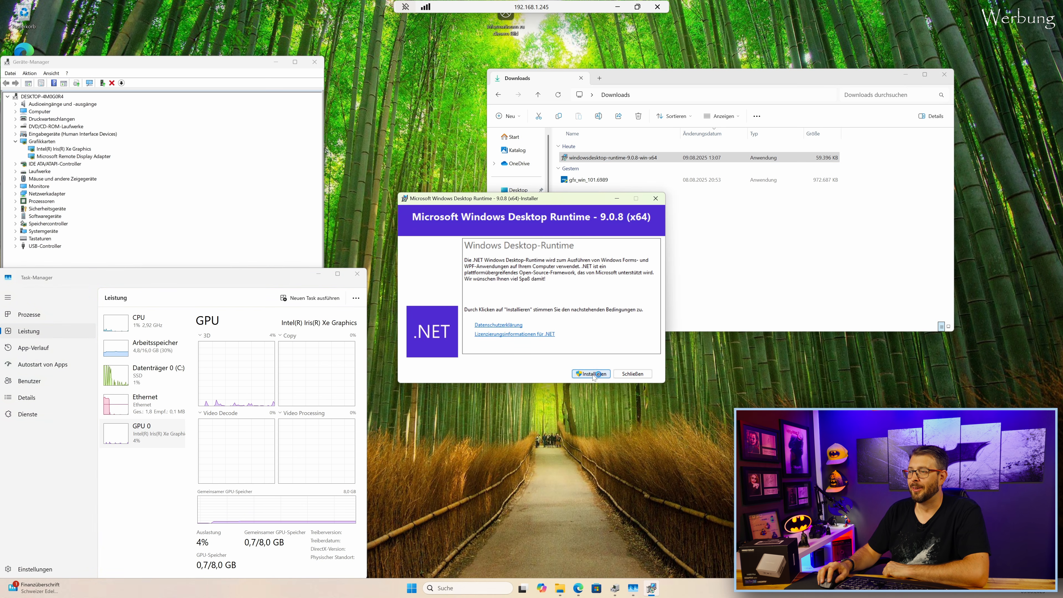
left_click(593, 374)
left_click(511, 373)
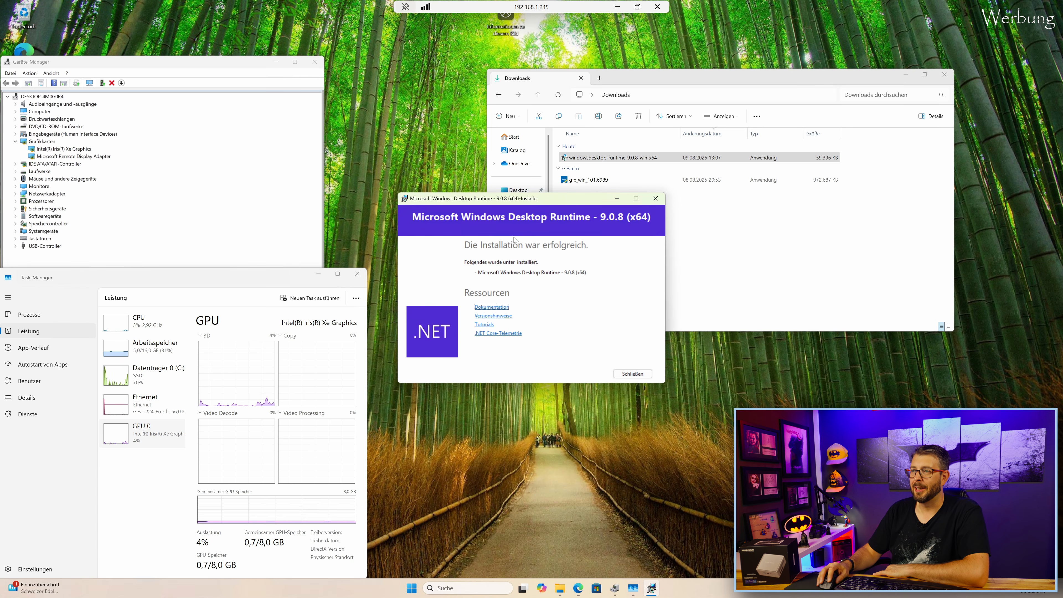
left_click(641, 376)
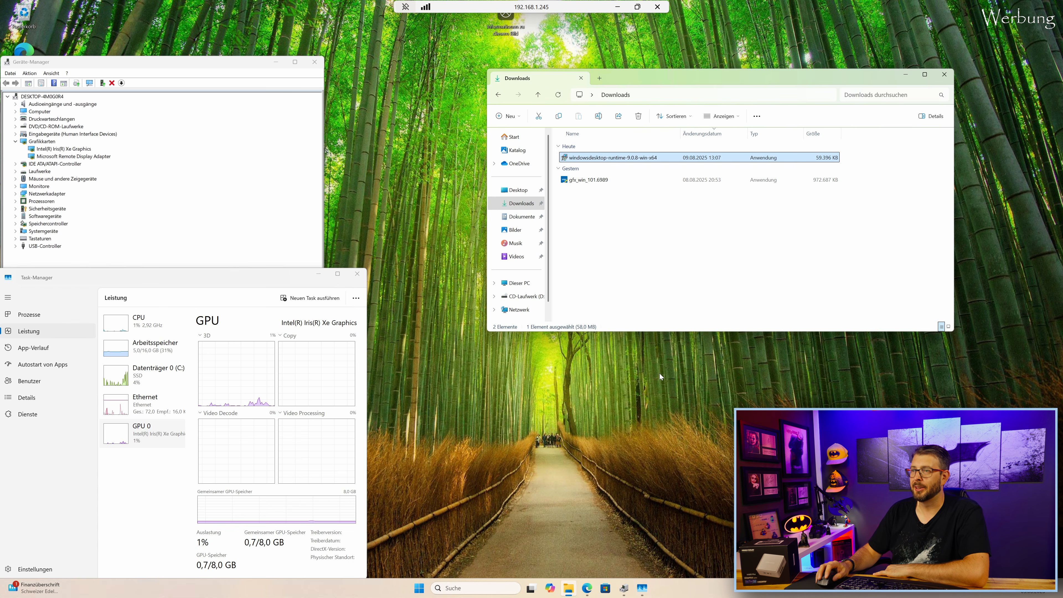
left_click(593, 183)
Install gfx_win_101.6989 with admin approval, restart the VM, and reconnect over Remote Desktop.
double_click(594, 184)
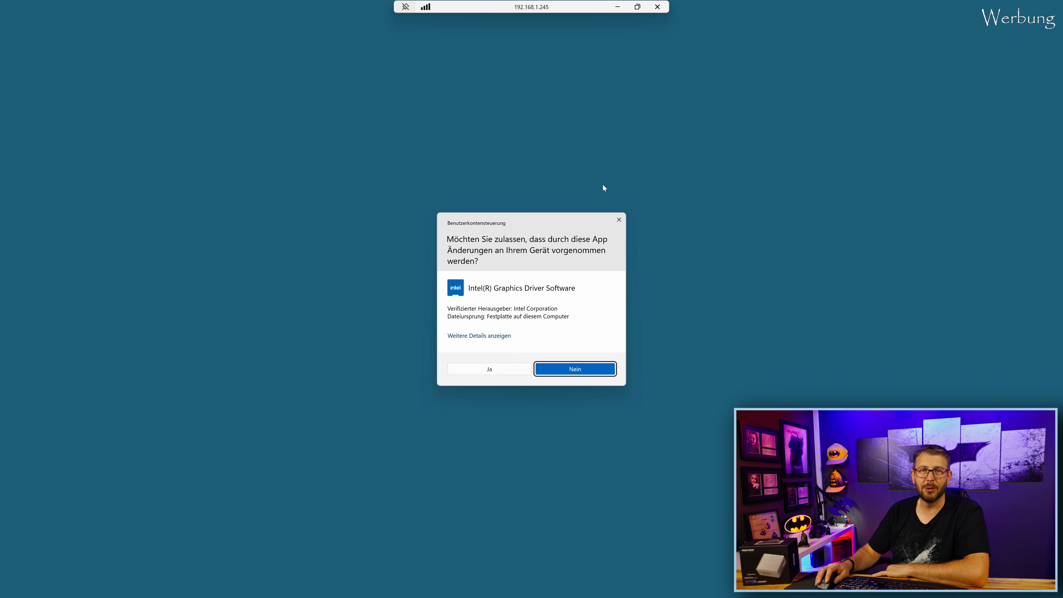
left_click(499, 370)
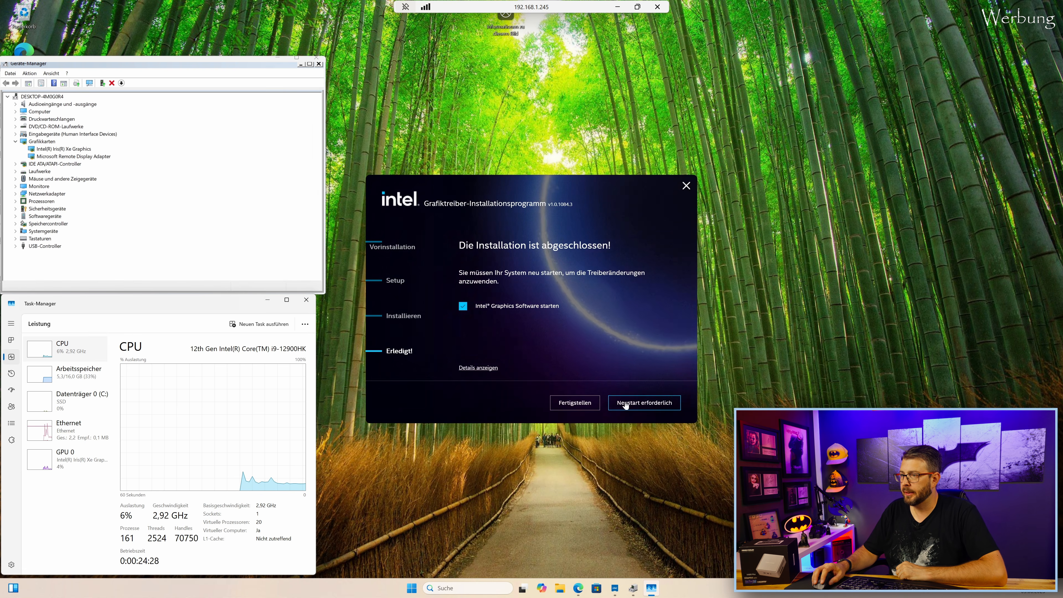
left_click(650, 405)
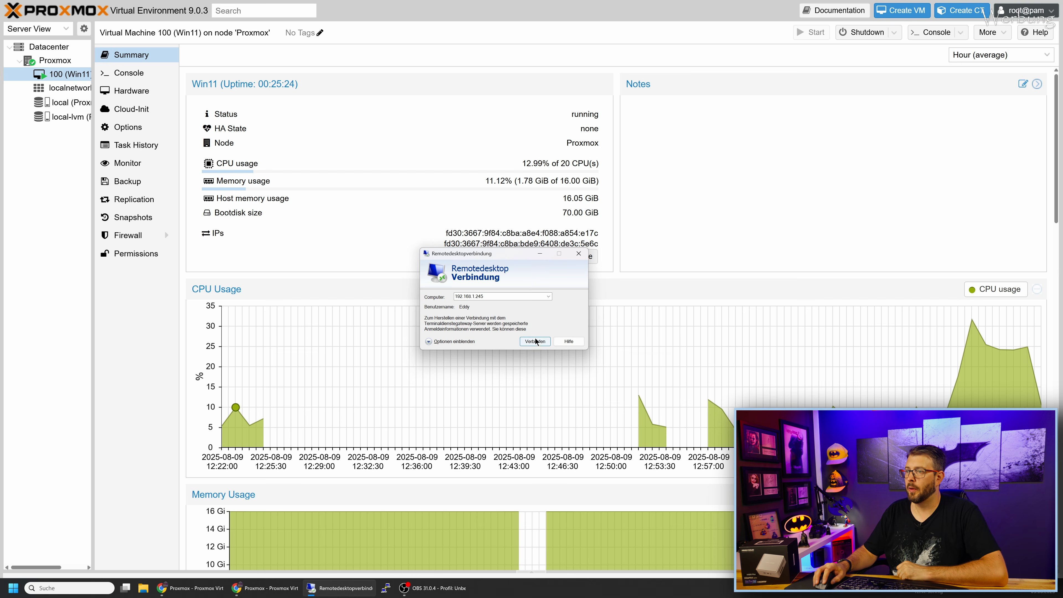
left_click(533, 343)
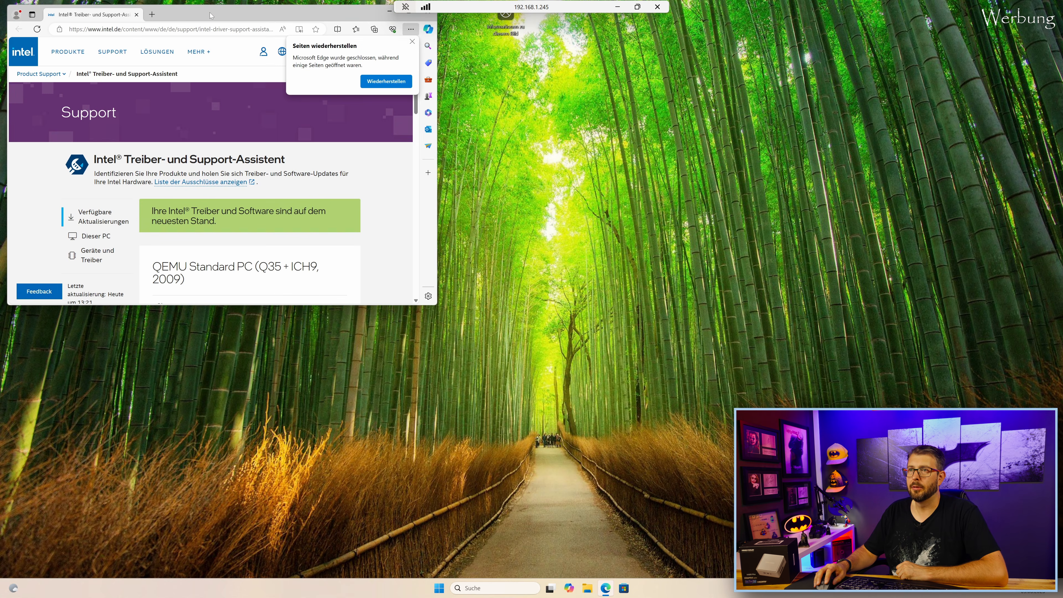
Enlarge the Edge window and launch Intel Graphics Software from Start.
left_click_drag(210, 13, 435, 124)
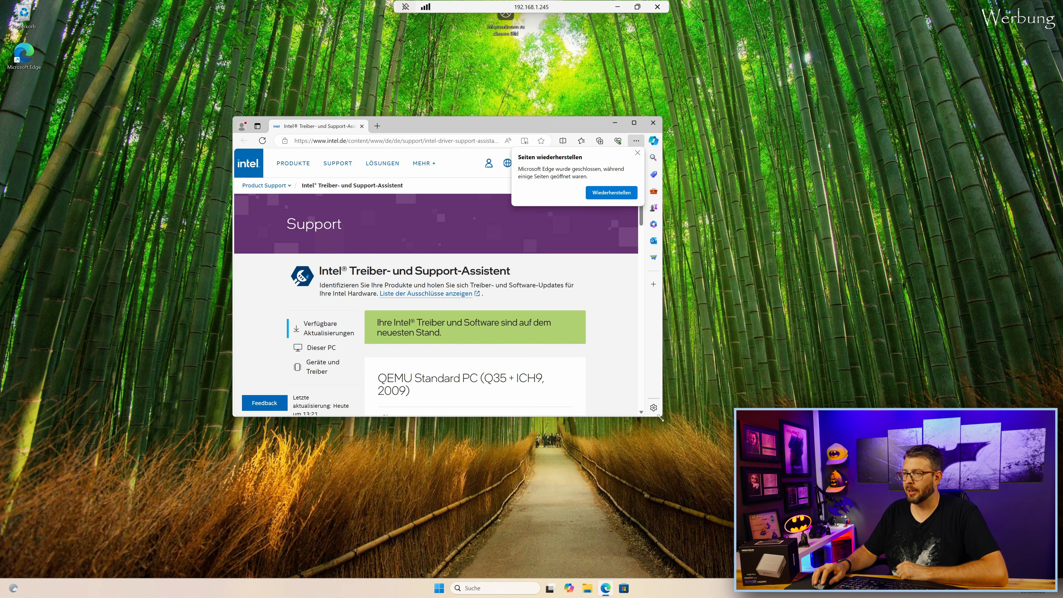
left_click_drag(660, 417, 794, 481)
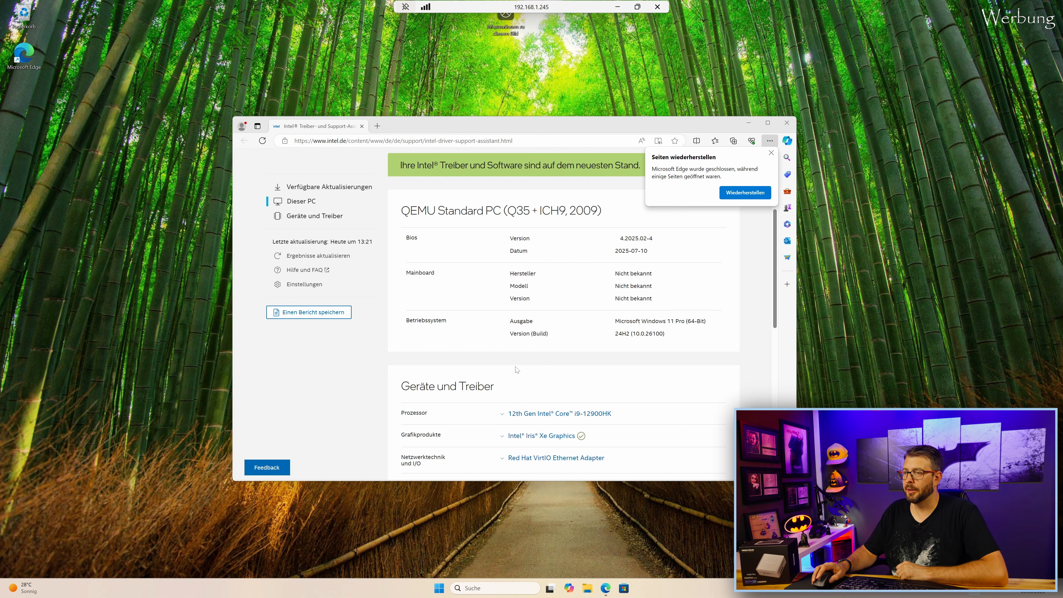
scroll(517, 369, "down", 3)
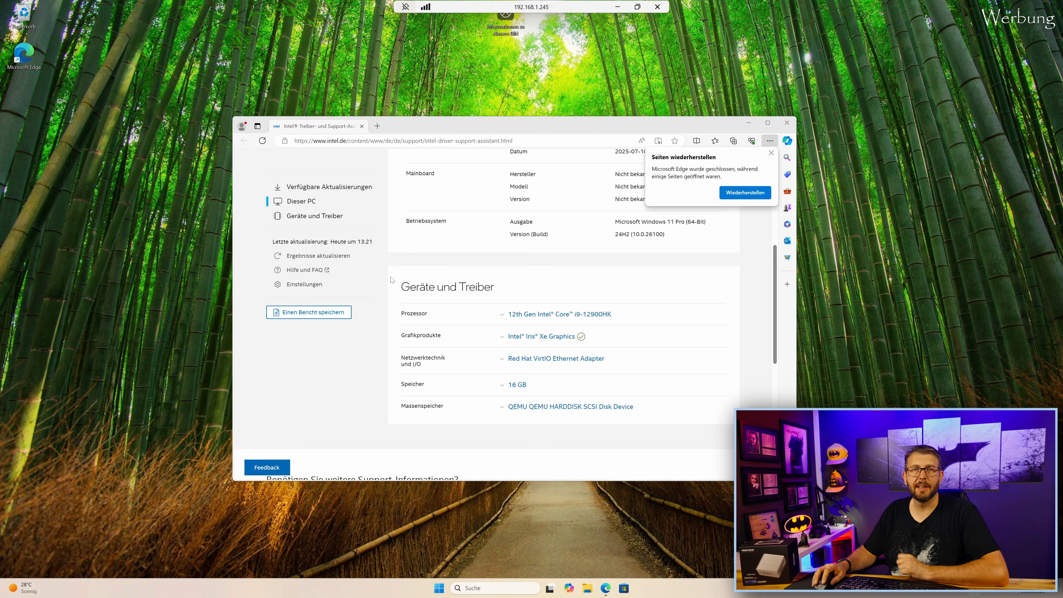
left_click(439, 588)
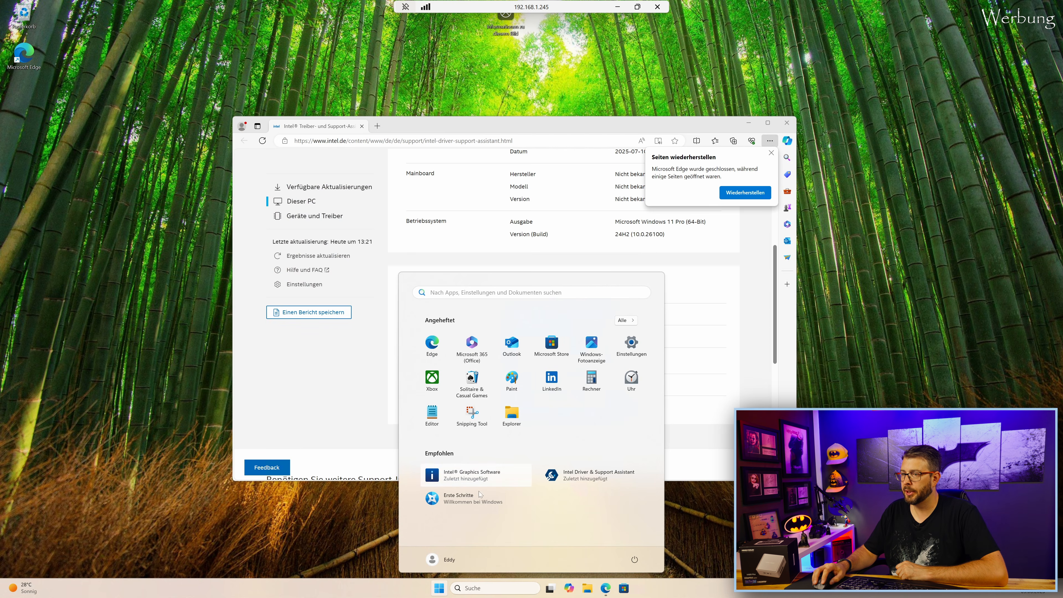
left_click(459, 478)
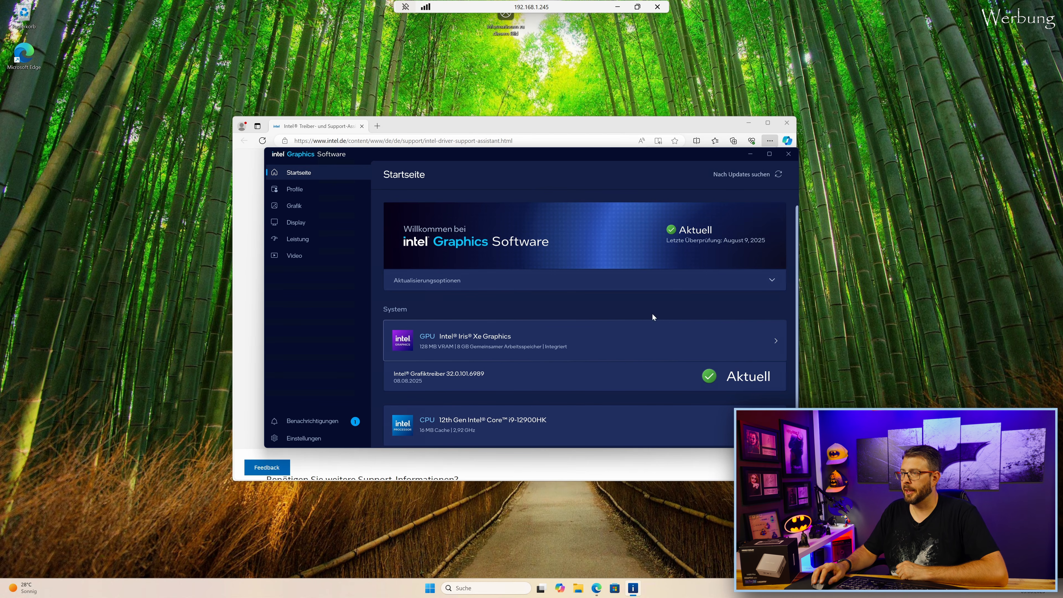
Maximize it, review driver 32.0.101.6989 with GPU and CPU hardware details, then minimize all windows.
left_click(768, 154)
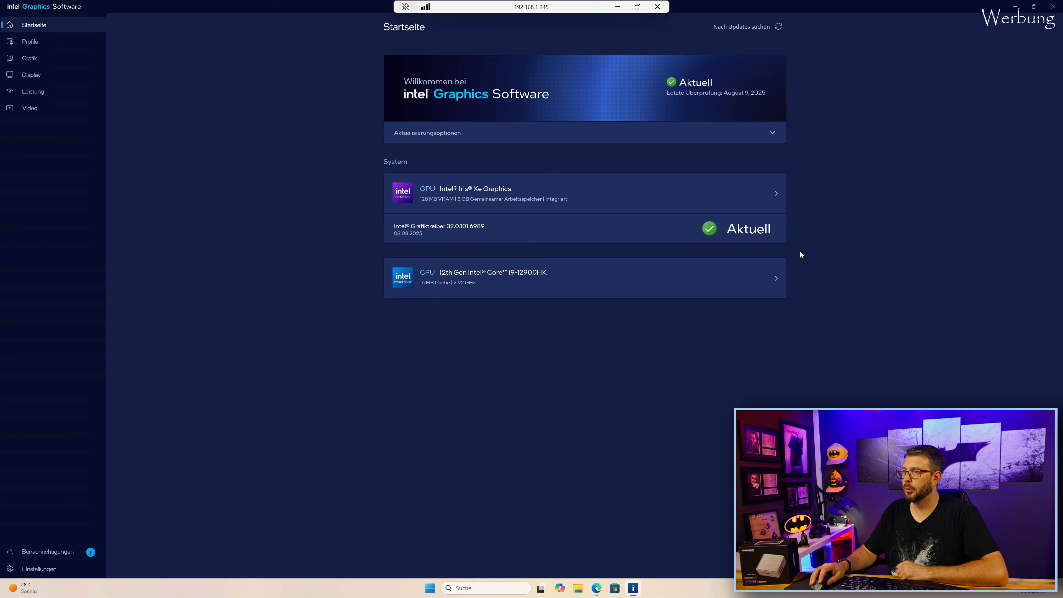
left_click(776, 196)
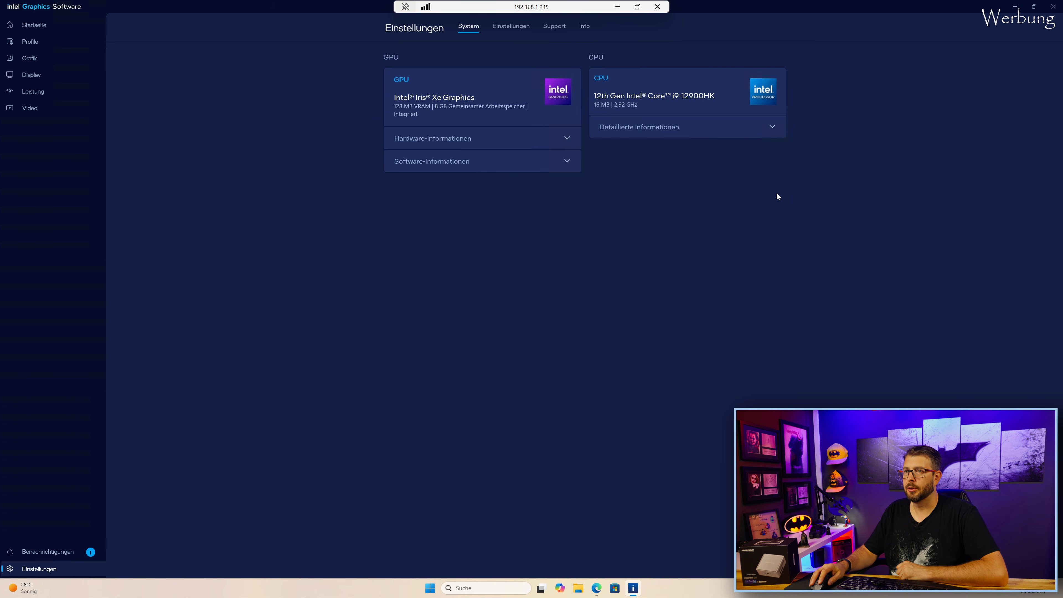
left_click(565, 139)
left_click(772, 127)
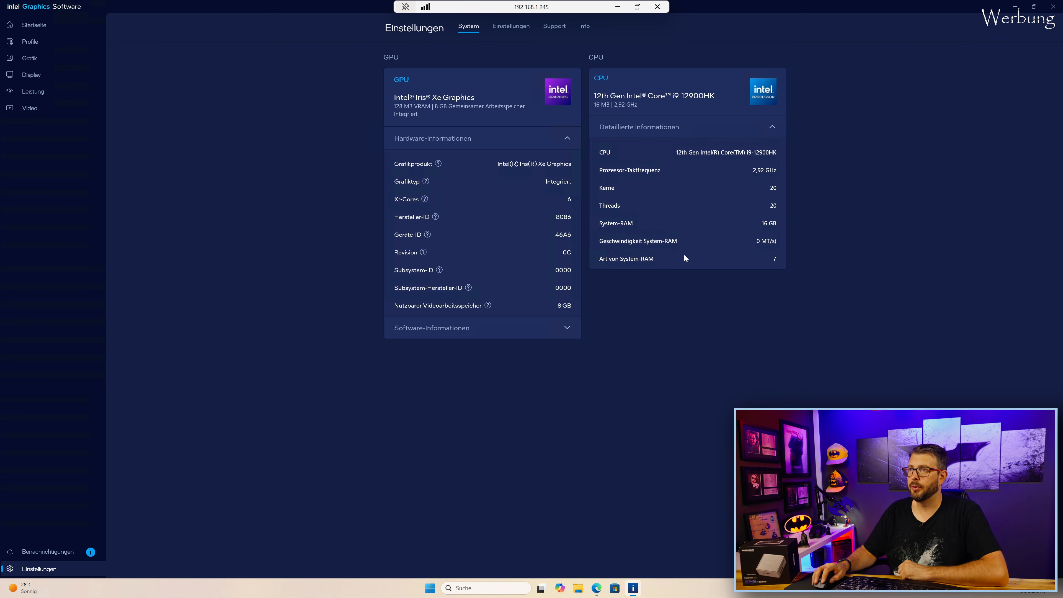
left_click(1014, 7)
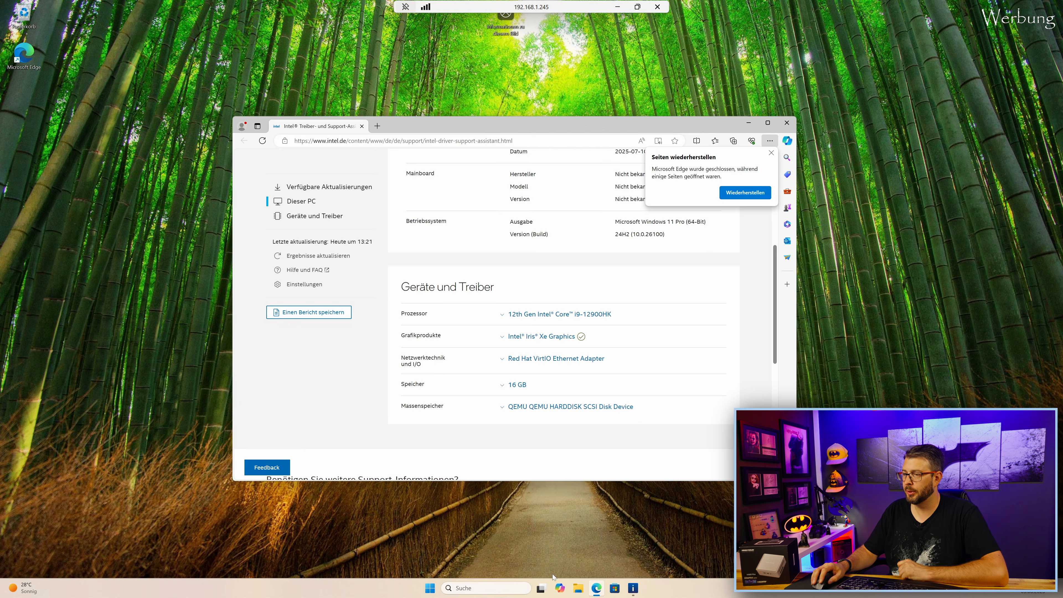
left_click(598, 589)
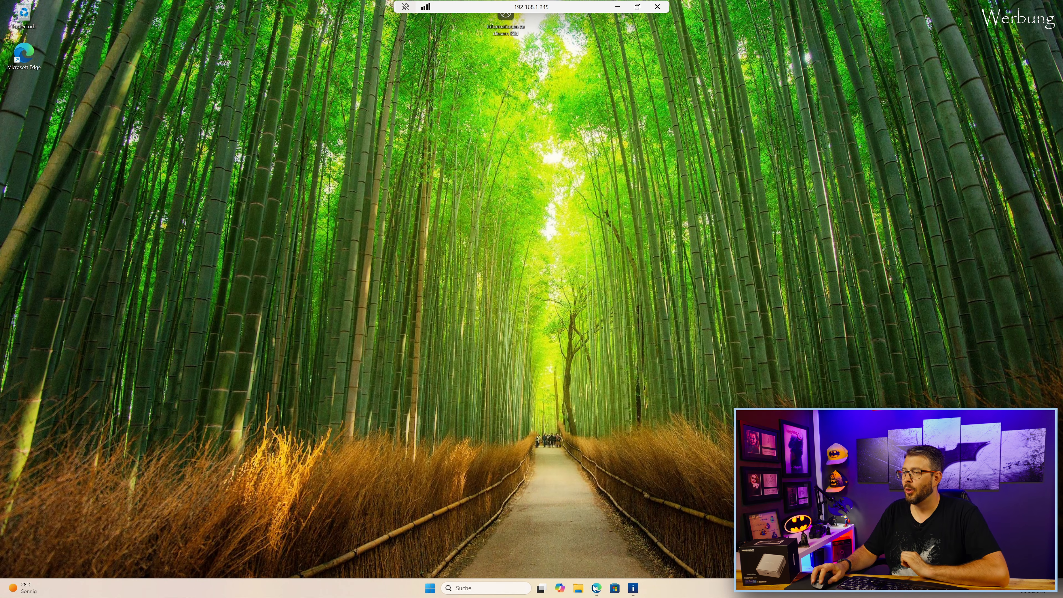
Restore Edge and place Task Manager's performance view in the upper left.
left_click(595, 588)
left_click(443, 141)
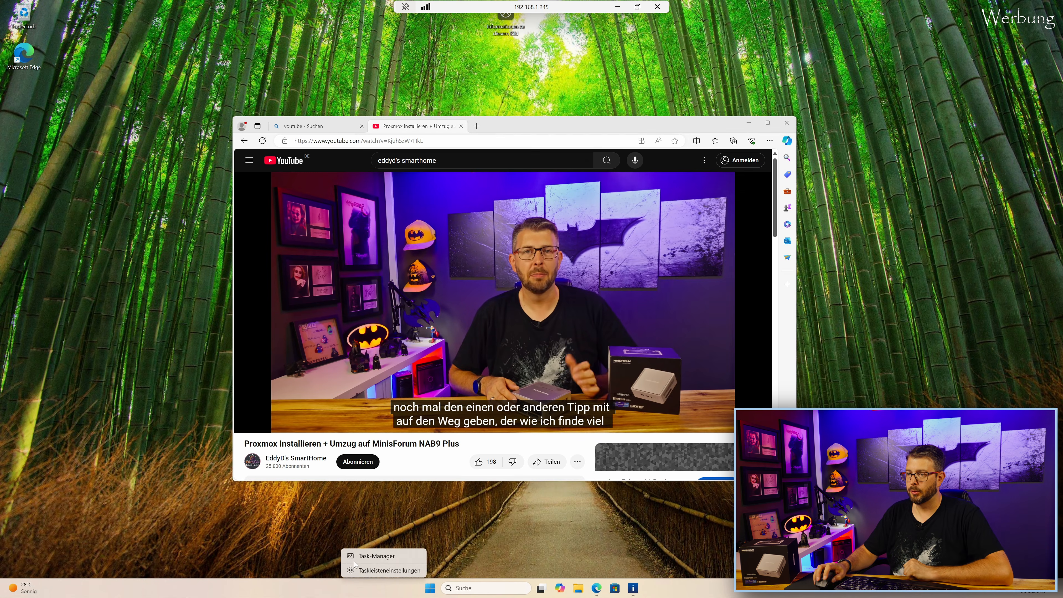
left_click(368, 556)
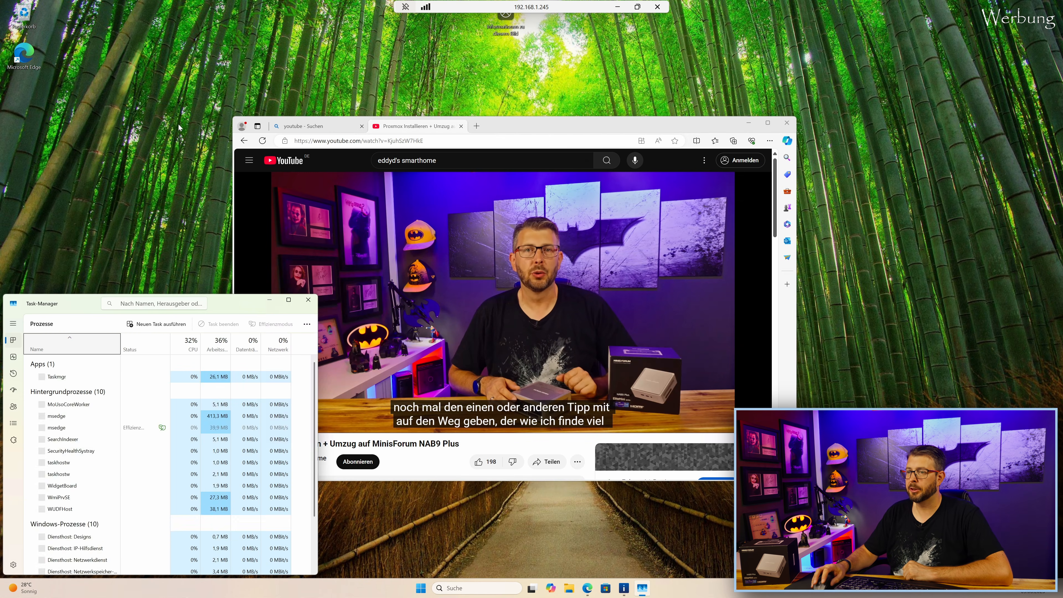
left_click(13, 356)
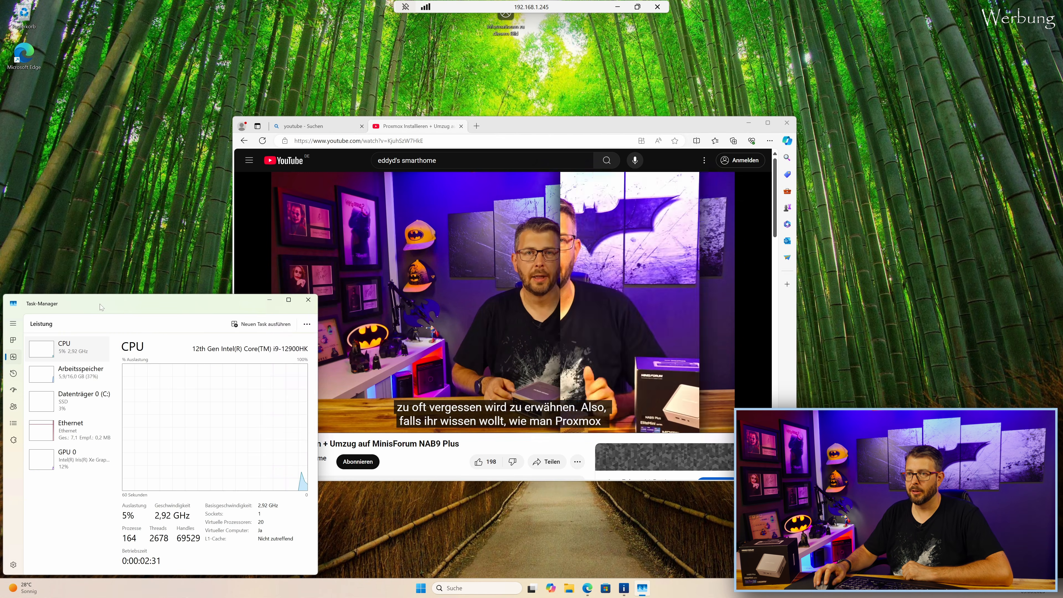
left_click_drag(99, 304, 103, 142)
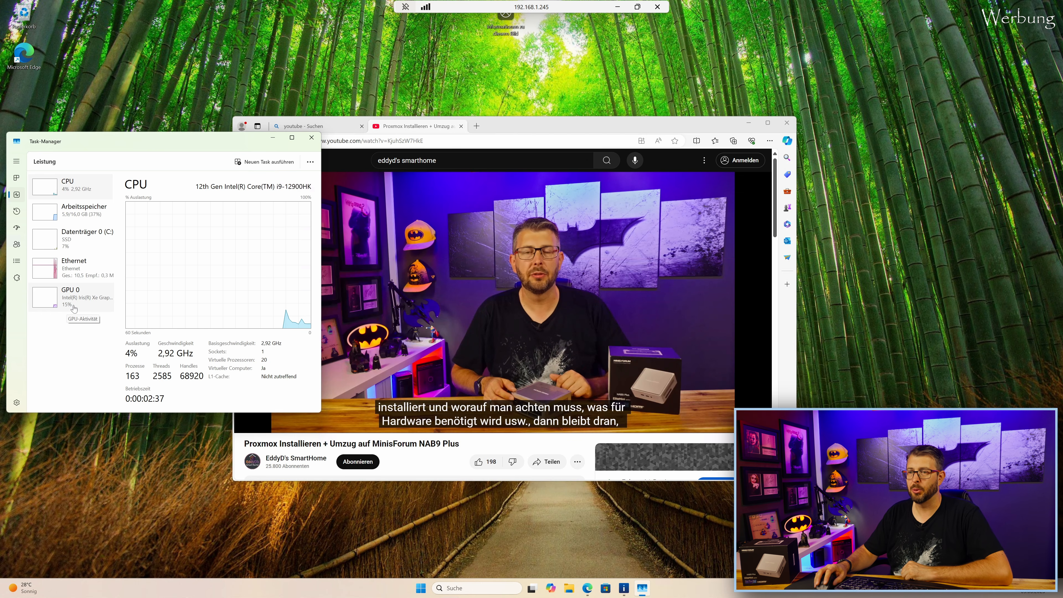
Position Edge beside it and seek the Proxmox video to 10:16, then the backups chapter.
mouse_move(495, 281)
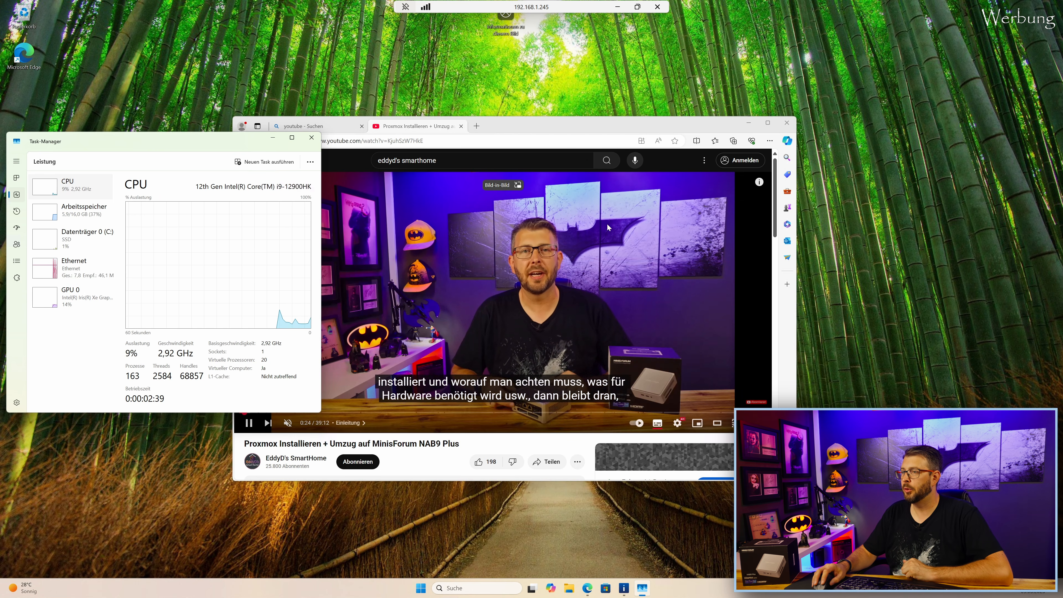
left_click(554, 137)
left_click_drag(568, 122, 658, 108)
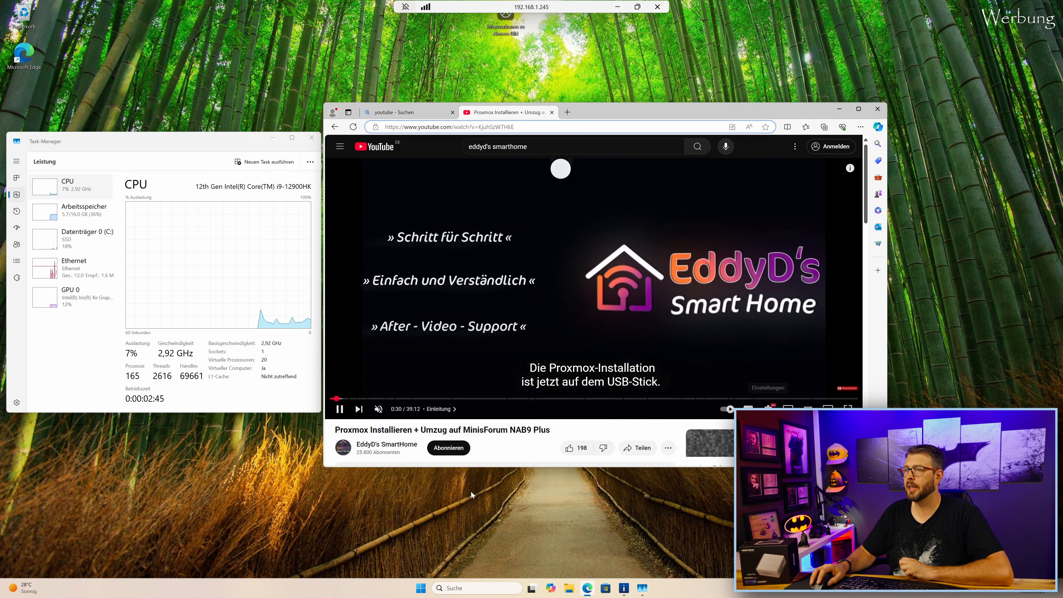
left_click(467, 398)
left_click(581, 399)
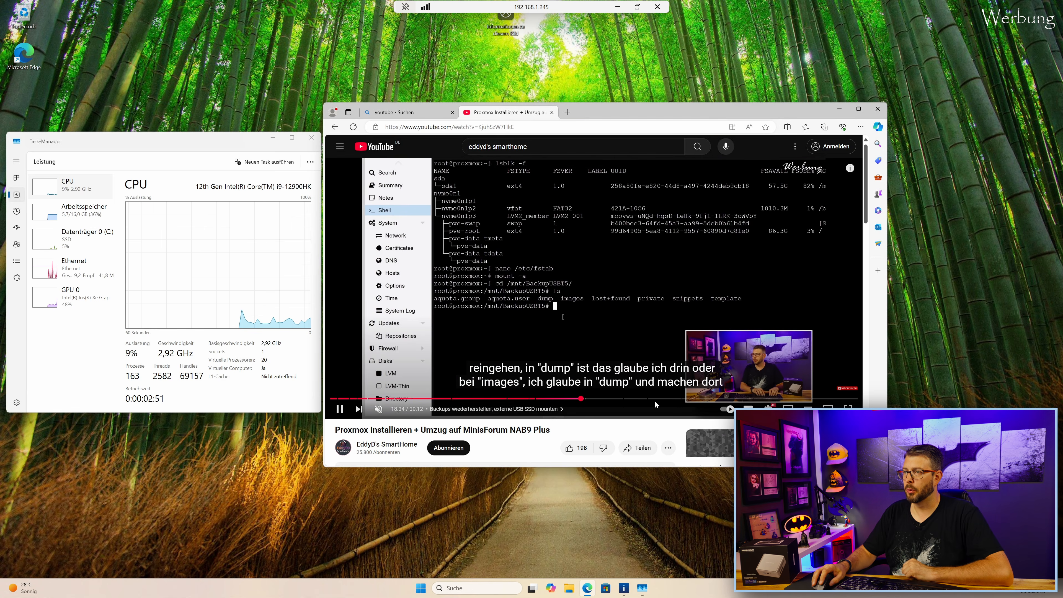